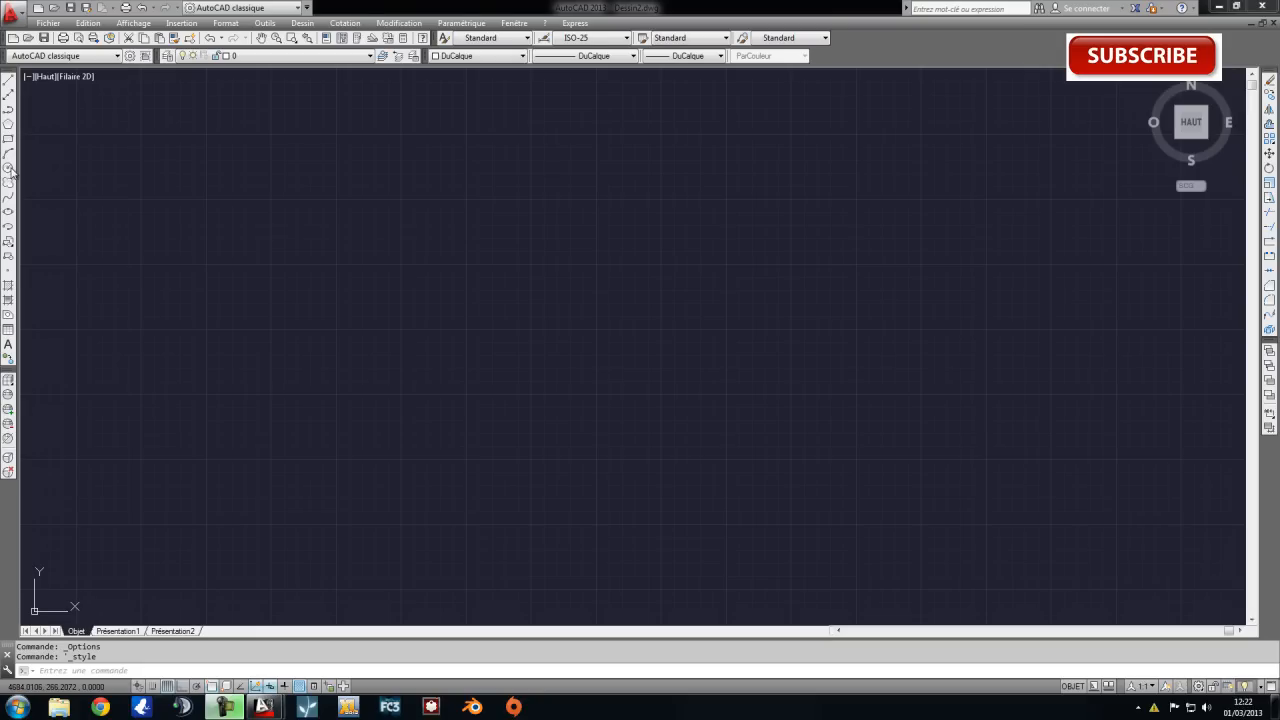
Draw two connected lines forming a sideways V that opens to the left, the lower one about 1650 units long.
drag(84, 152, 184, 257)
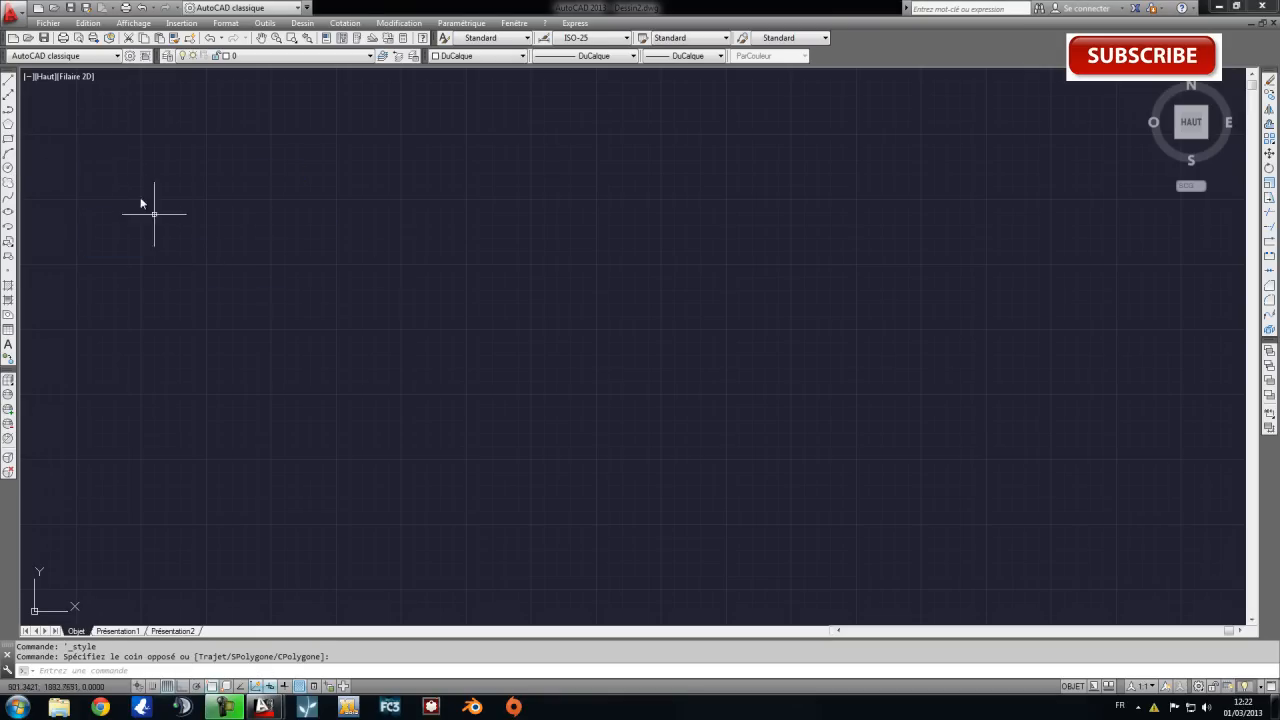
click(8, 90)
click(253, 296)
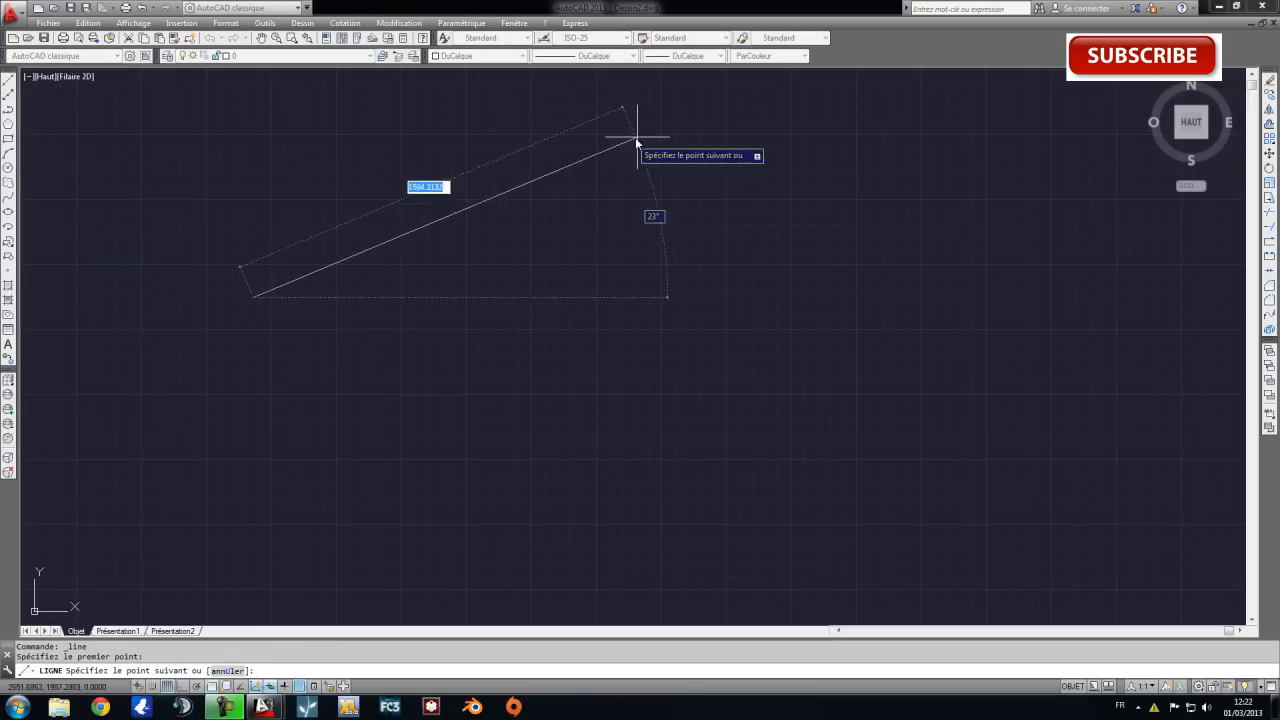
click(645, 124)
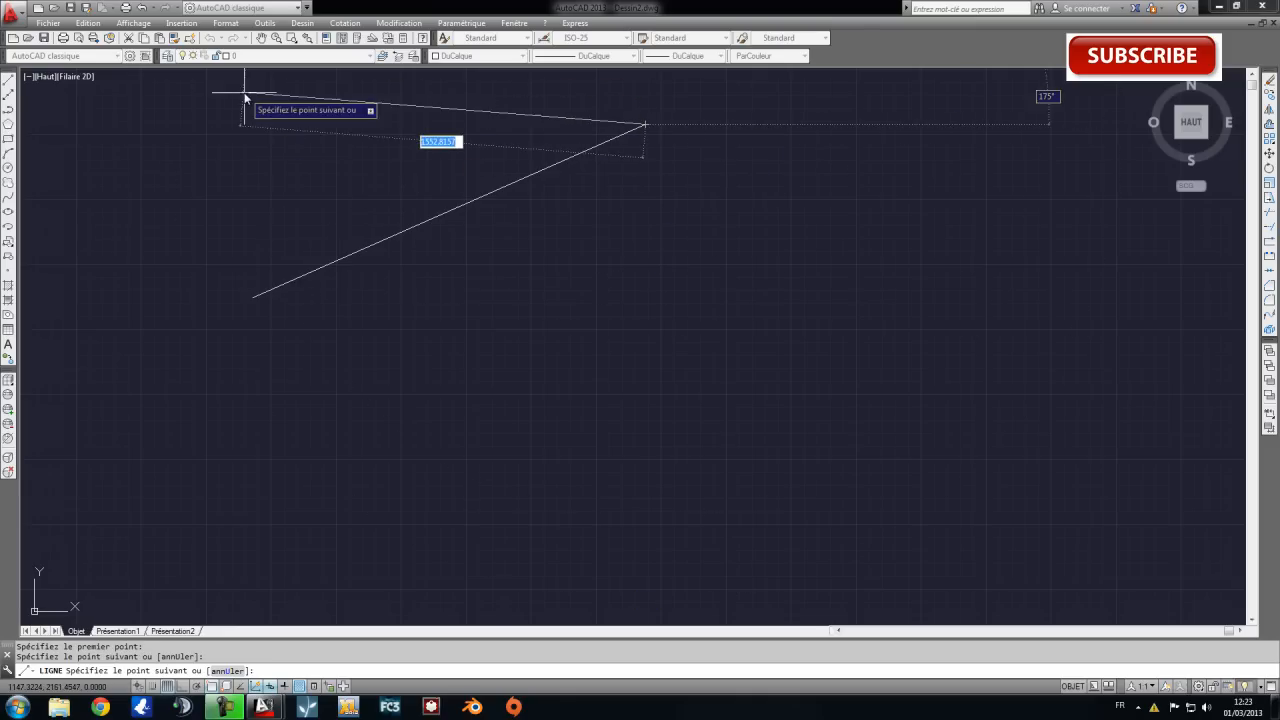
click(268, 91)
key(Escape)
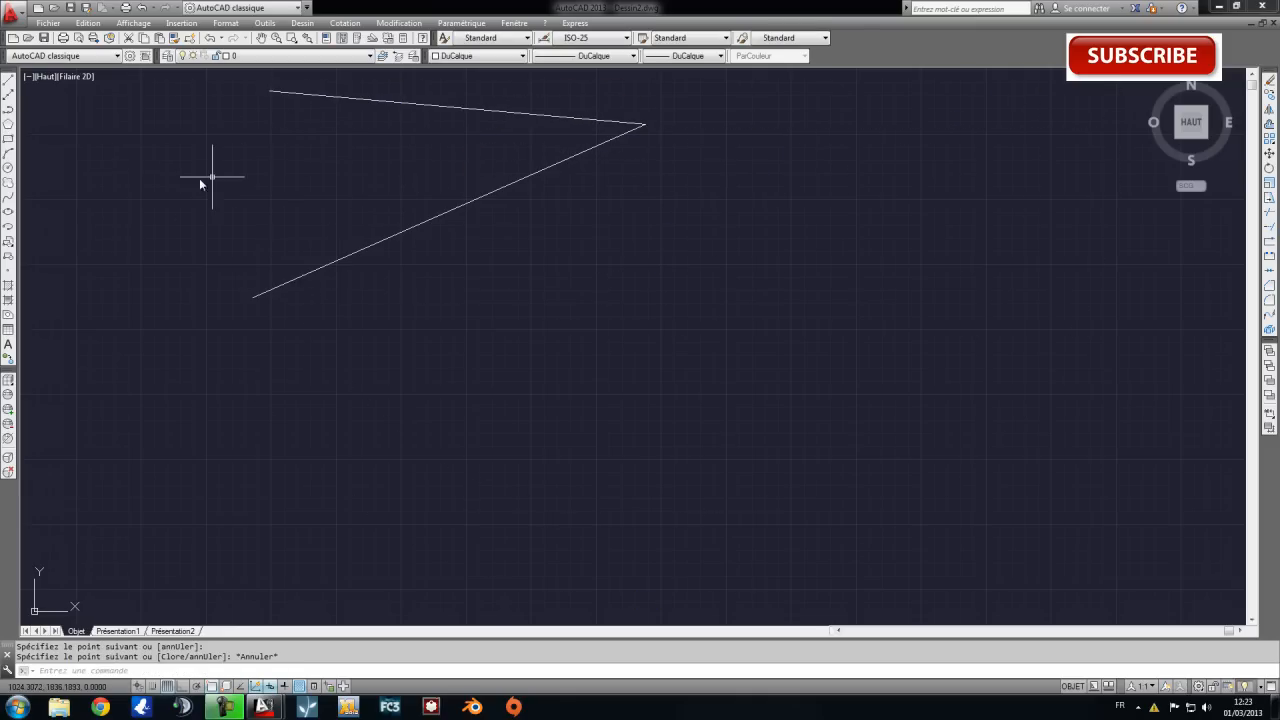
Draw a circle centred on the shared endpoint of the two lines, with a radius shorter than either line.
click(9, 166)
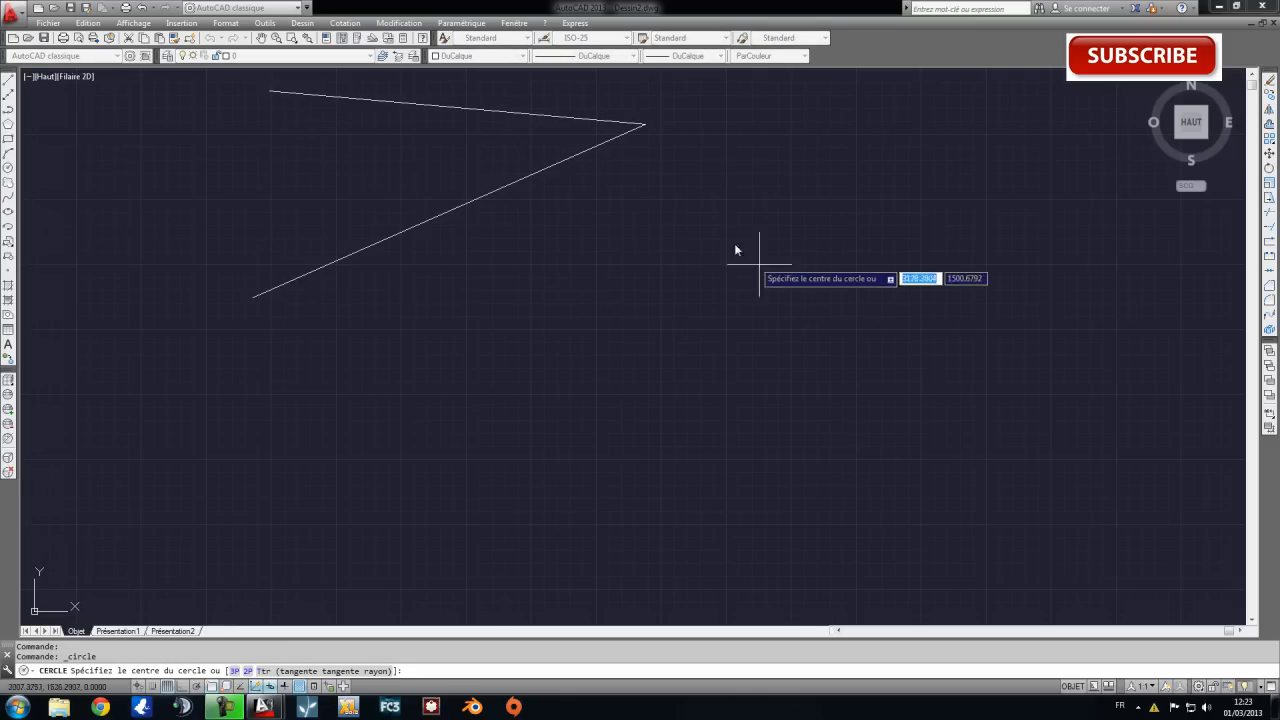
scroll(646, 124, down, 3)
middle_drag(668, 131, 600, 295)
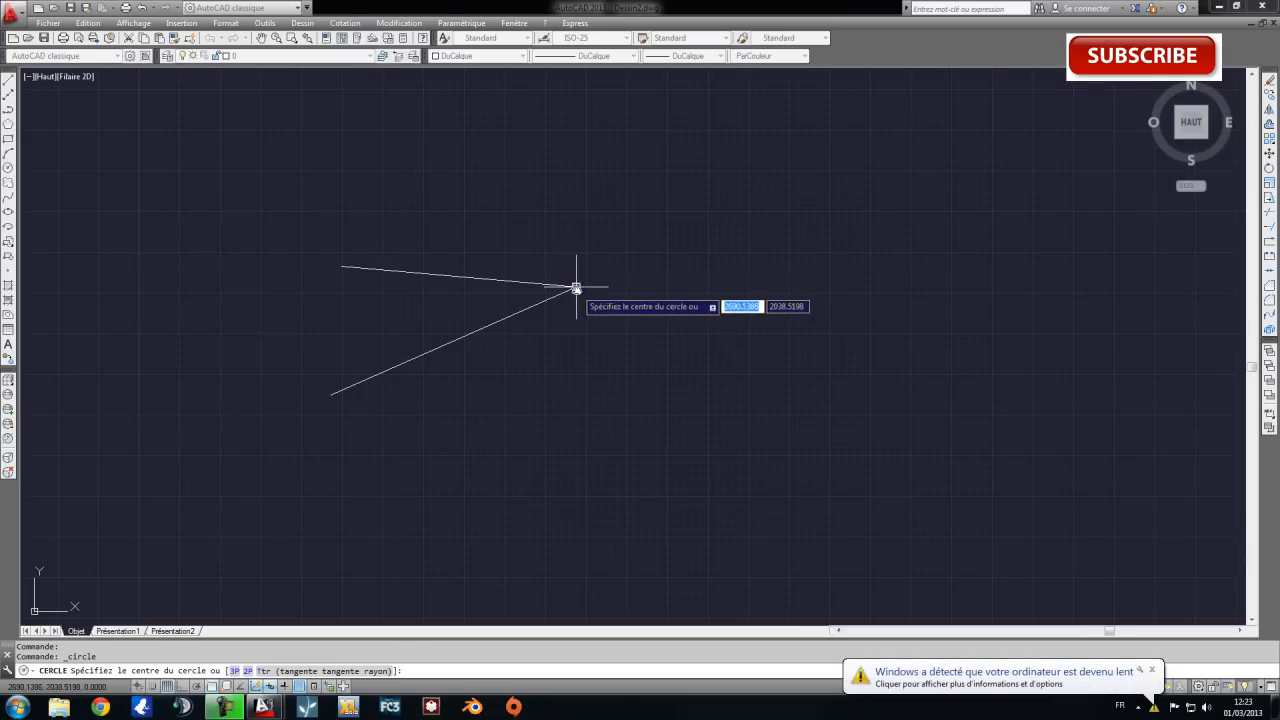
click(575, 289)
click(638, 207)
scroll(586, 291, up, 2)
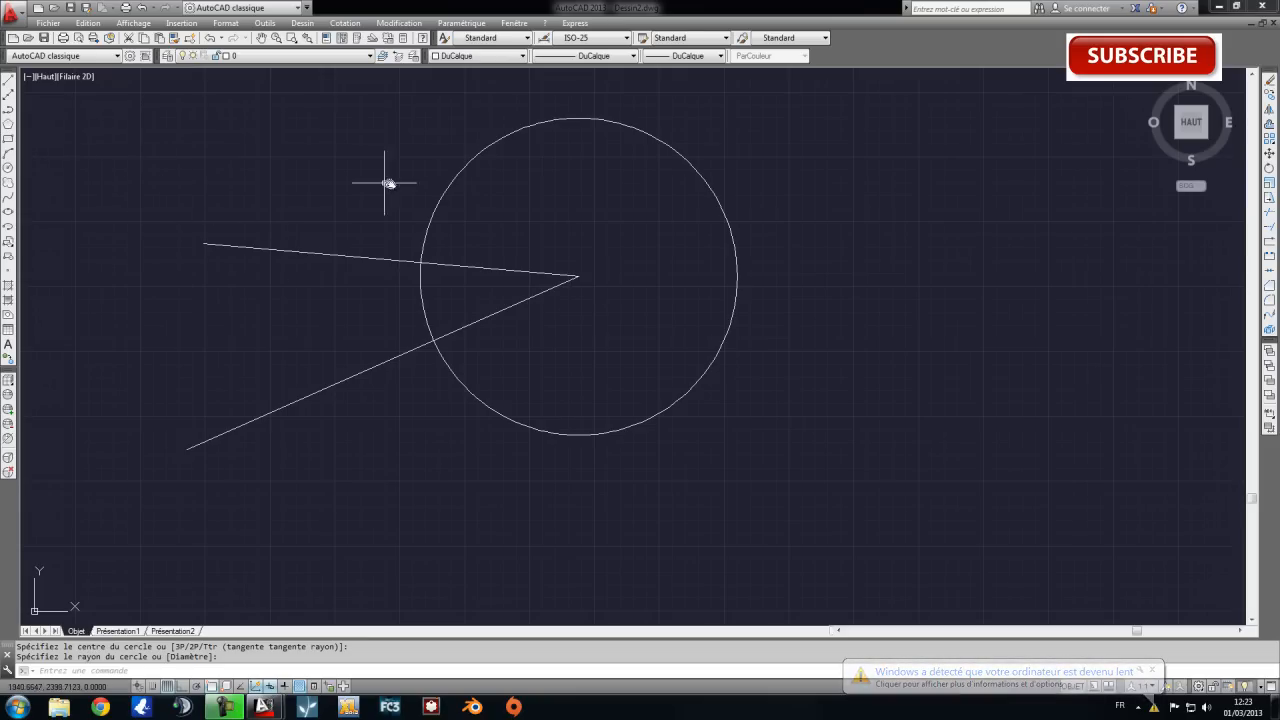
Add a horizontal linear dimension between the lower line's two endpoints, placing the dimension line below the circle.
middle_drag(534, 210, 576, 212)
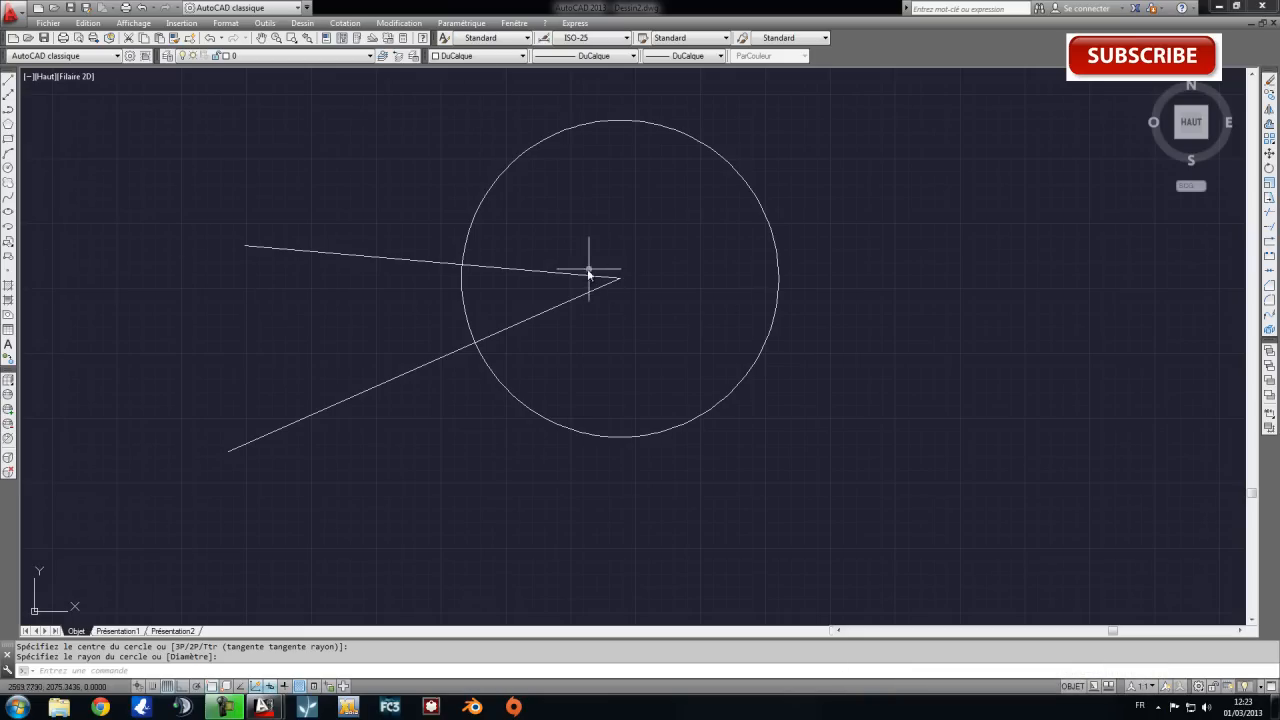
middle_drag(457, 354, 459, 324)
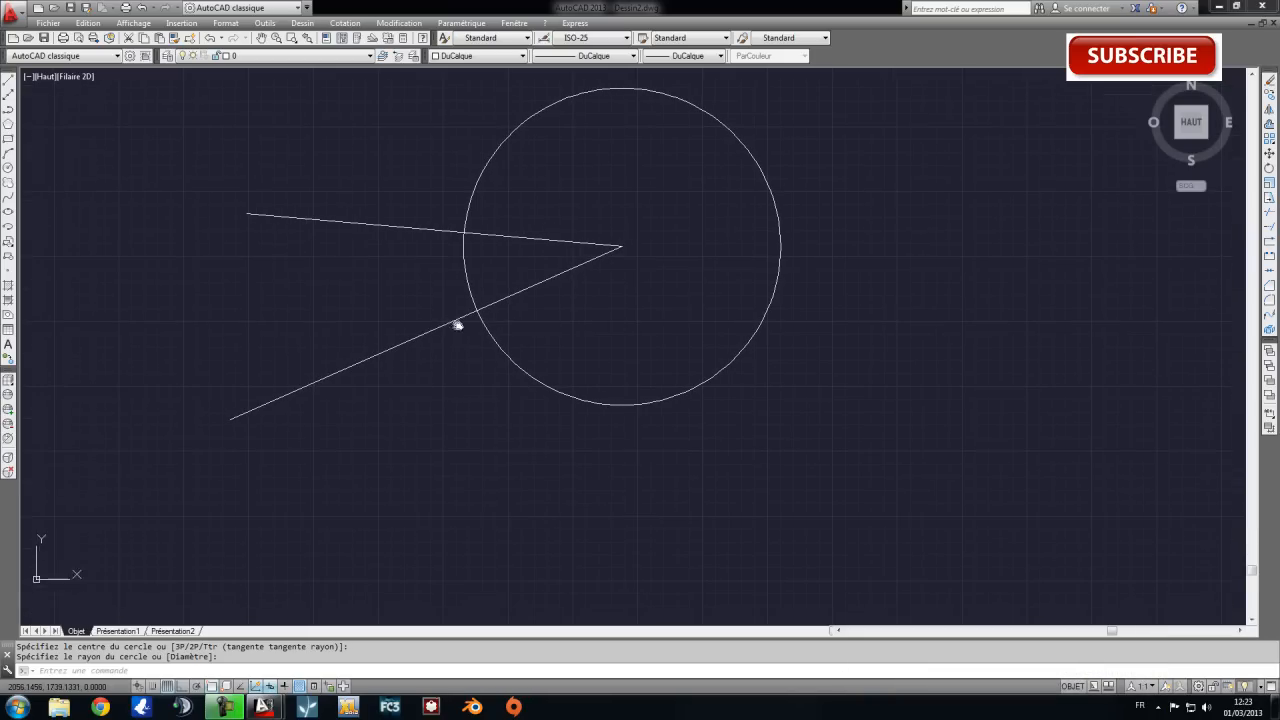
click(352, 24)
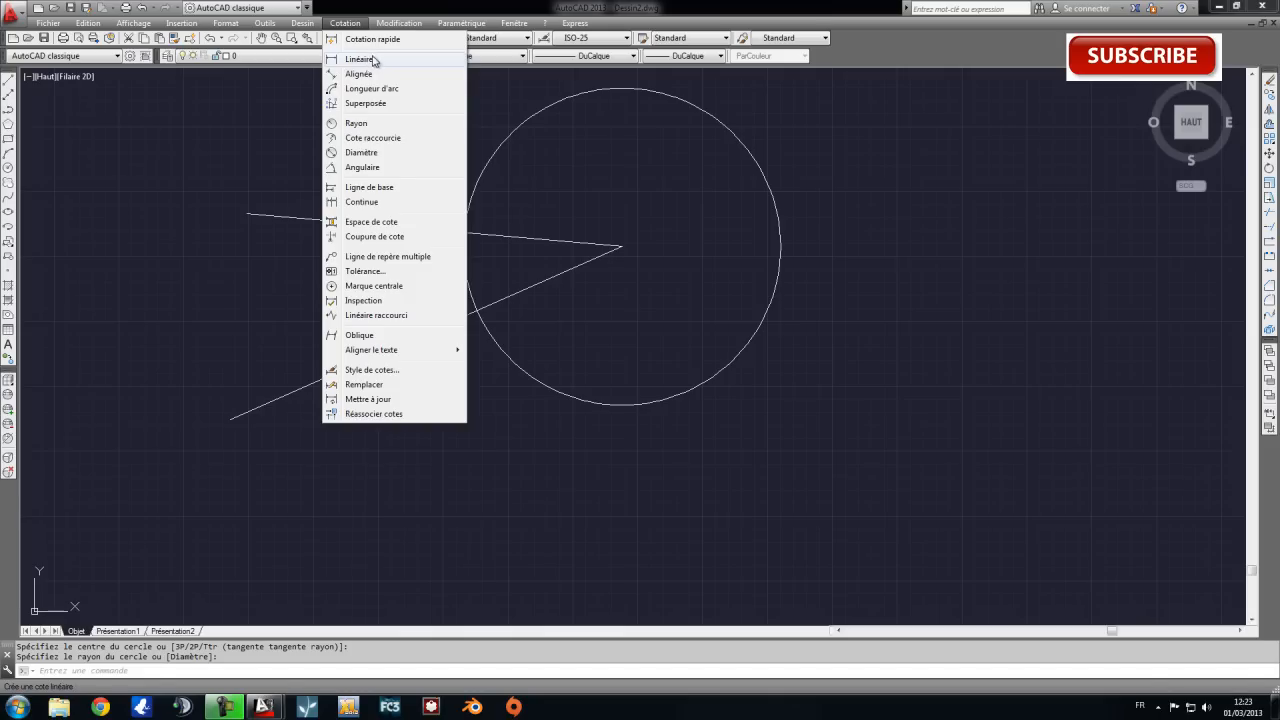
click(372, 60)
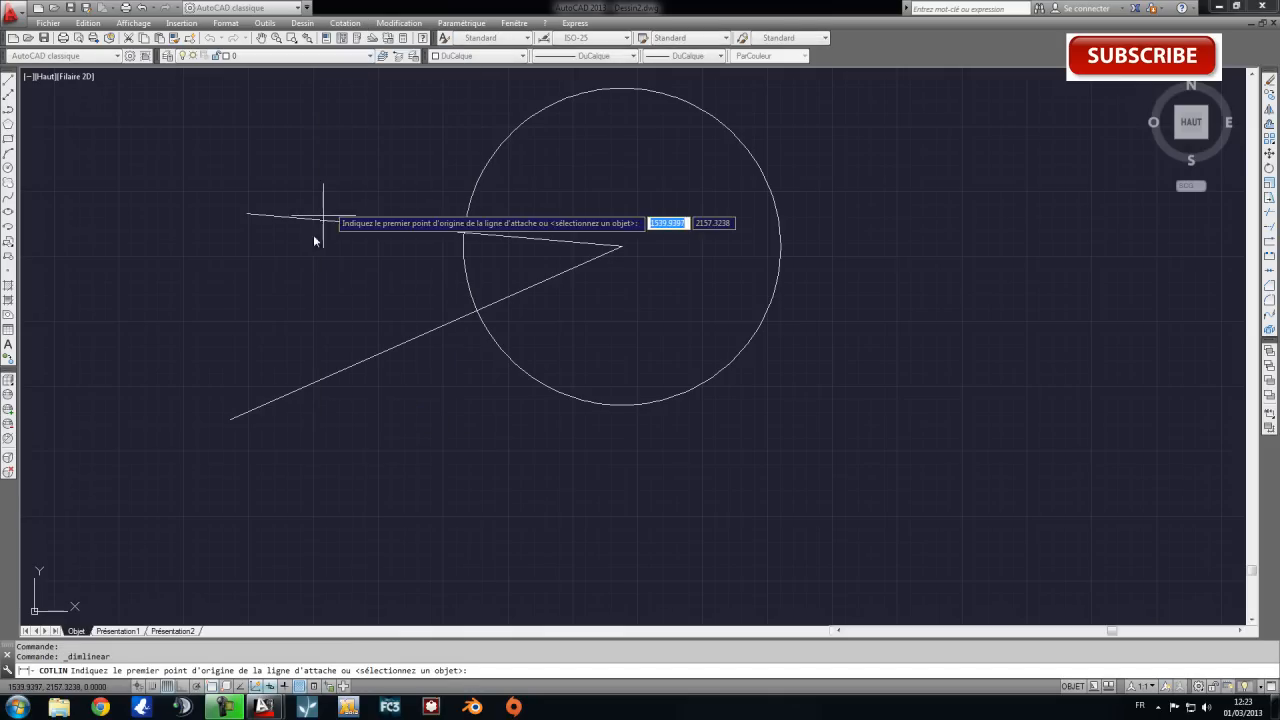
click(231, 418)
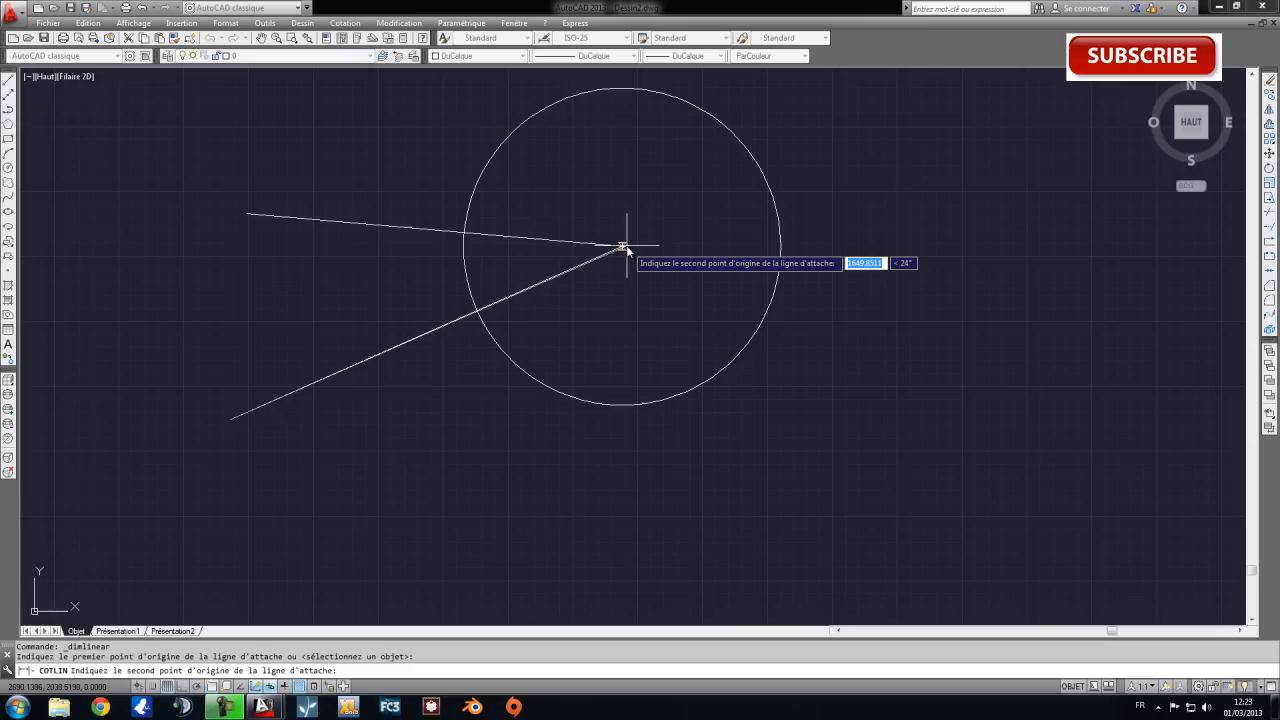
click(622, 246)
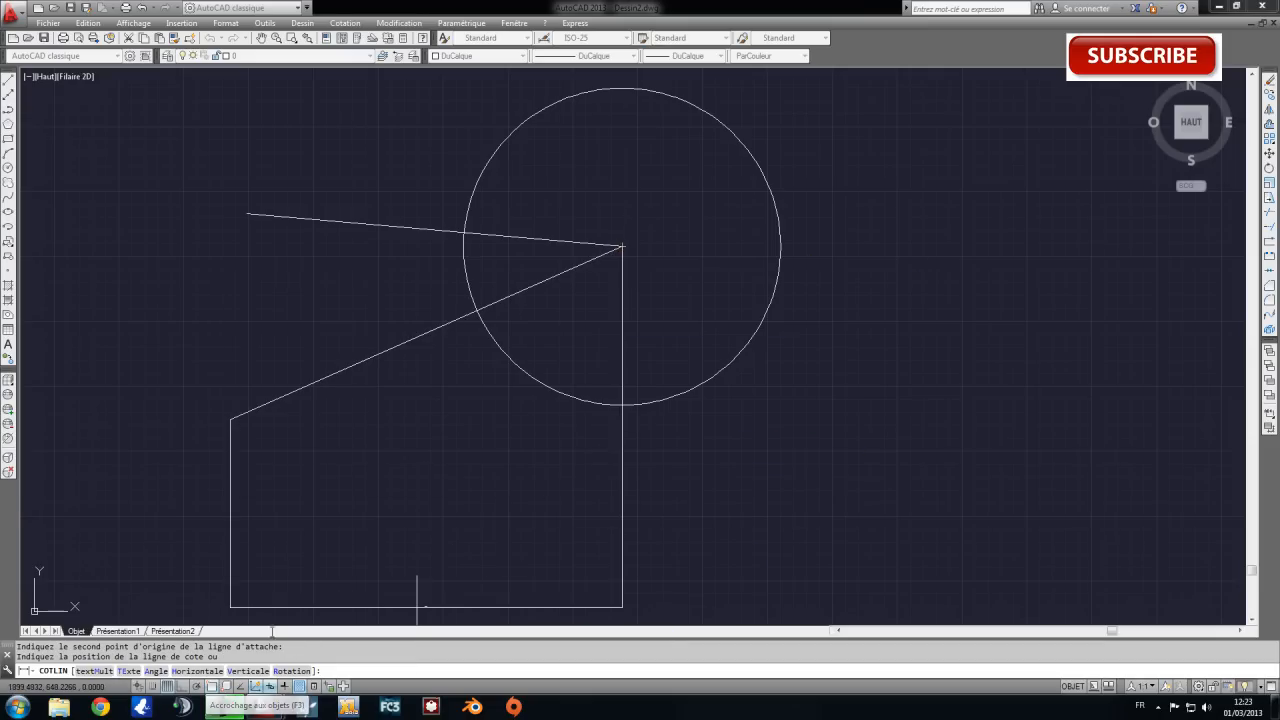
click(515, 458)
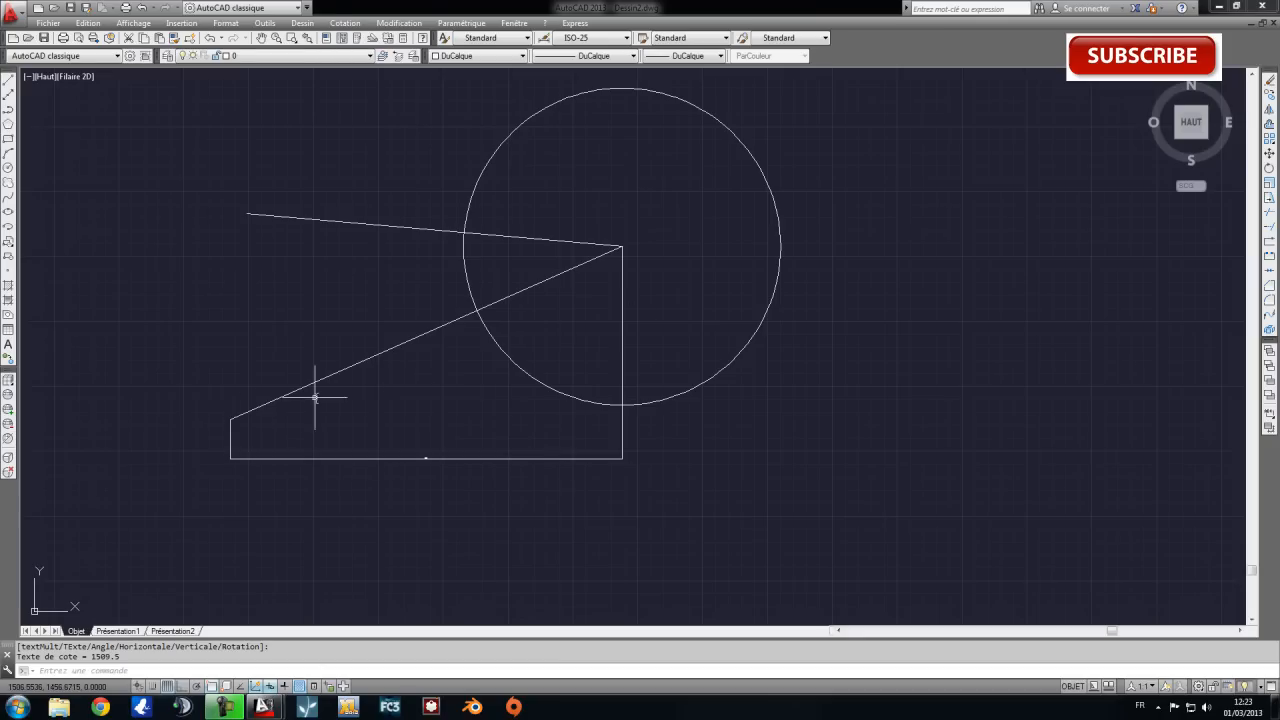
Add a vertical linear dimension between the lower line's two endpoints, placing it to the left of the lines.
click(345, 22)
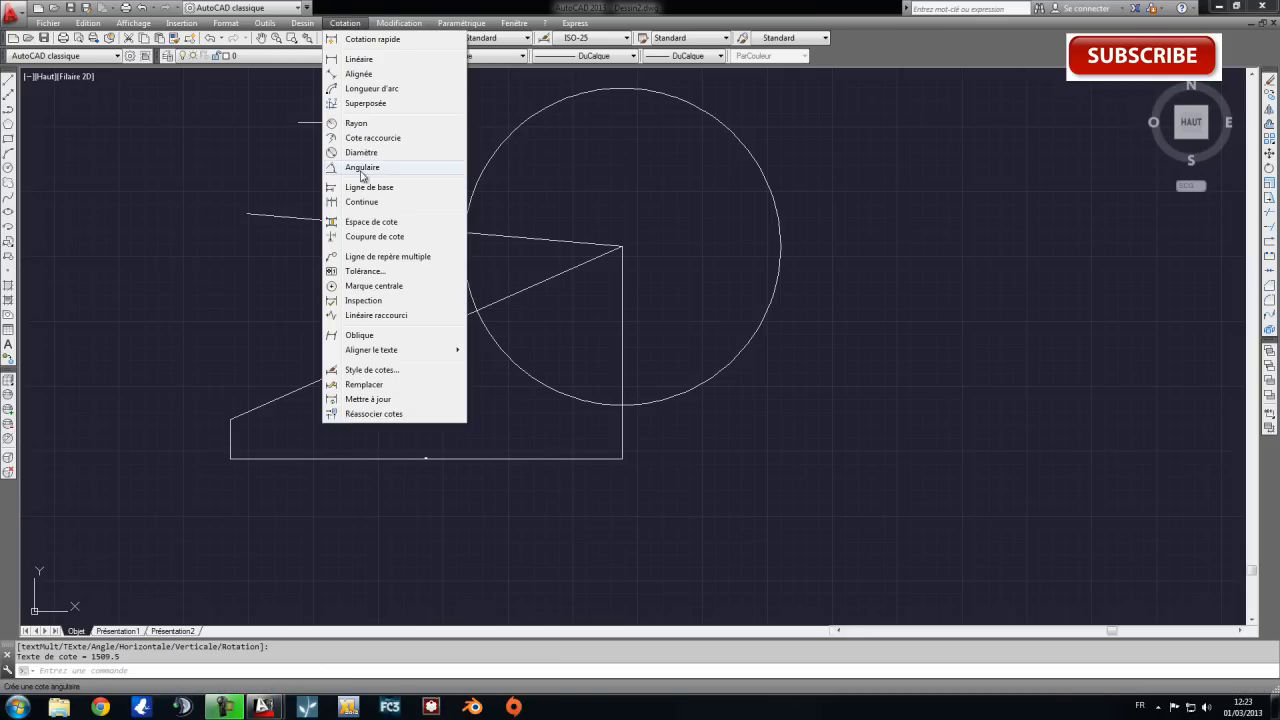
click(358, 62)
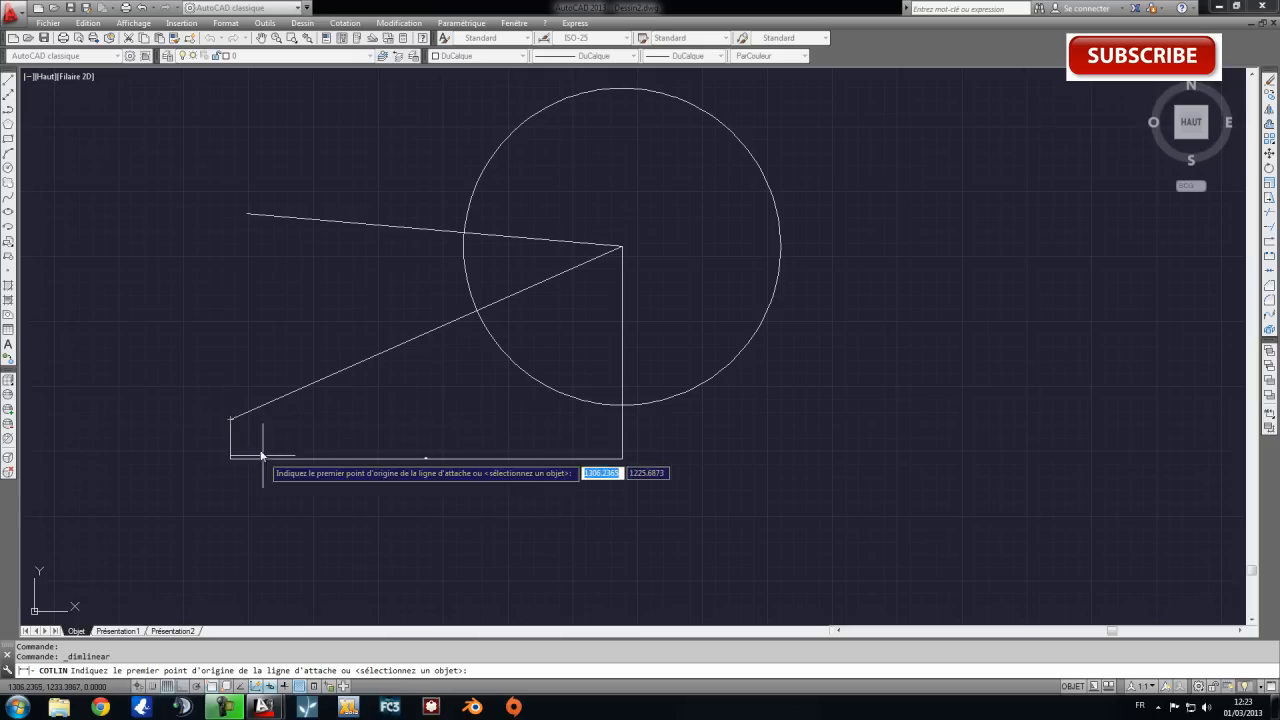
click(230, 419)
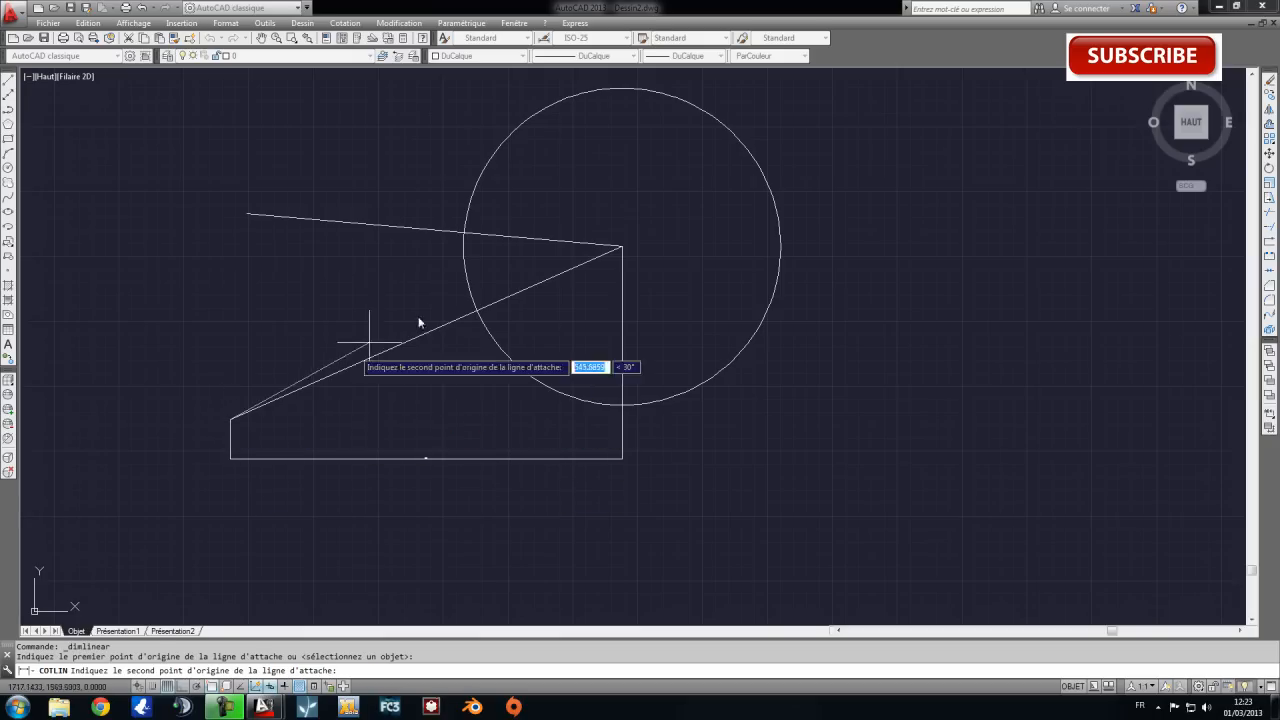
click(621, 246)
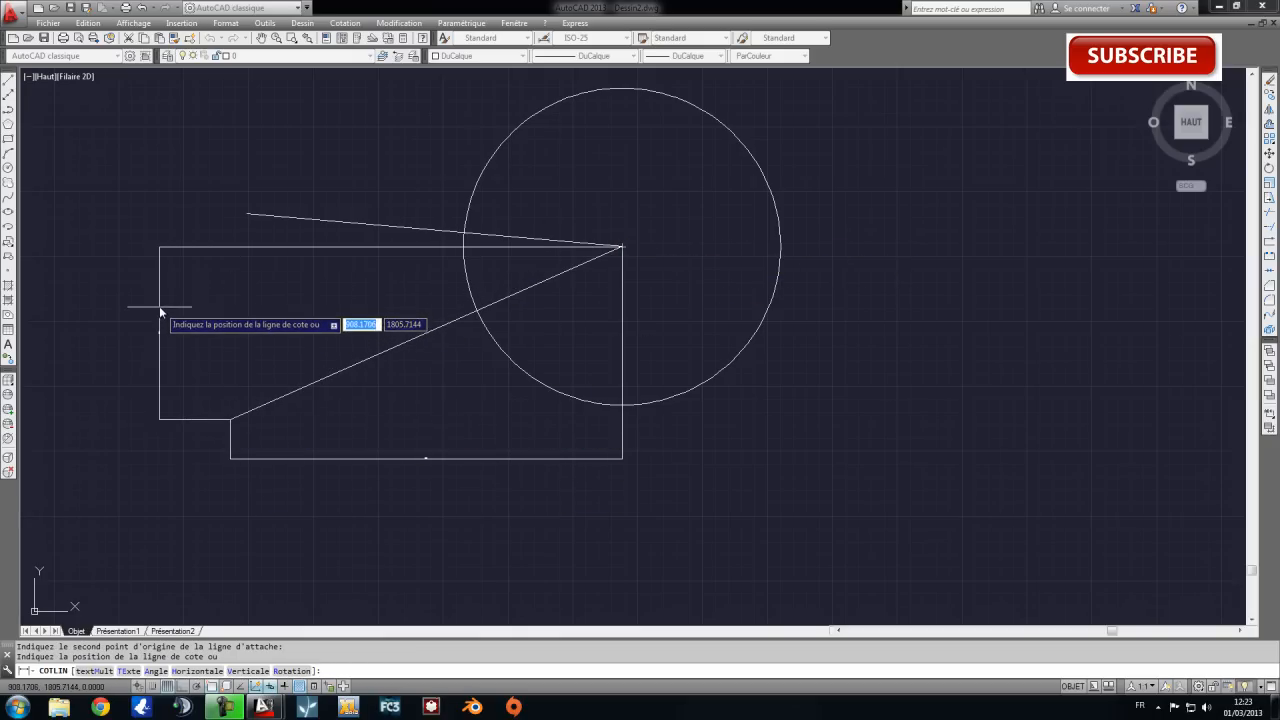
click(160, 304)
Continue the vertical dimension up to the free left endpoint of the upper line.
scroll(237, 226, up, 2)
middle_drag(237, 263, 423, 290)
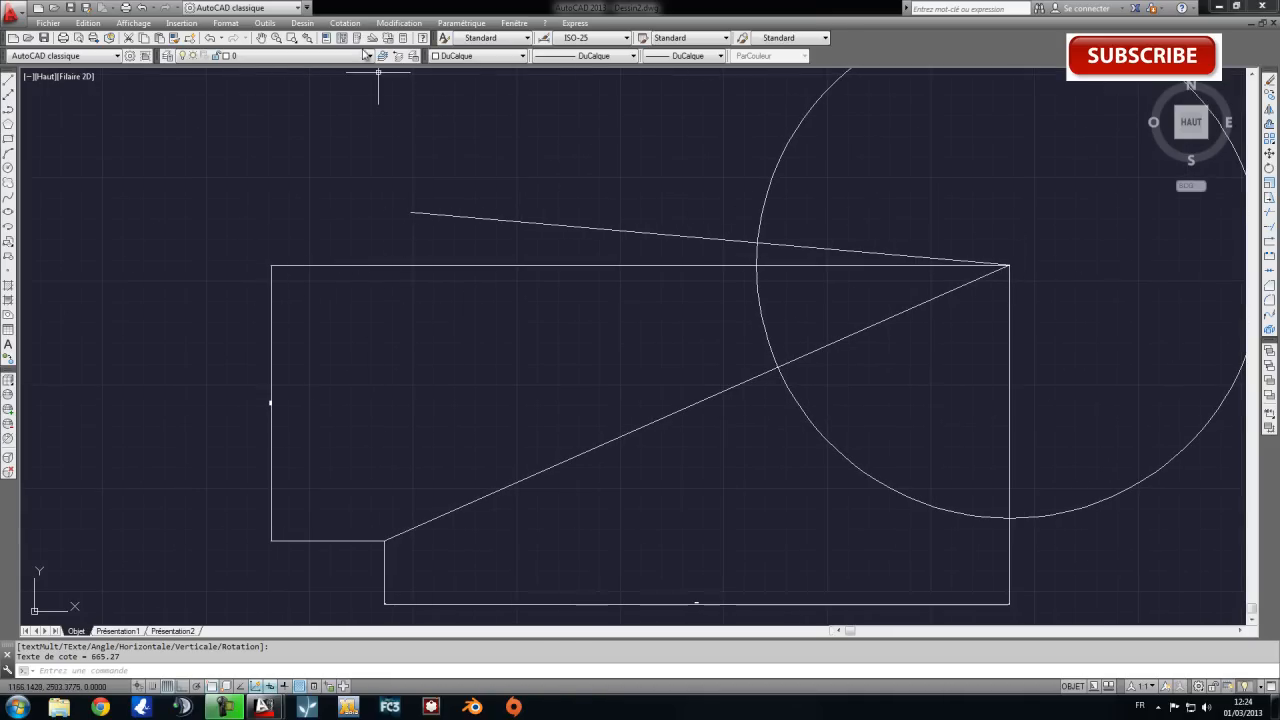
click(350, 23)
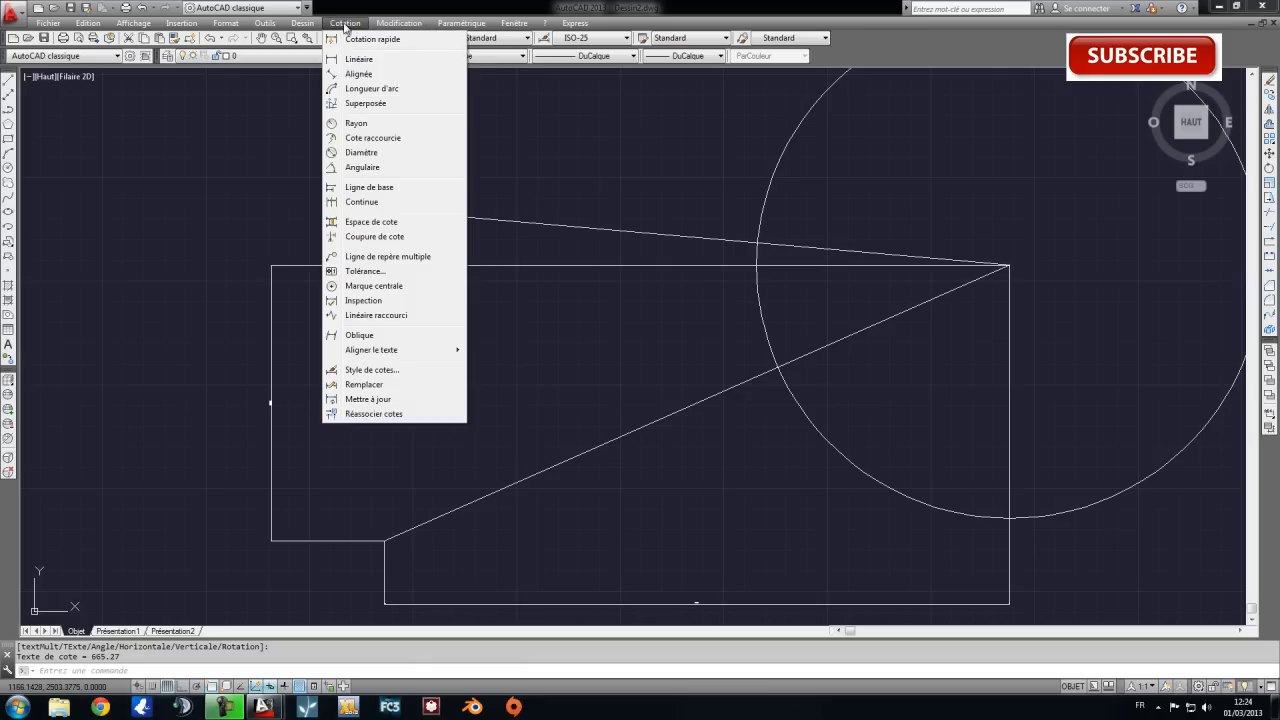
click(379, 207)
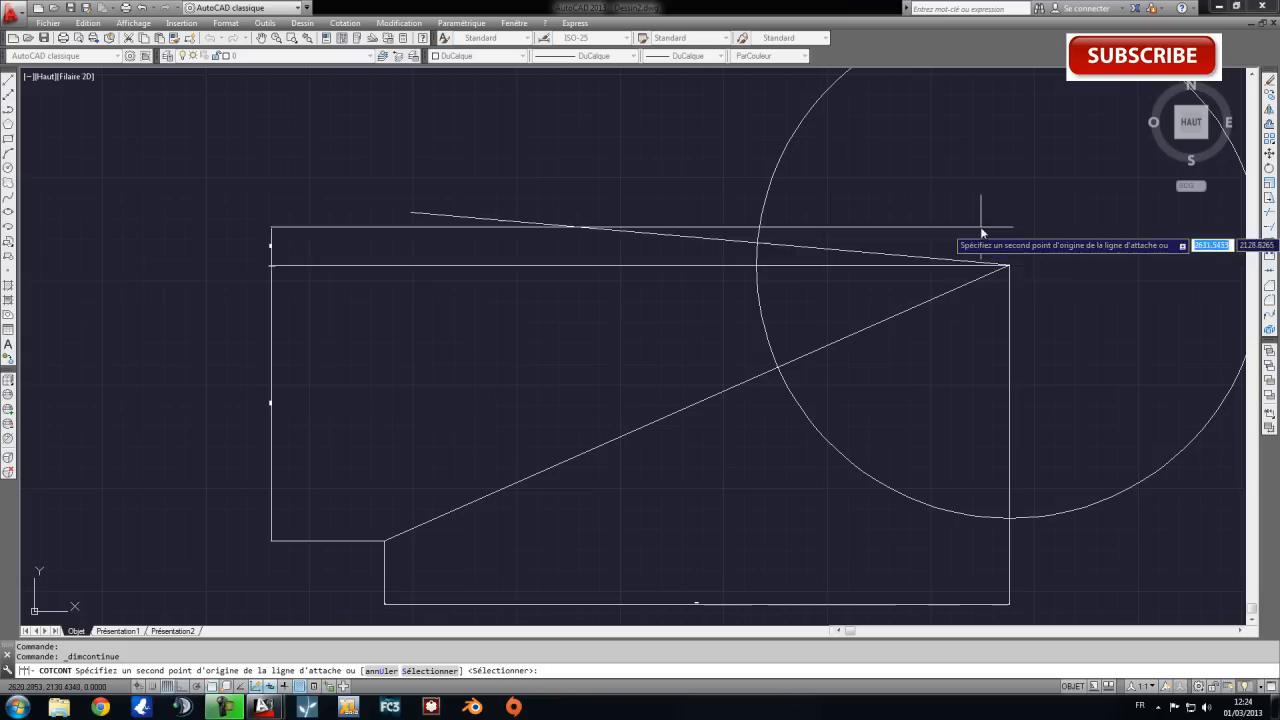
click(410, 213)
key(Return)
key(Escape)
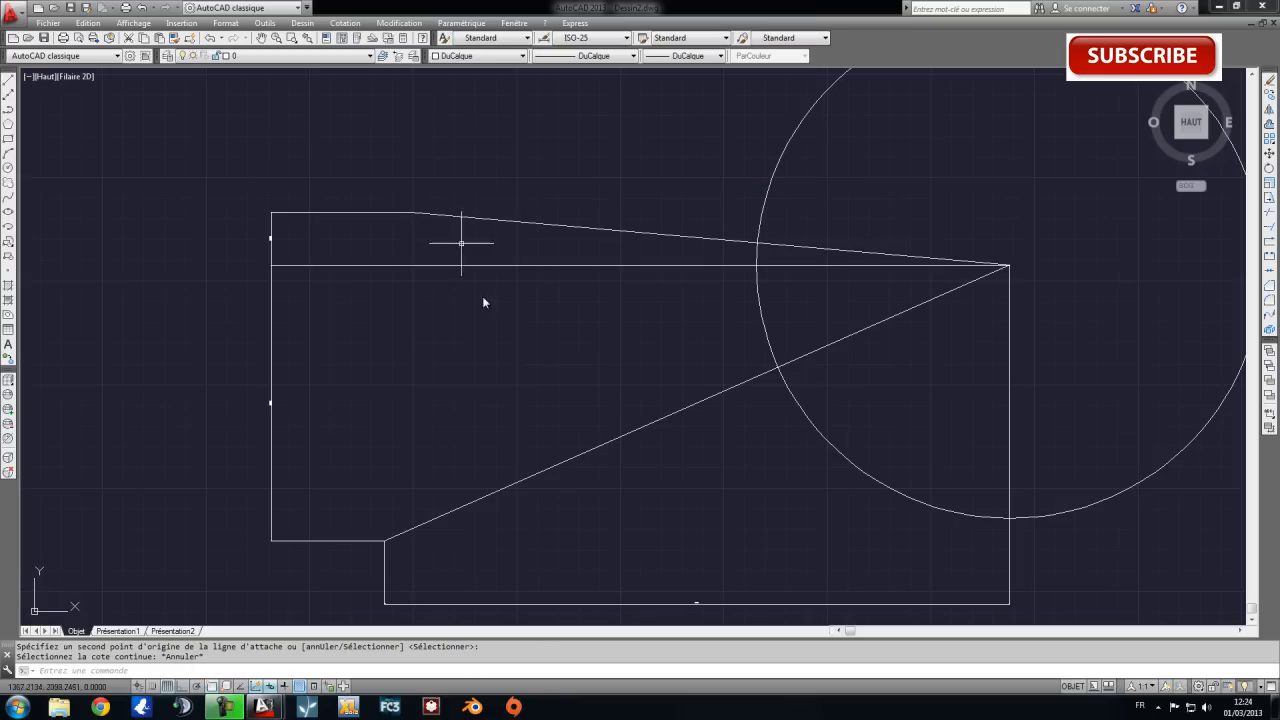
mouse_move(649, 404)
middle_down()
mouse_move(574, 294)
mouse_move(621, 317)
middle_up()
click(168, 127)
click(273, 392)
key(Escape)
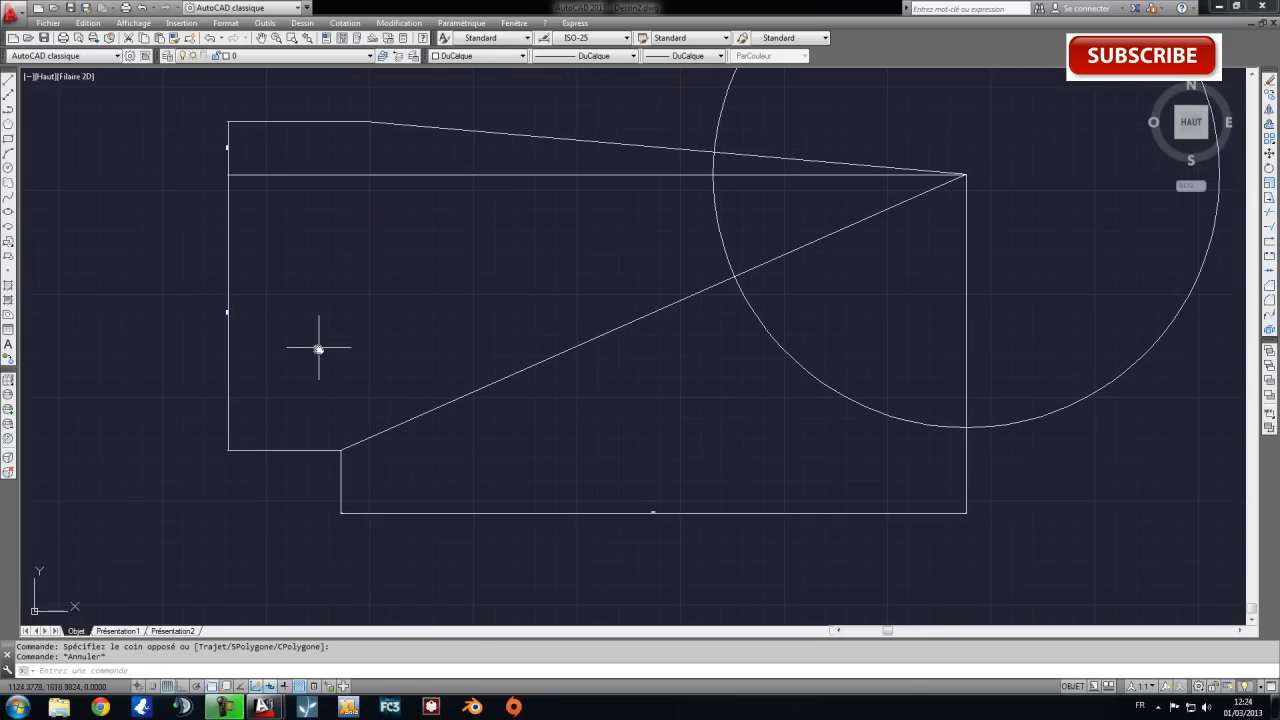
click(589, 471)
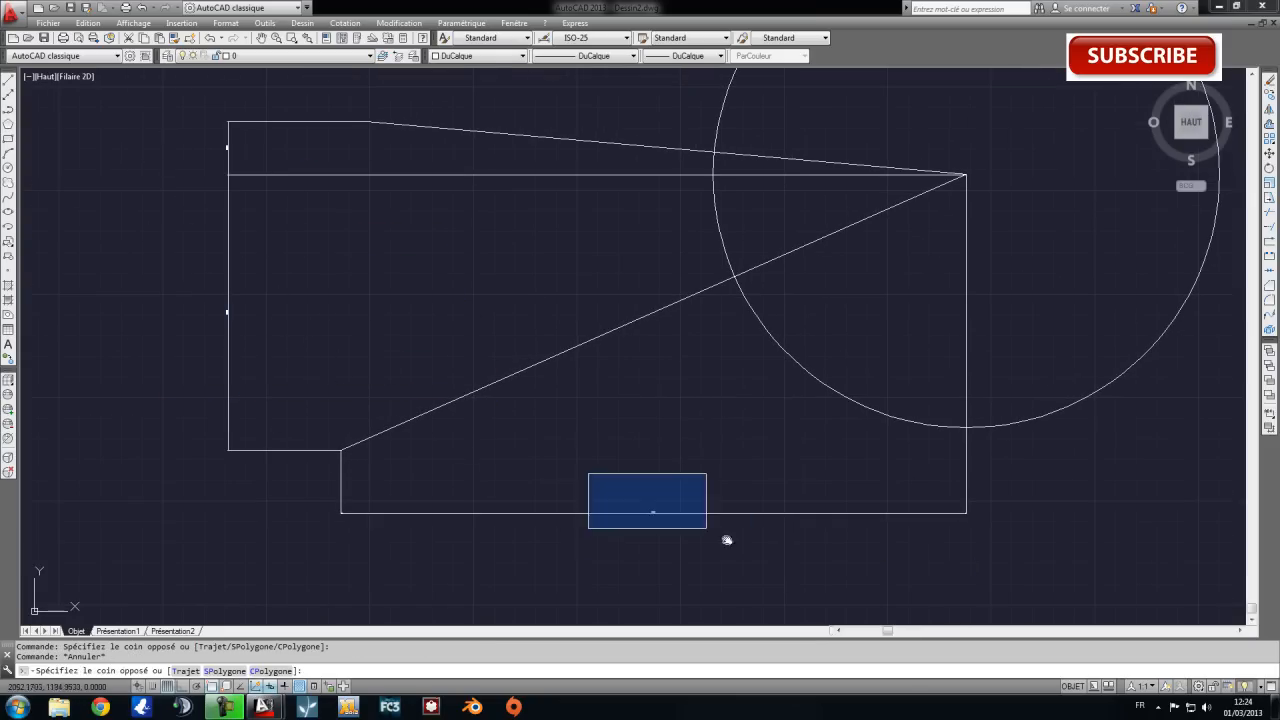
Add an aligned dimension along the lower slanted line, placing it just below and parallel to the line.
click(352, 25)
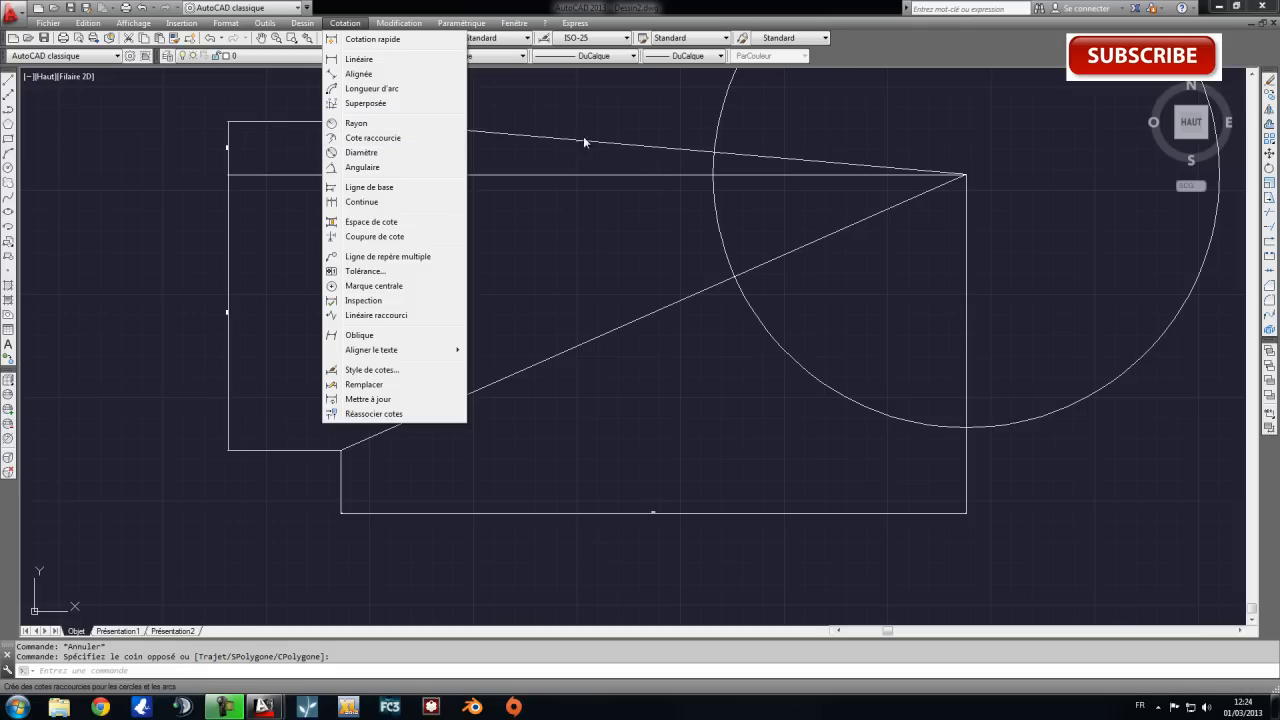
click(372, 76)
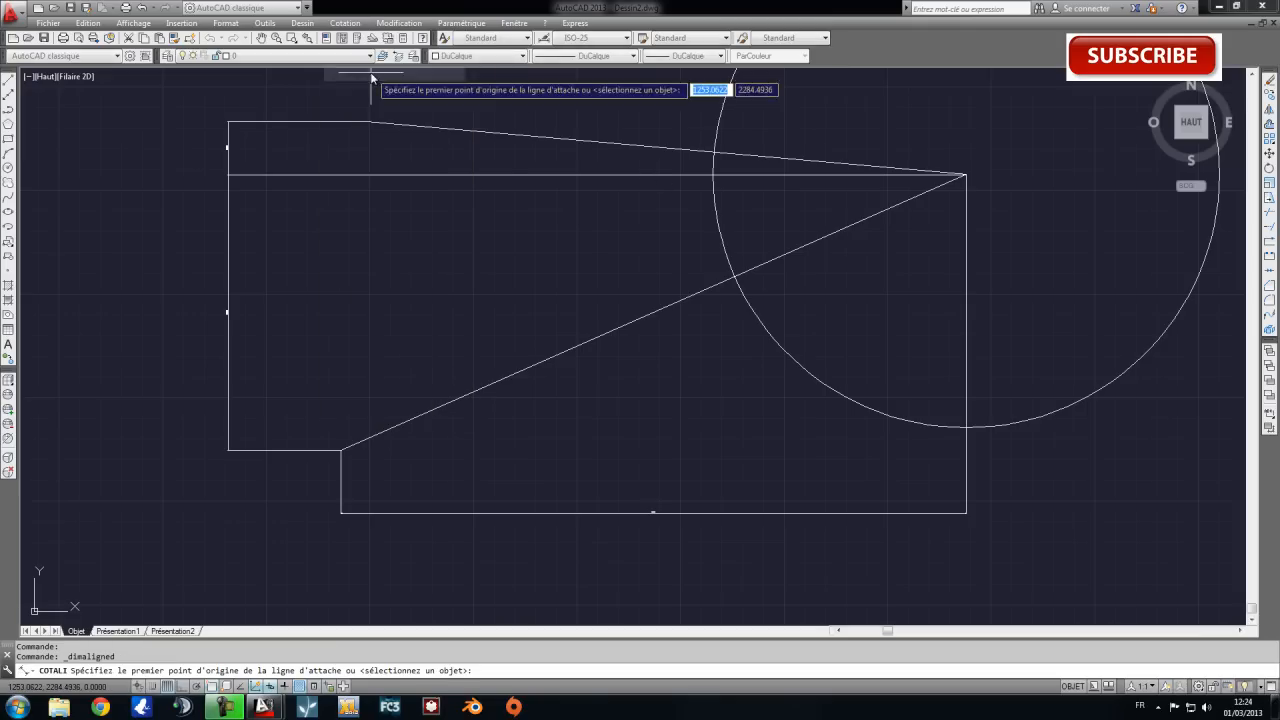
click(343, 450)
middle_drag(846, 275, 658, 286)
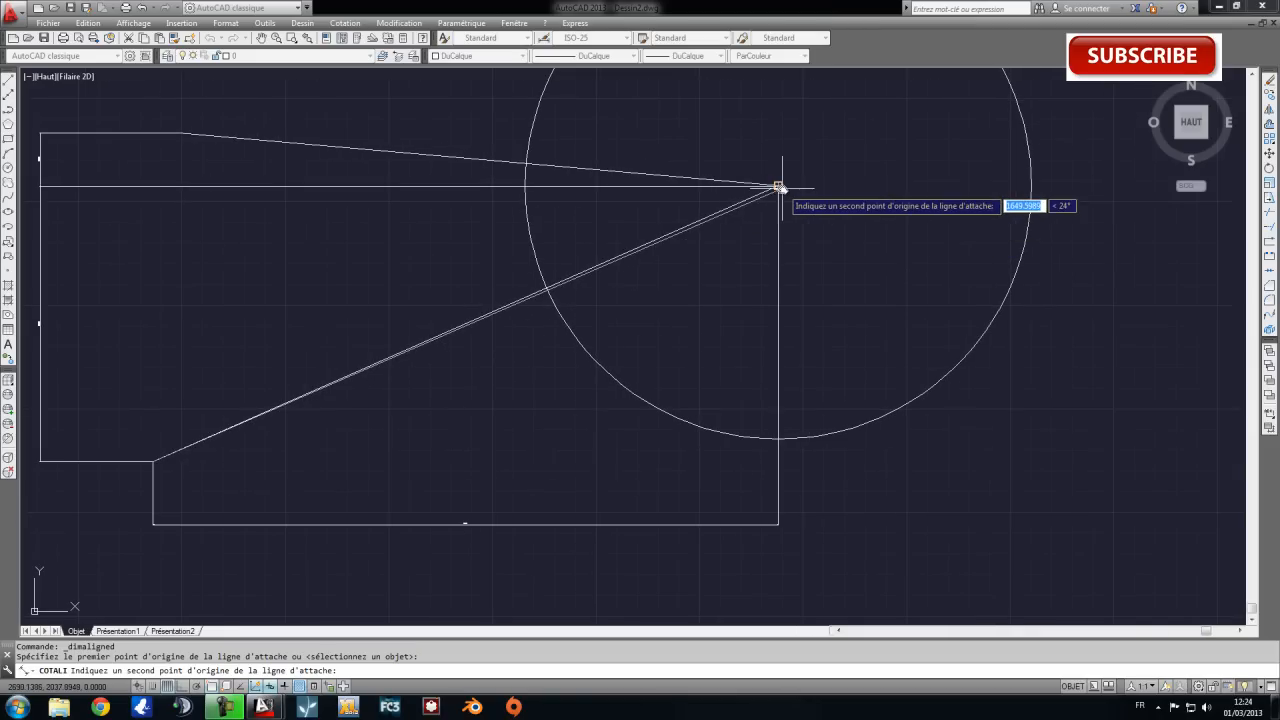
click(776, 185)
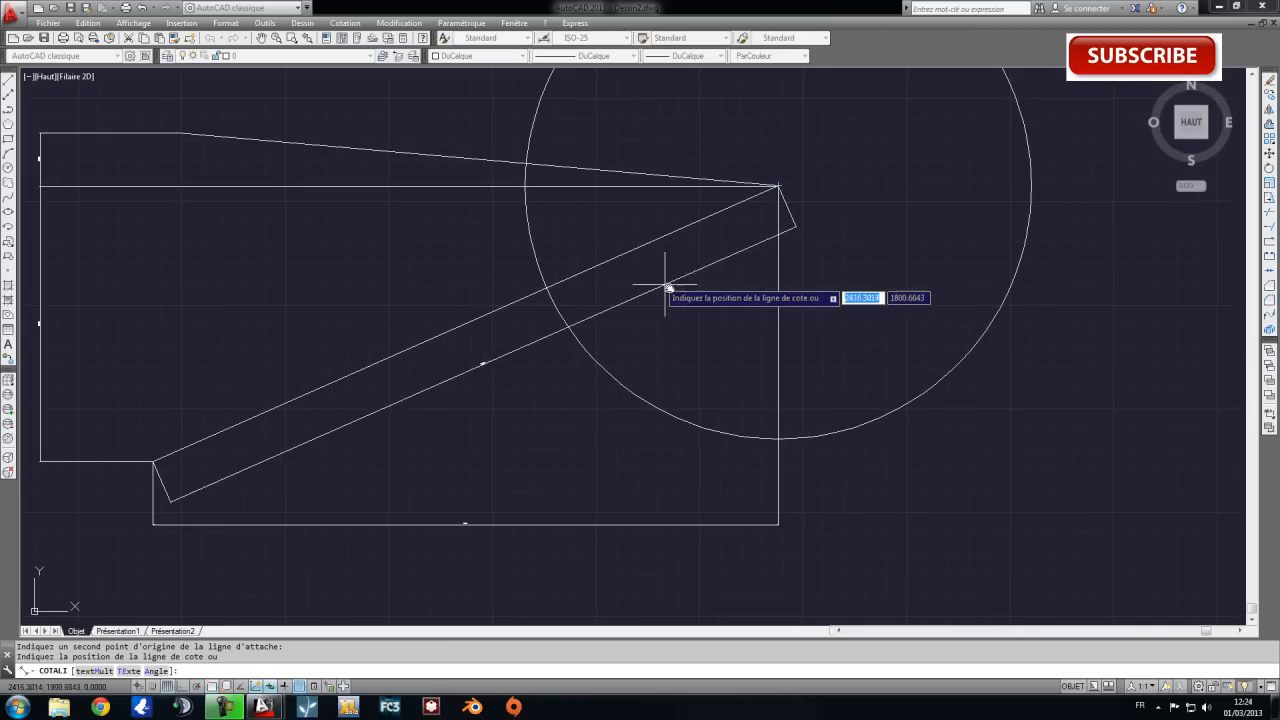
click(668, 283)
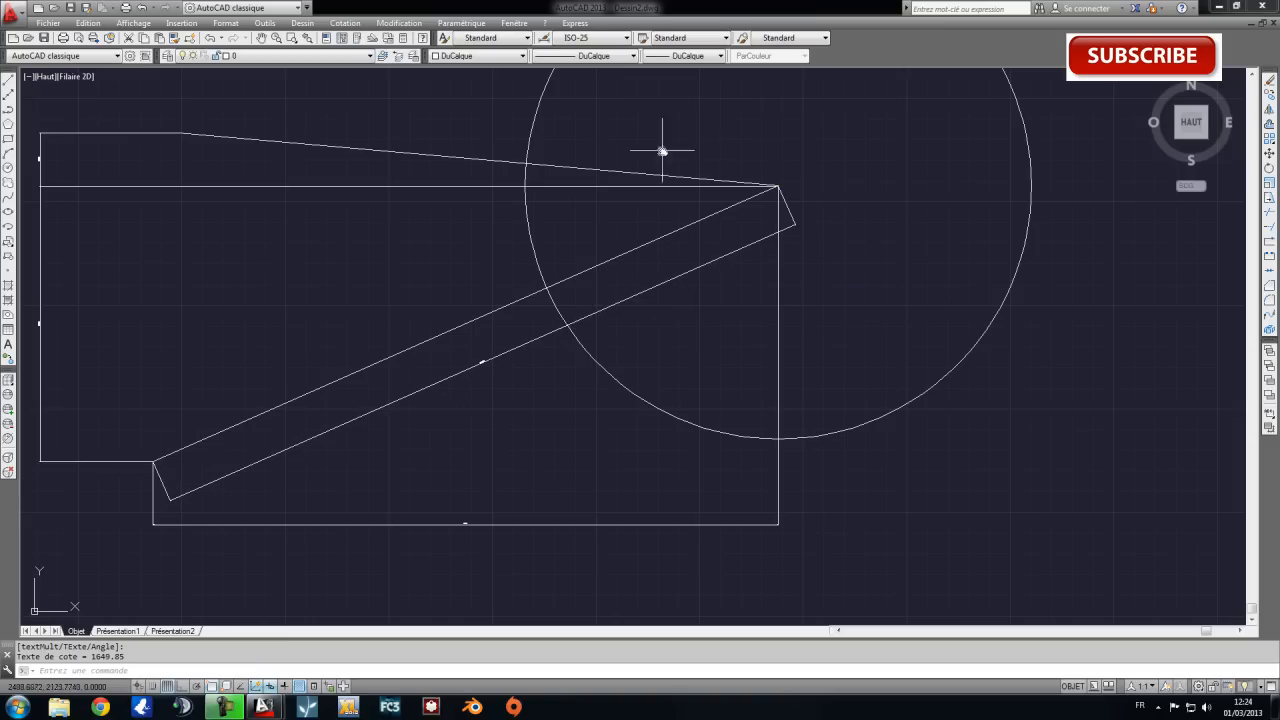
Add an angular dimension between the upper and lower slanted lines, placing the arc inside the circle near their shared vertex.
mouse_move(690, 231)
middle_down()
mouse_move(646, 251)
mouse_move(676, 328)
middle_up()
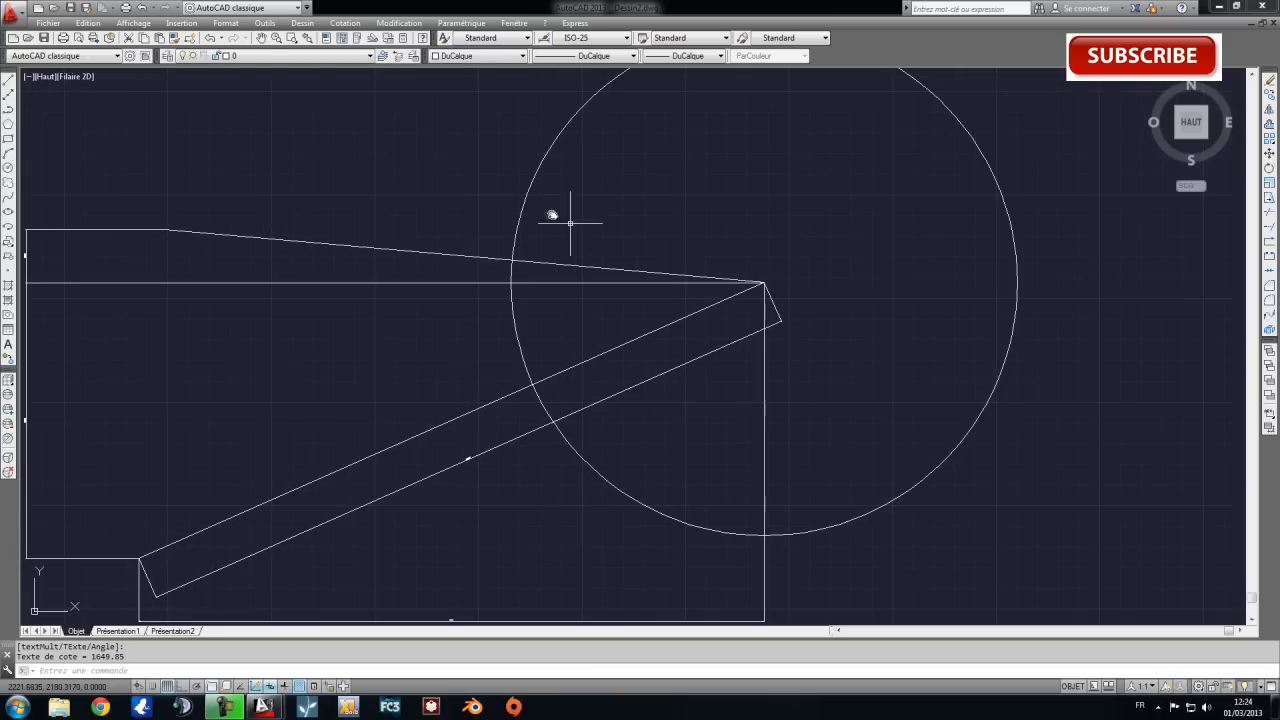
click(299, 23)
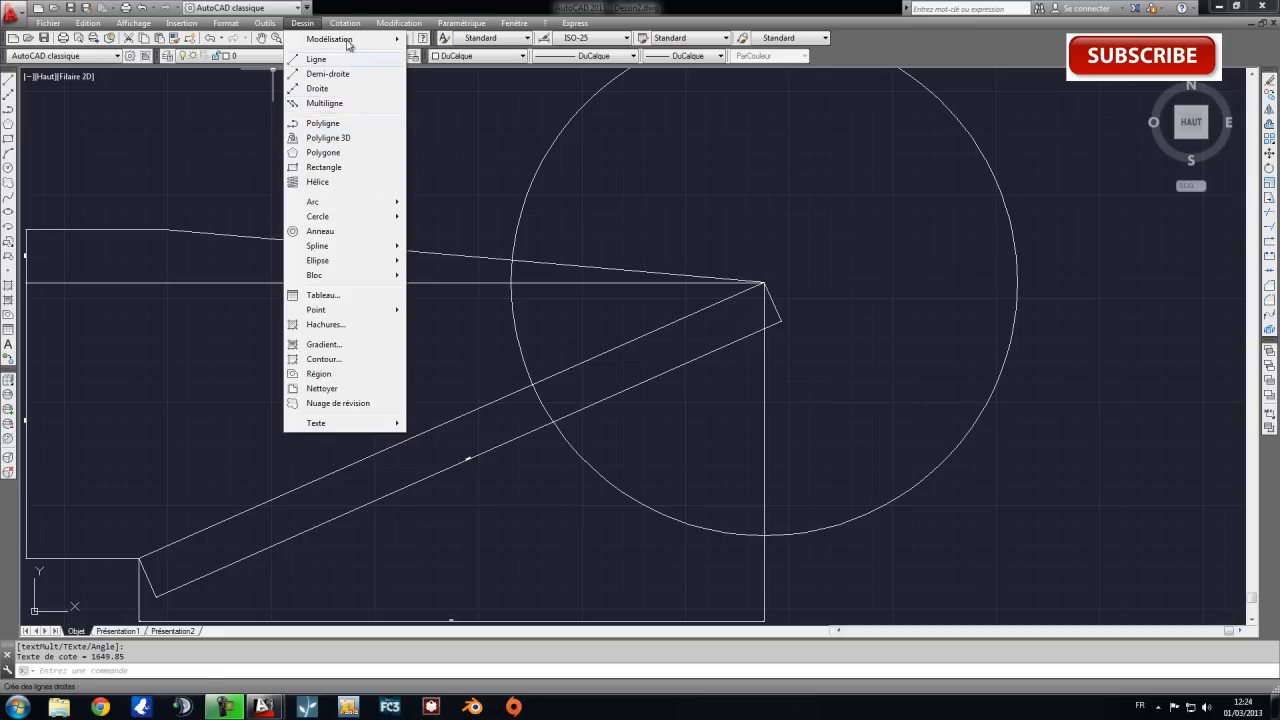
mouse_move(352, 23)
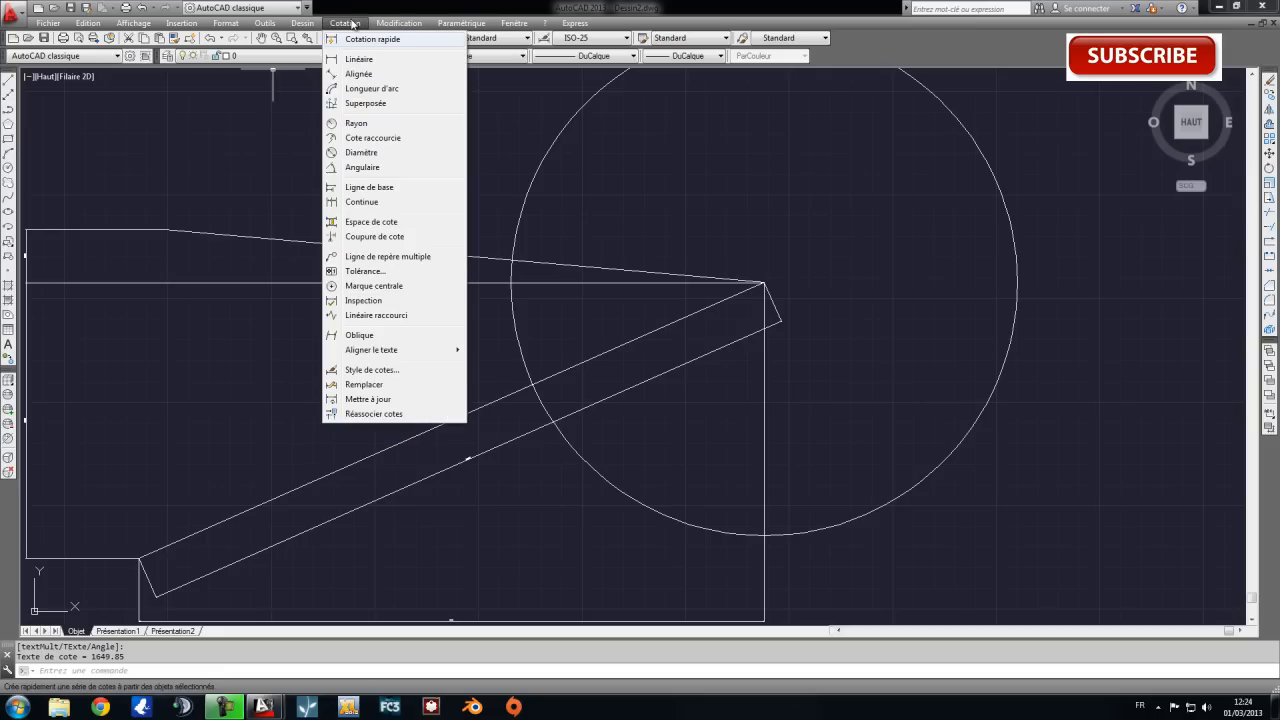
click(371, 168)
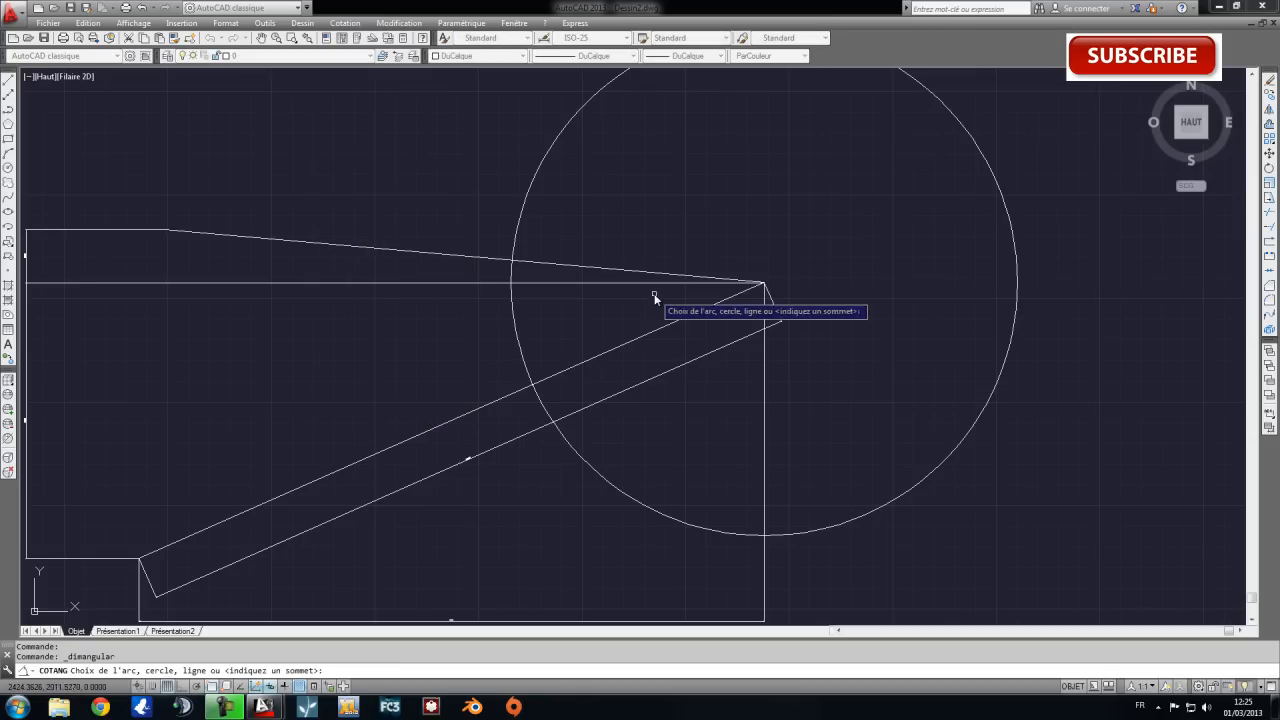
mouse_move(473, 284)
middle_down()
mouse_move(526, 306)
mouse_move(491, 306)
middle_up()
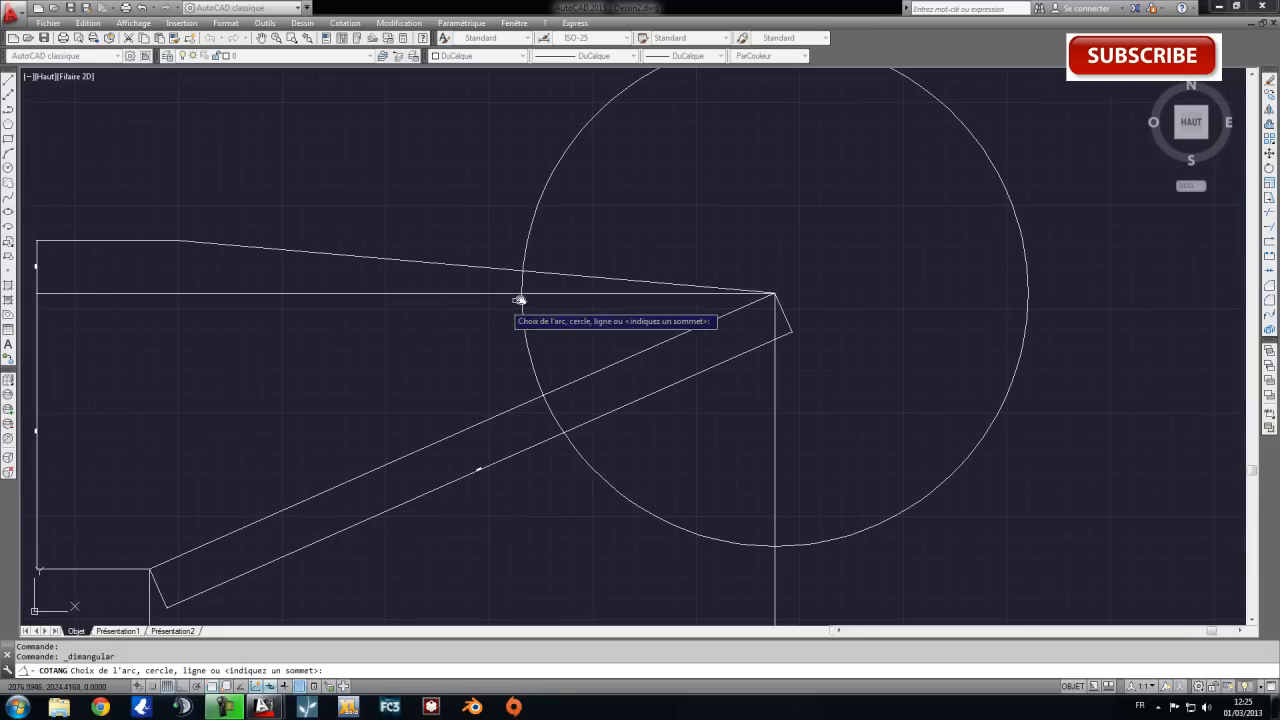
click(607, 277)
click(608, 278)
click(675, 340)
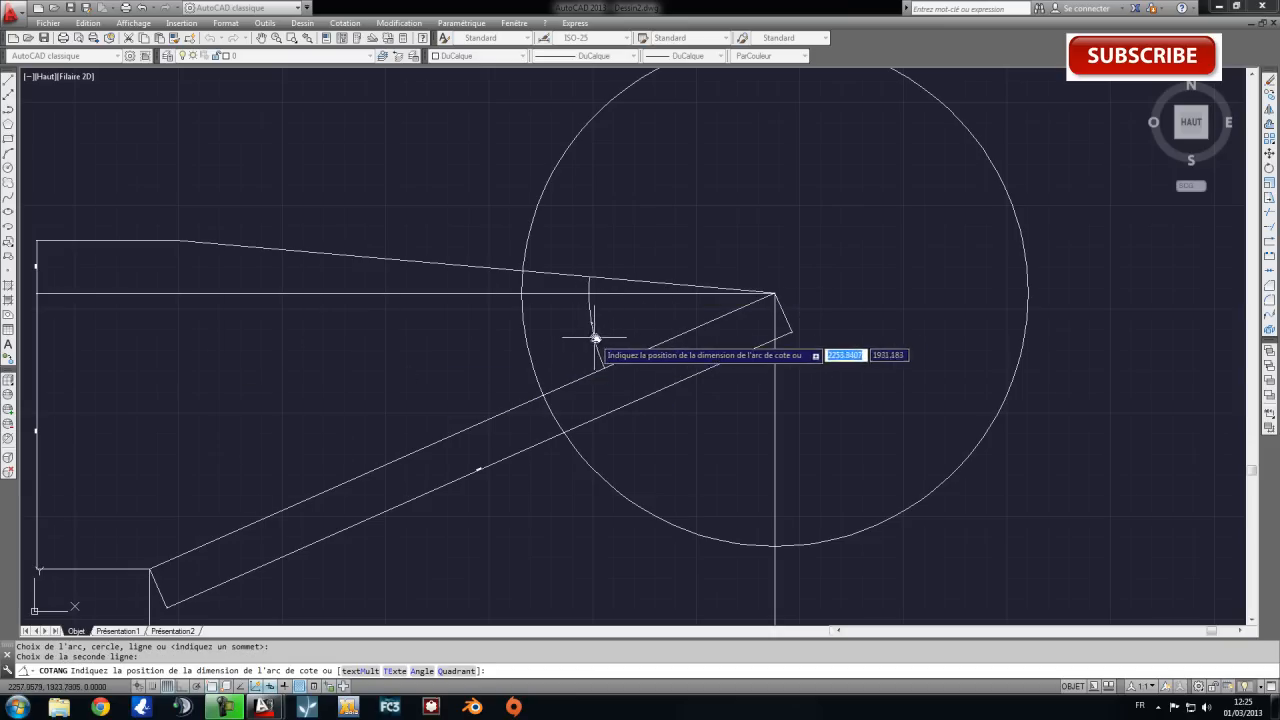
scroll(595, 336, up, 2)
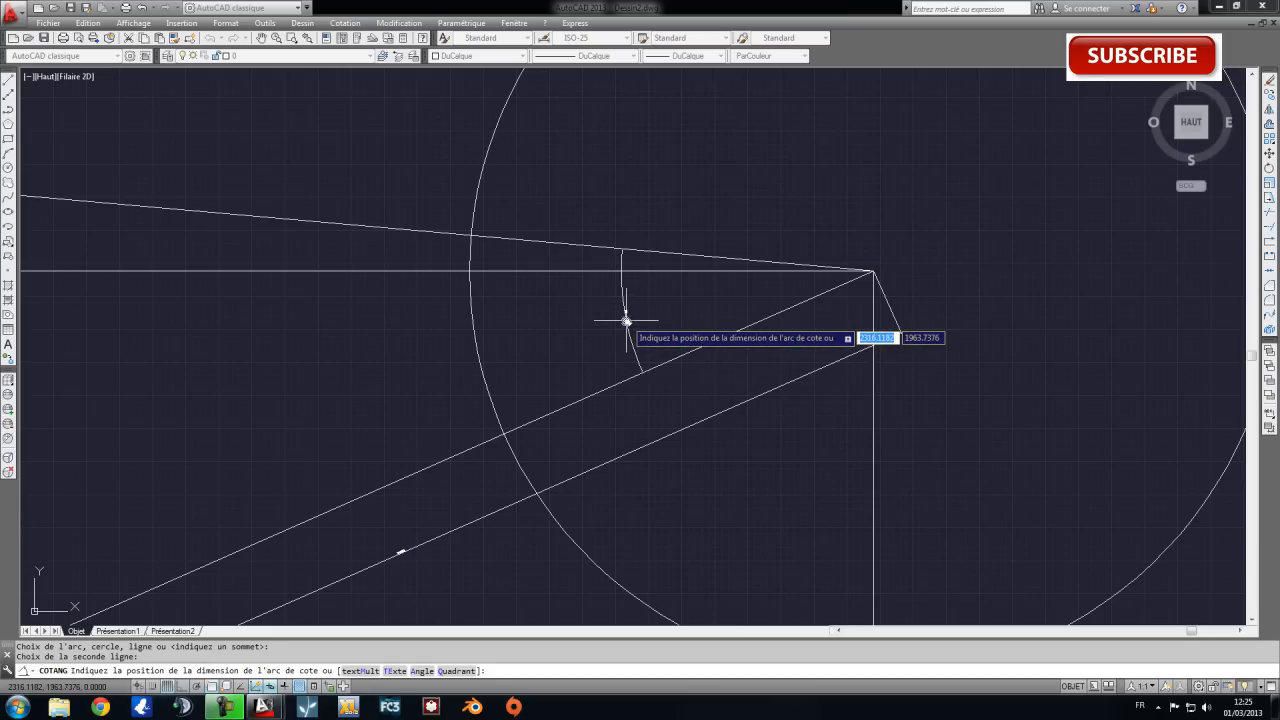
click(626, 321)
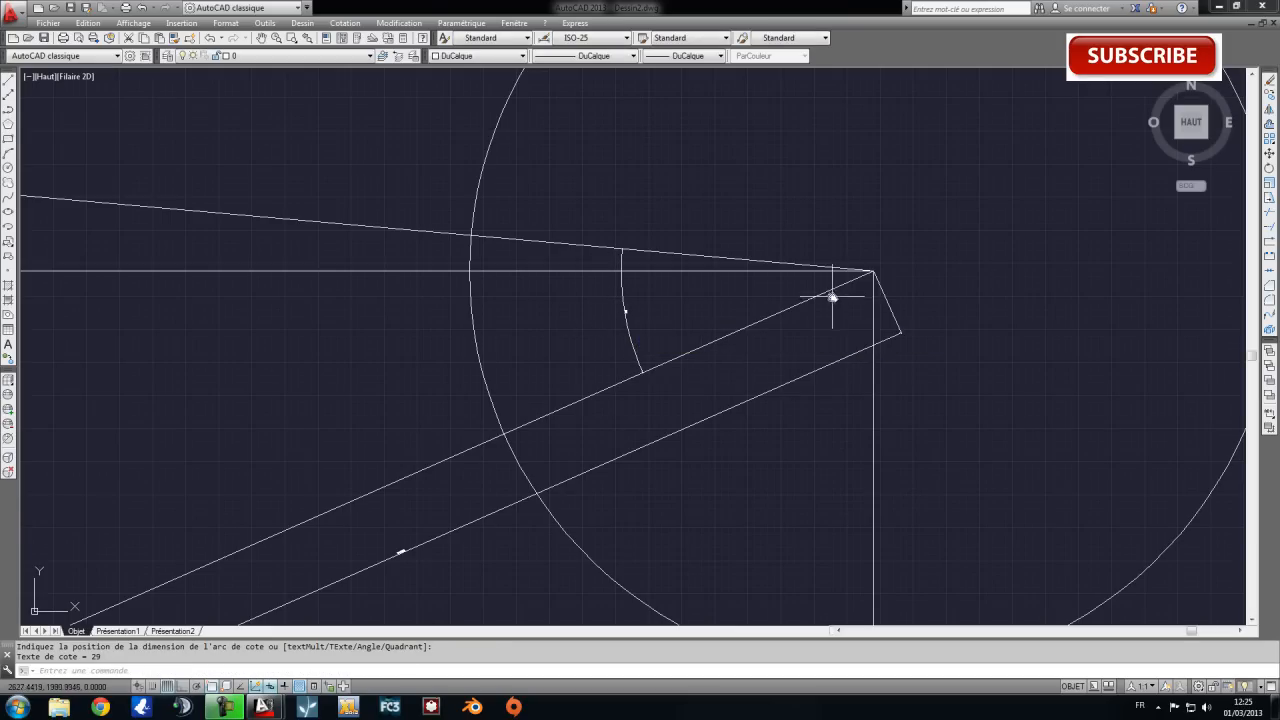
Add a diameter dimension to the circle, placing its text outside the circle to the upper left.
scroll(835, 299, down, 2)
mouse_move(985, 326)
middle_down()
mouse_move(823, 360)
mouse_move(860, 368)
middle_up()
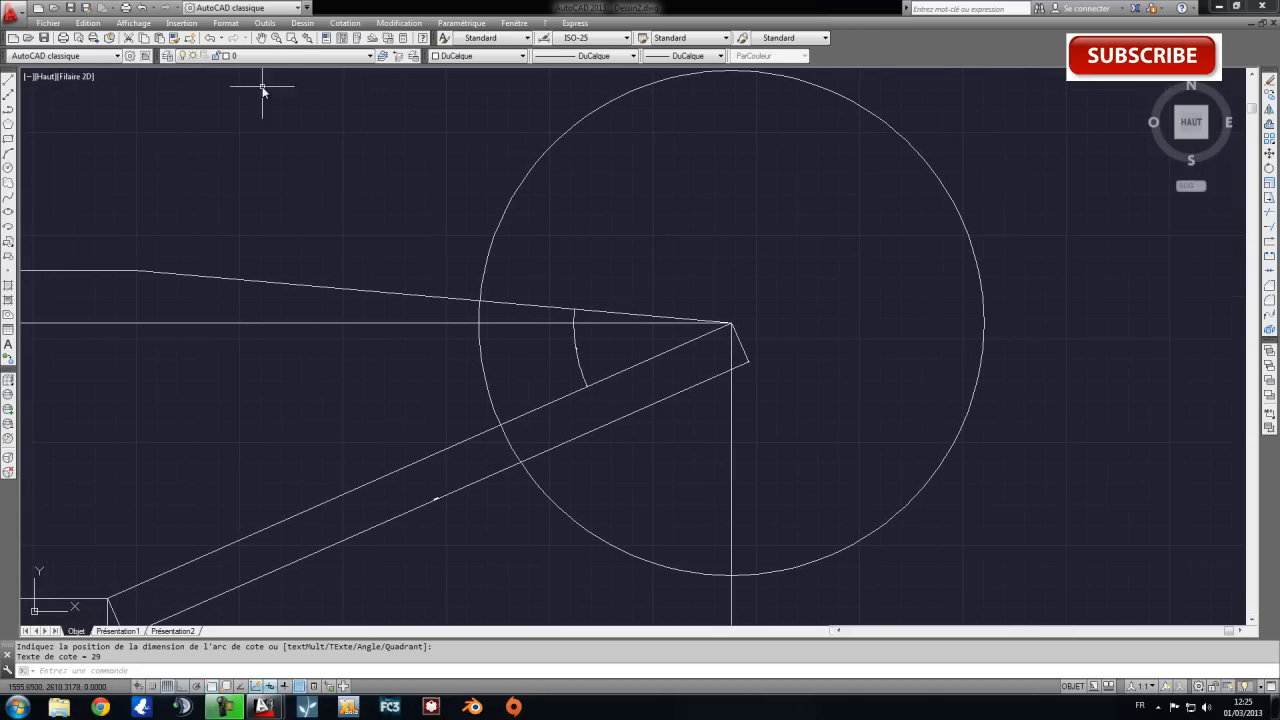
click(344, 22)
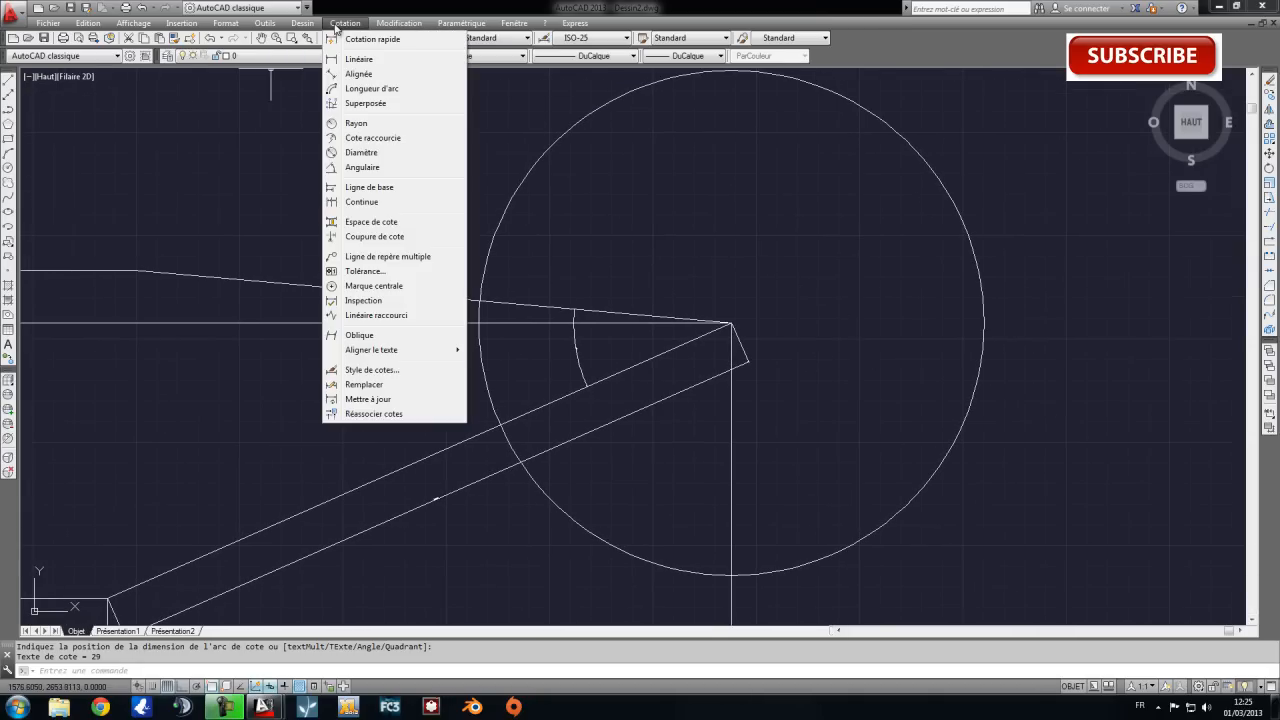
click(362, 152)
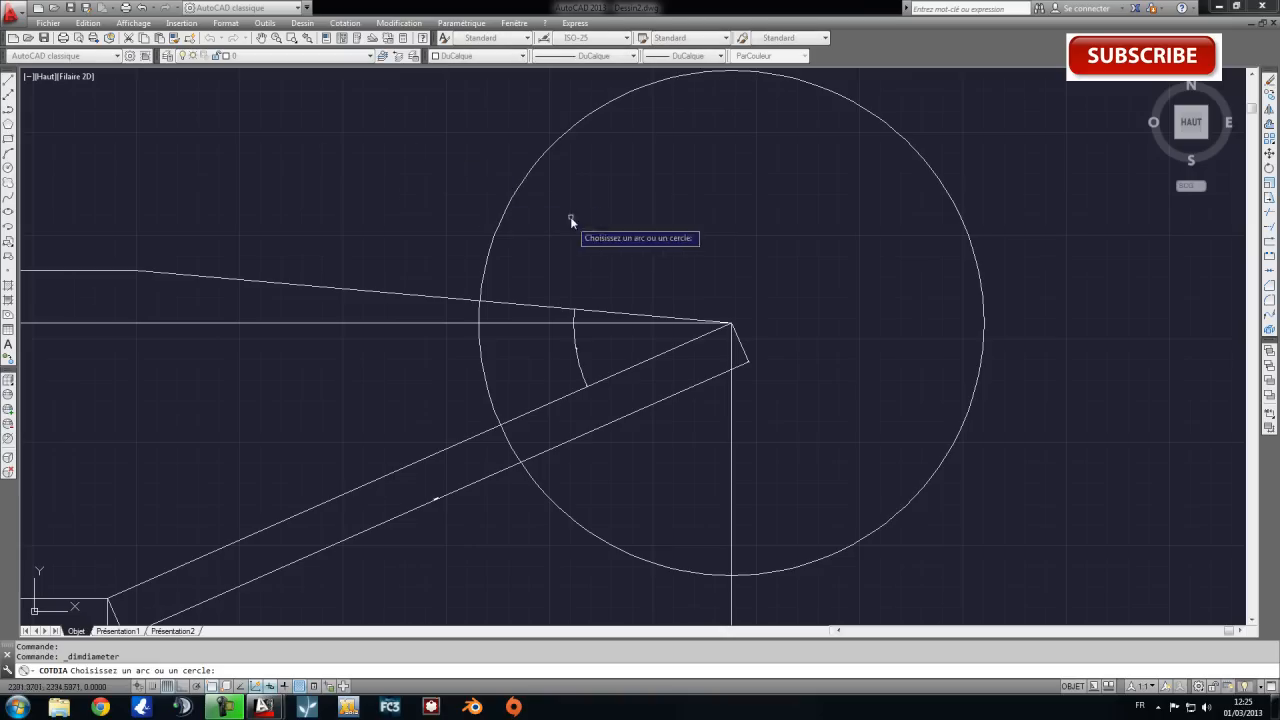
click(517, 188)
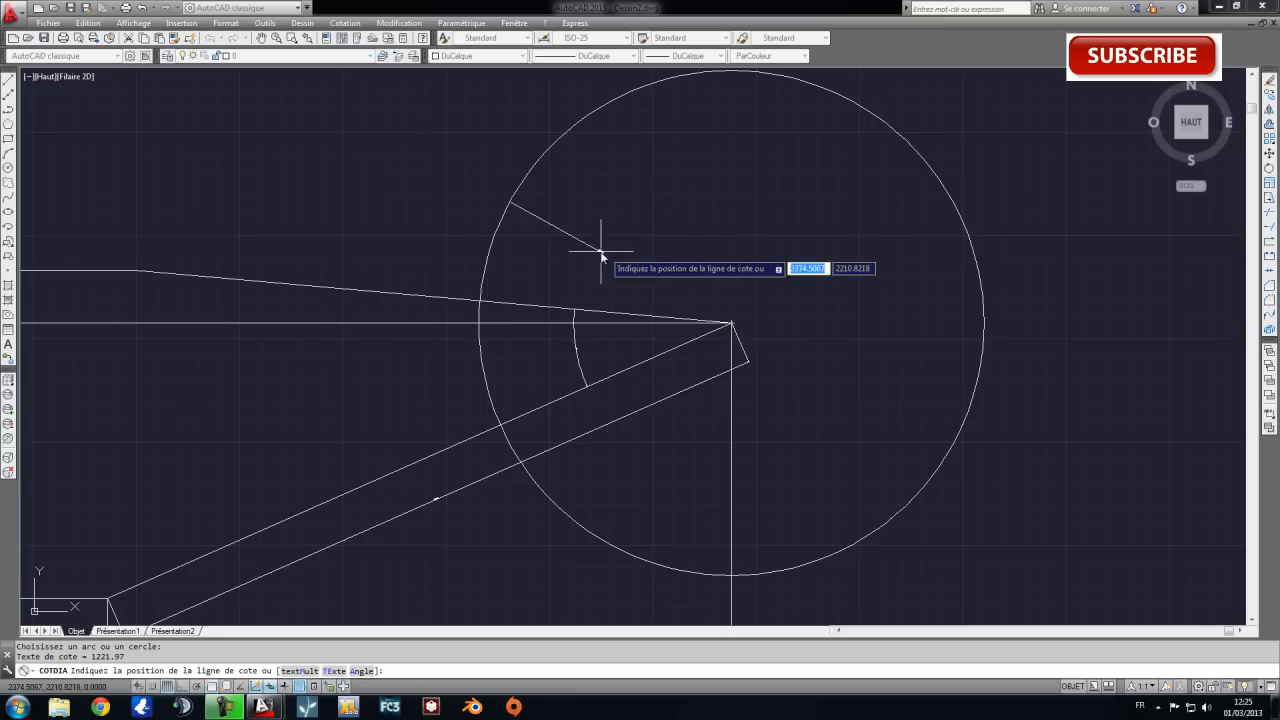
click(385, 196)
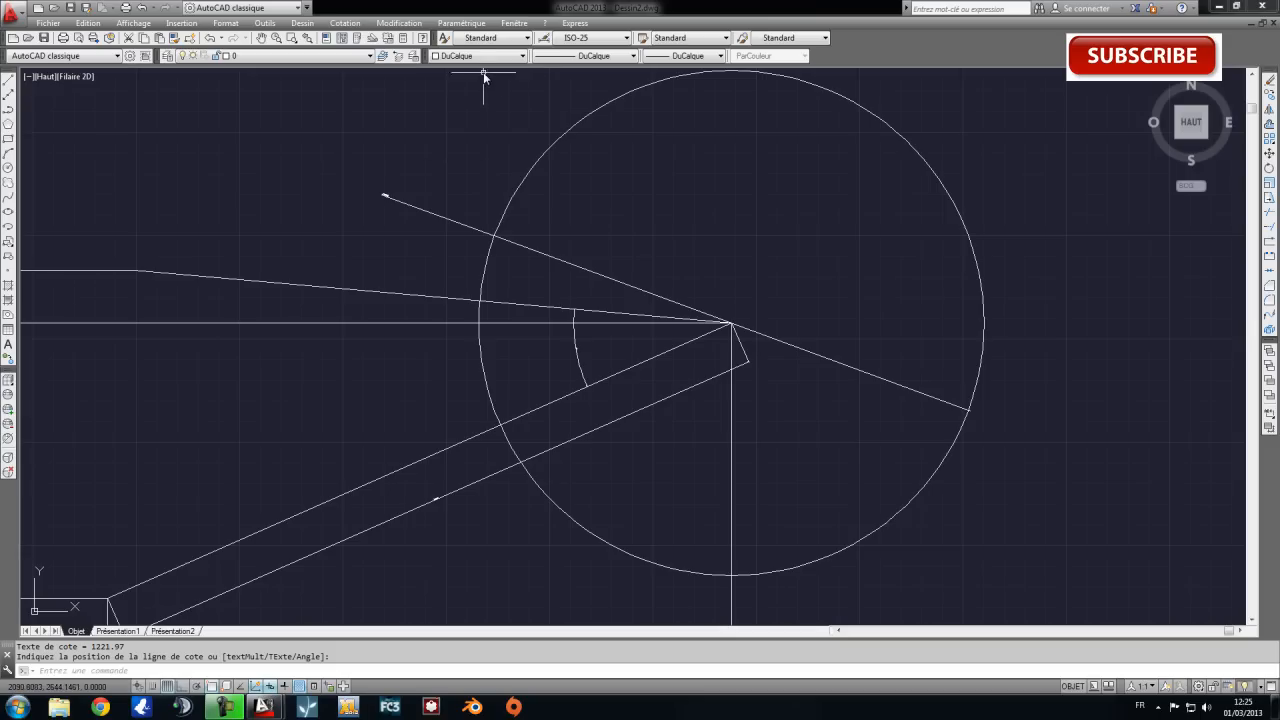
click(348, 22)
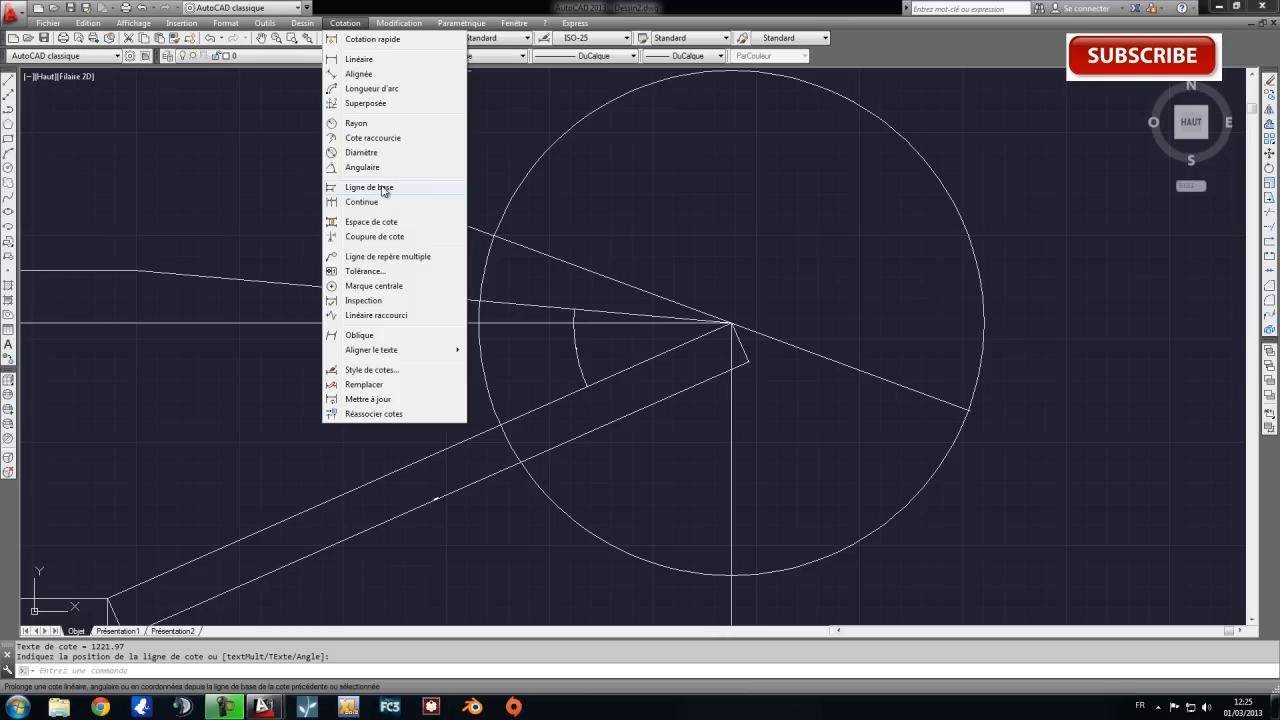
click(594, 226)
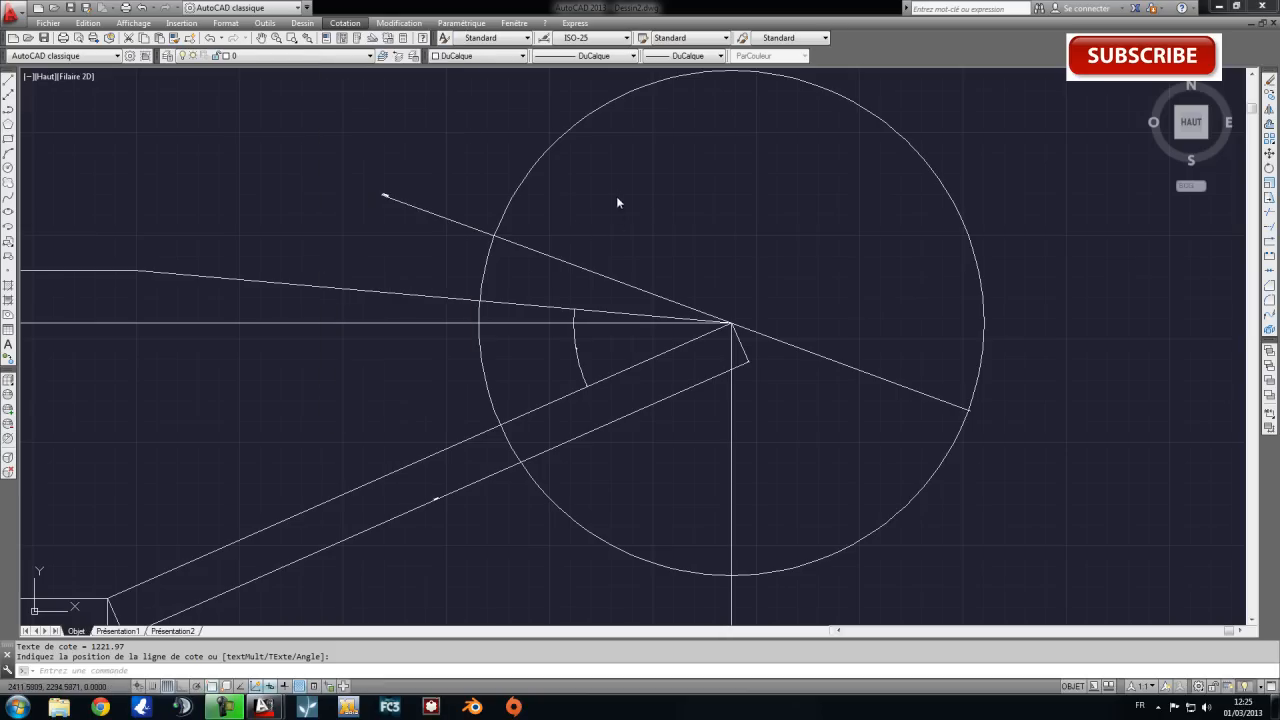
Draw a horizontal line about 3520 units long above the circle, with ortho mode turned on.
scroll(619, 365, down, 2)
middle_drag(420, 260, 411, 301)
click(9, 80)
click(174, 237)
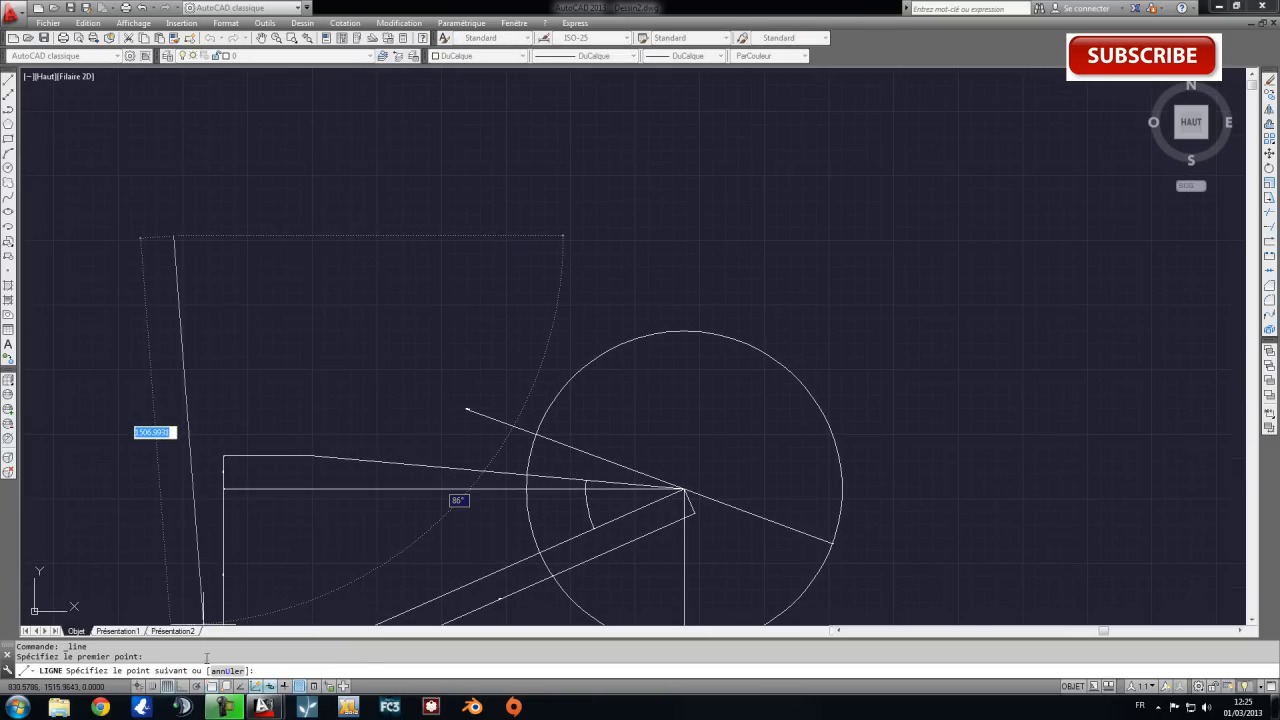
click(180, 686)
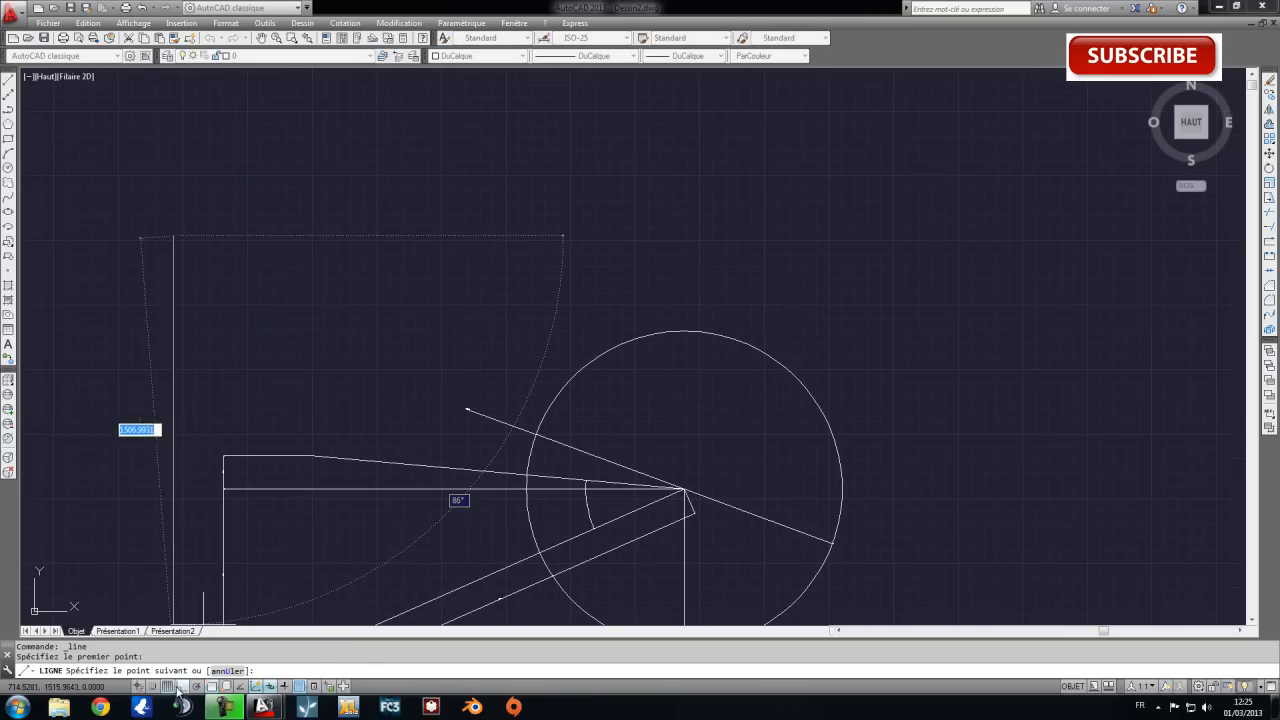
click(1085, 206)
key(Escape)
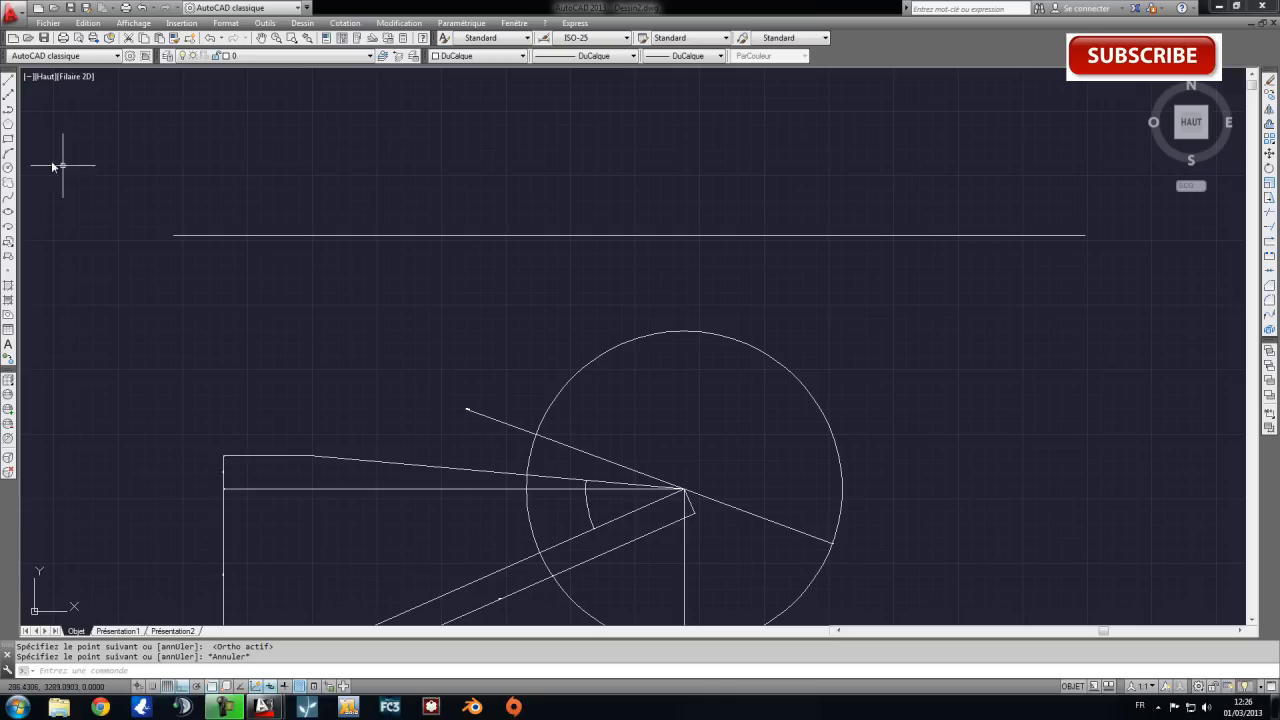
Draw a short vertical line downward from the left endpoint of the new horizontal line.
click(9, 82)
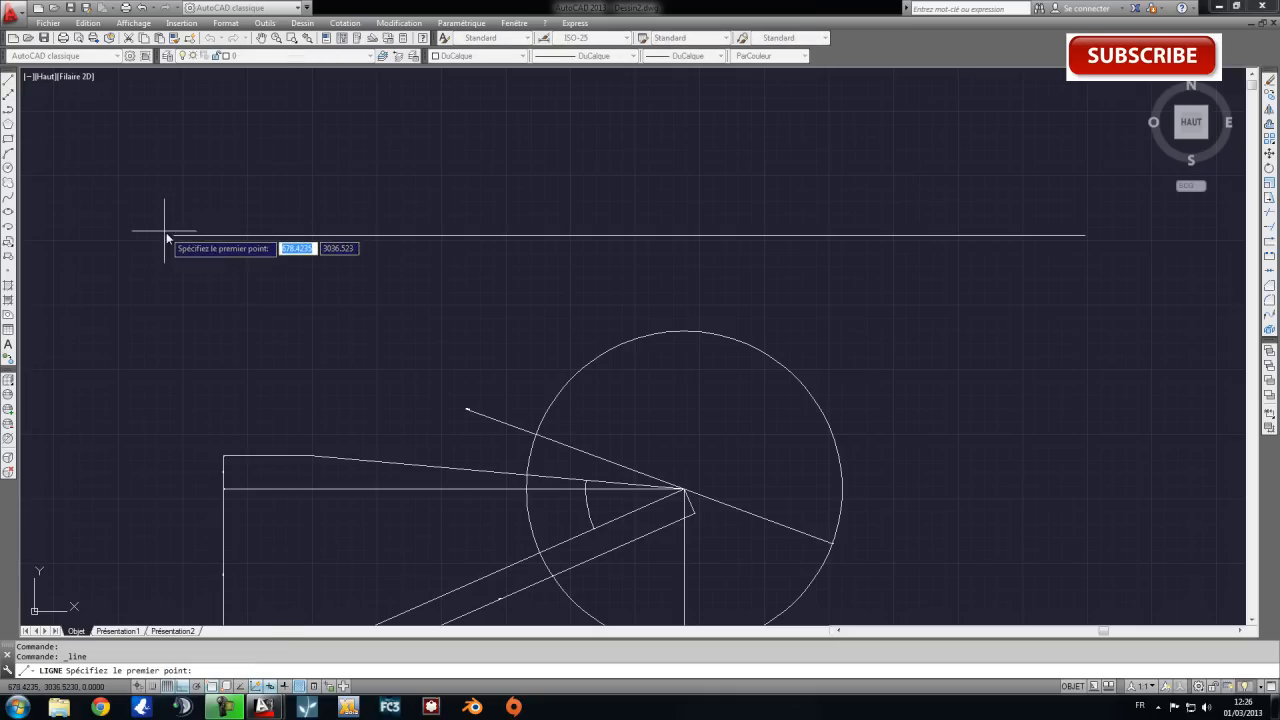
click(174, 237)
click(180, 297)
key(Escape)
Copy the short vertical line by its top endpoint to six points along the horizontal line, ending at its right endpoint.
click(243, 297)
click(161, 294)
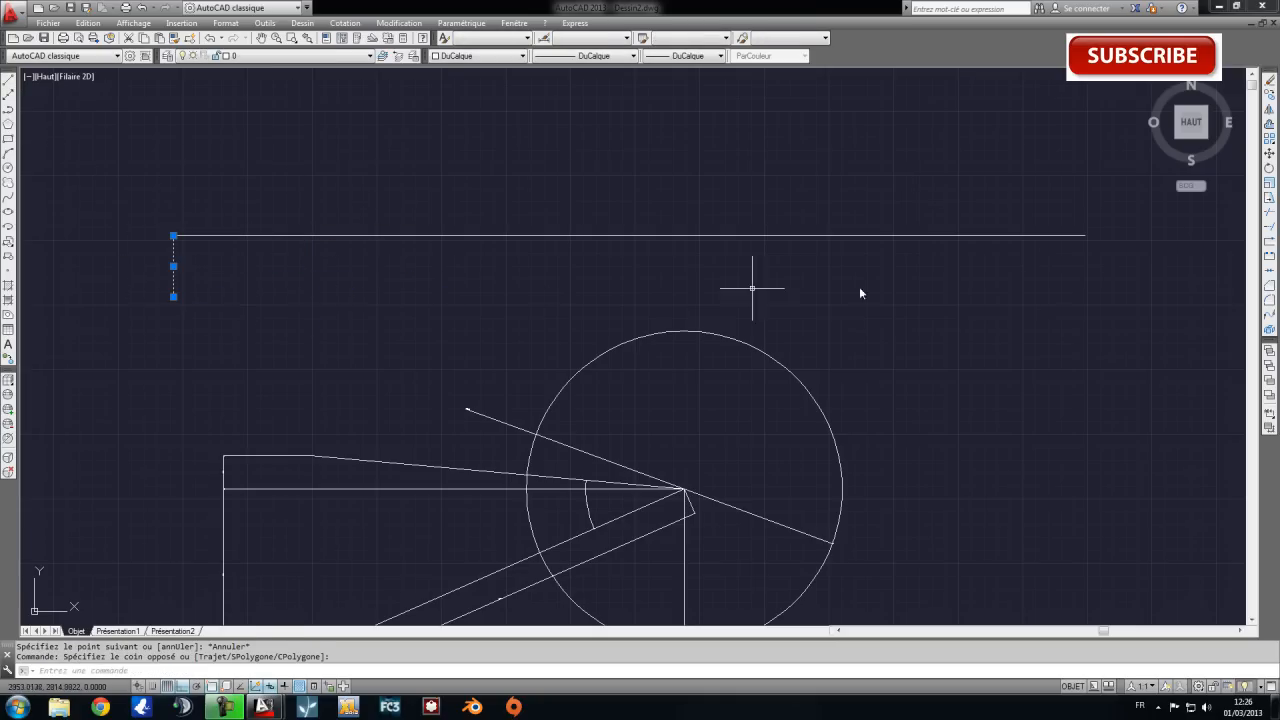
click(1268, 95)
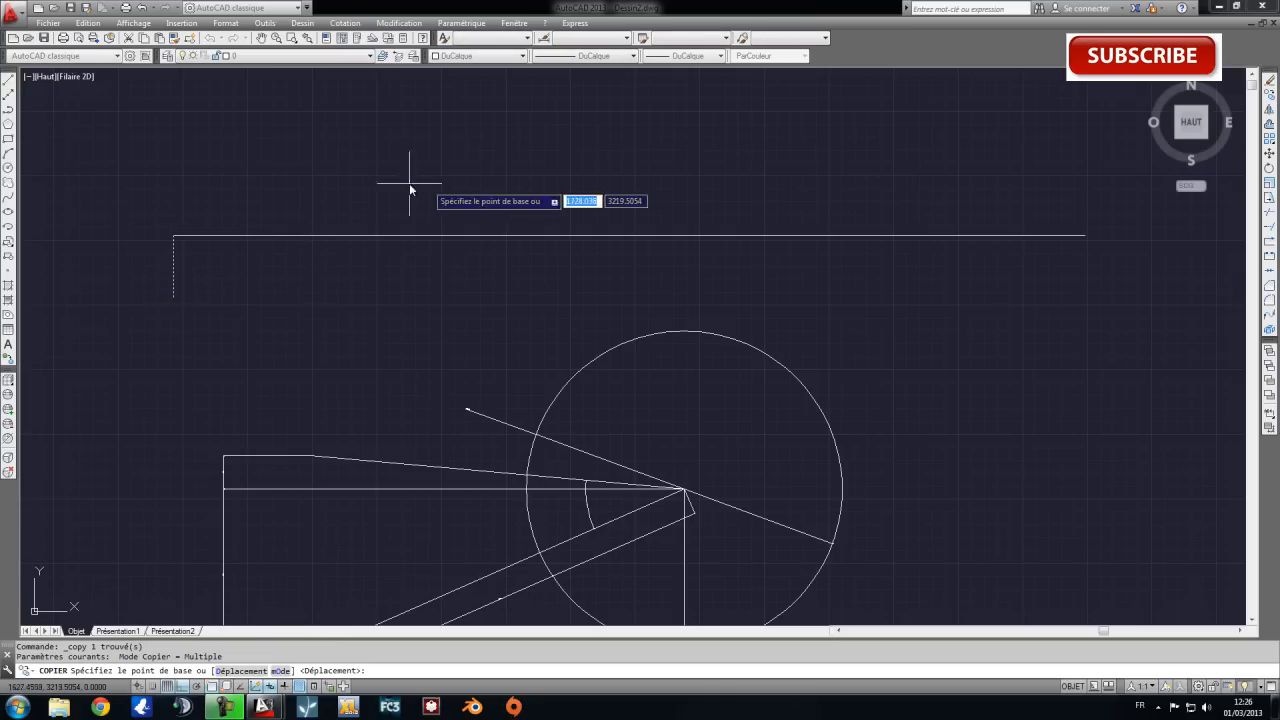
click(174, 237)
click(303, 237)
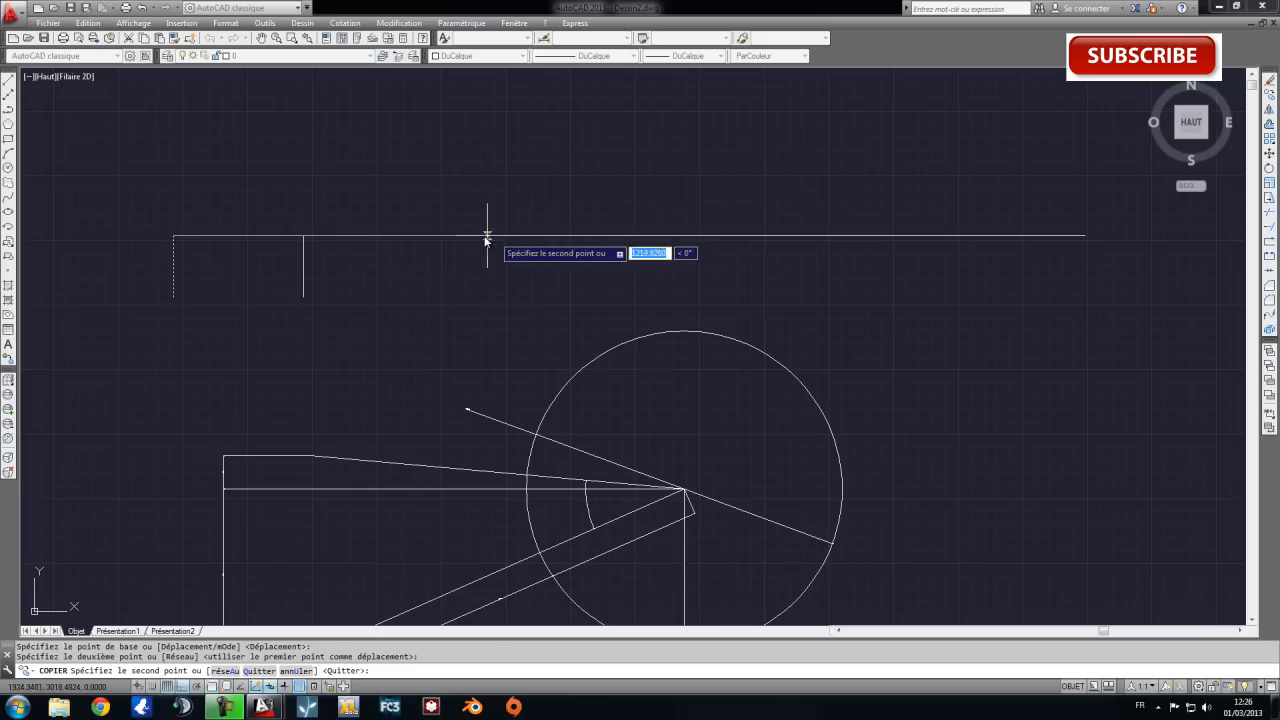
click(478, 237)
click(668, 237)
click(821, 237)
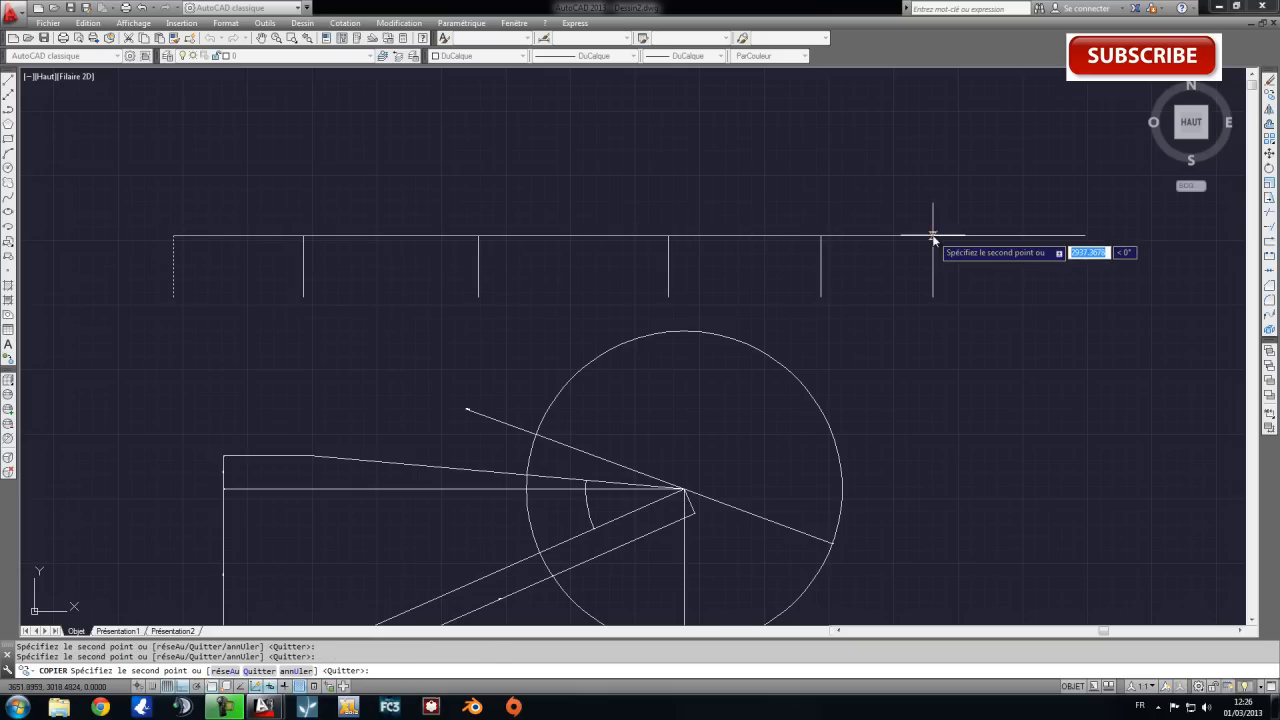
click(933, 237)
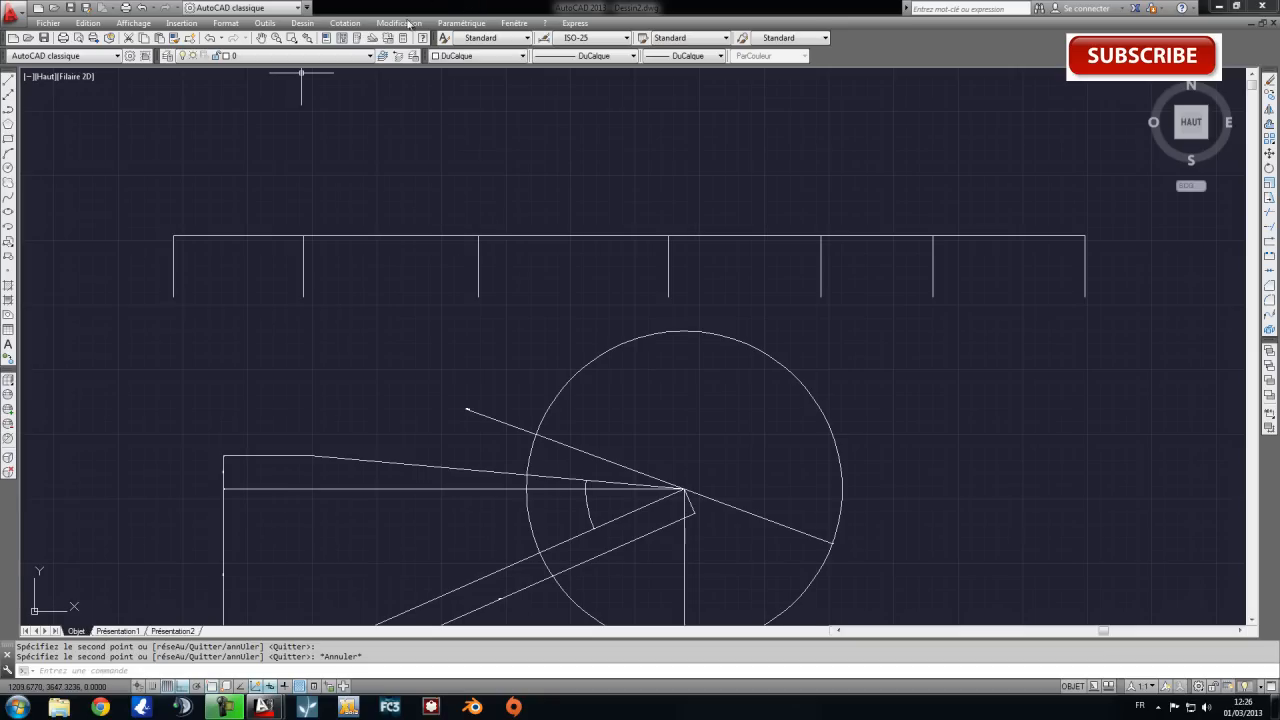
click(347, 23)
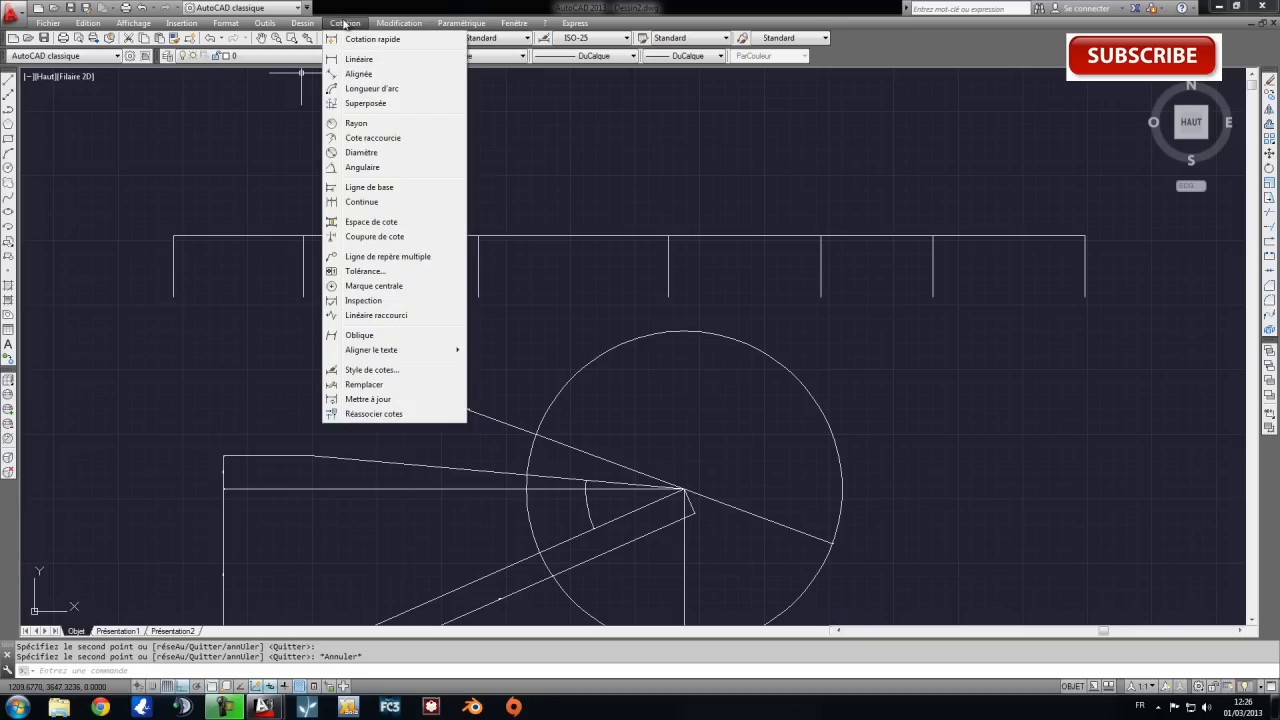
click(398, 188)
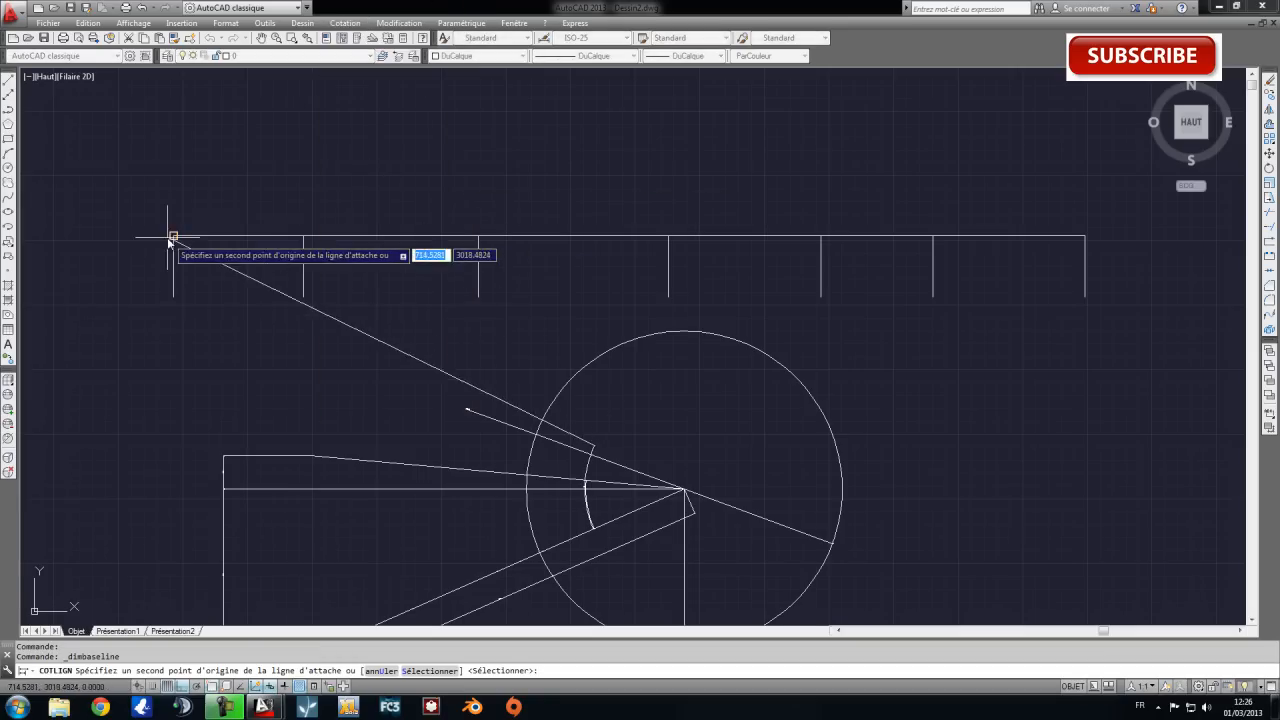
key(Escape)
key(Escape)
click(302, 22)
mouse_move(345, 22)
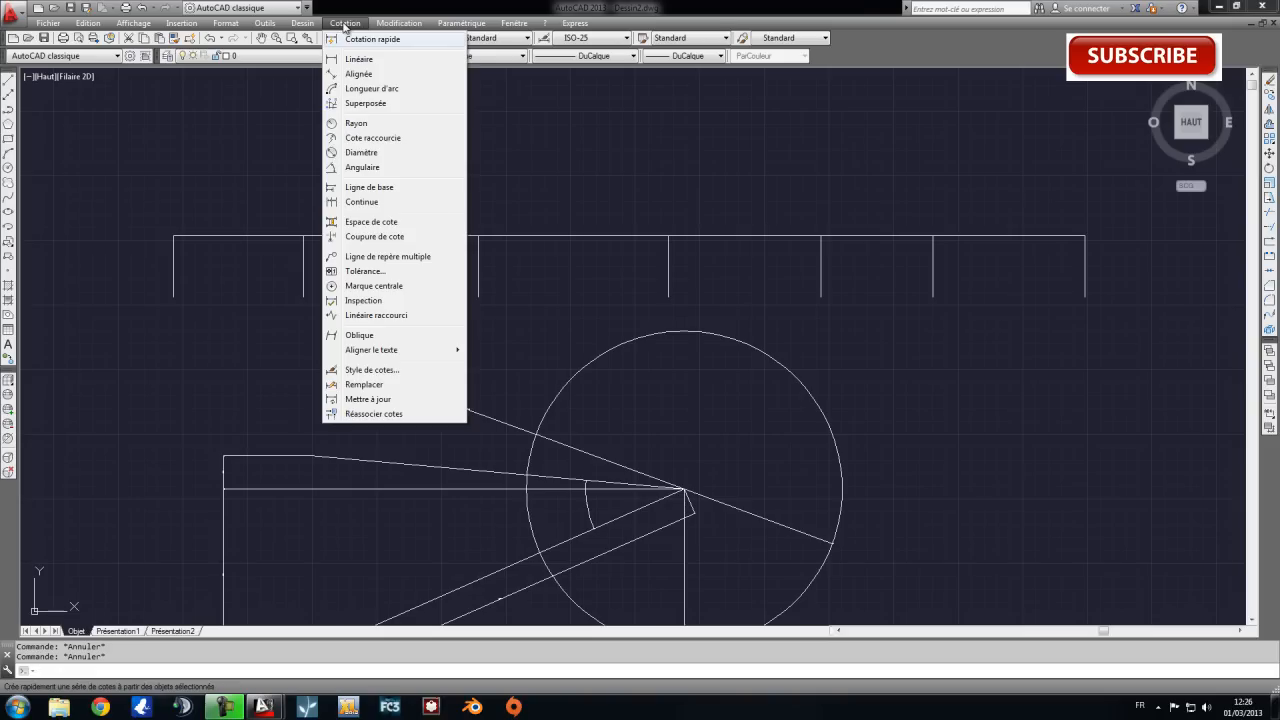
click(397, 189)
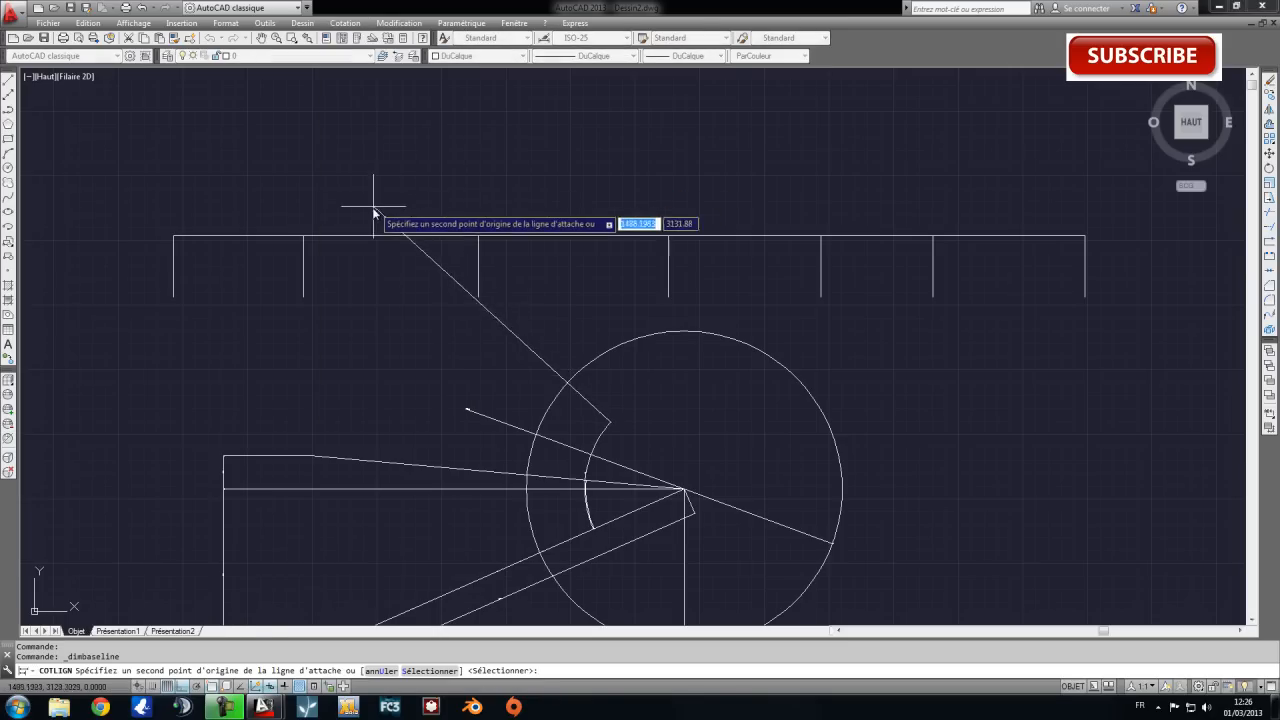
middle_drag(838, 485, 720, 334)
key(Escape)
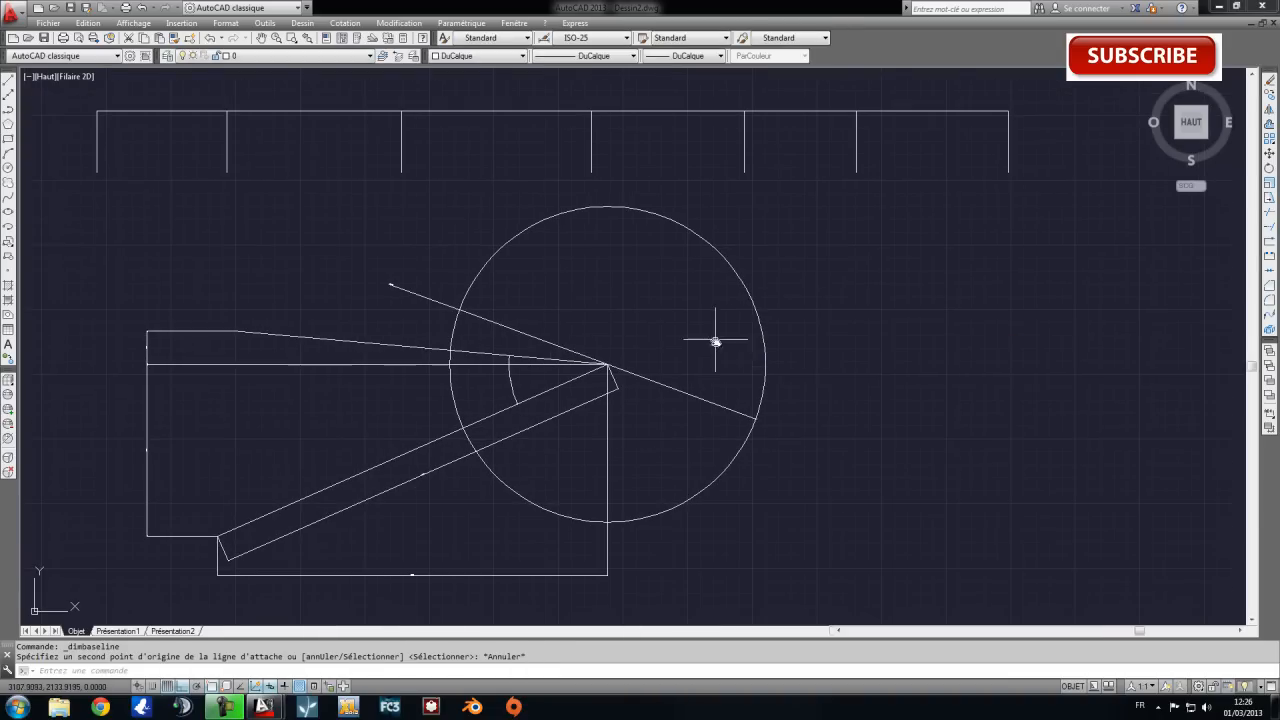
scroll(468, 330, up, 3)
scroll(468, 330, down, 2)
mouse_move(486, 291)
middle_down()
mouse_move(543, 360)
mouse_move(611, 320)
middle_up()
middle_drag(744, 385, 747, 358)
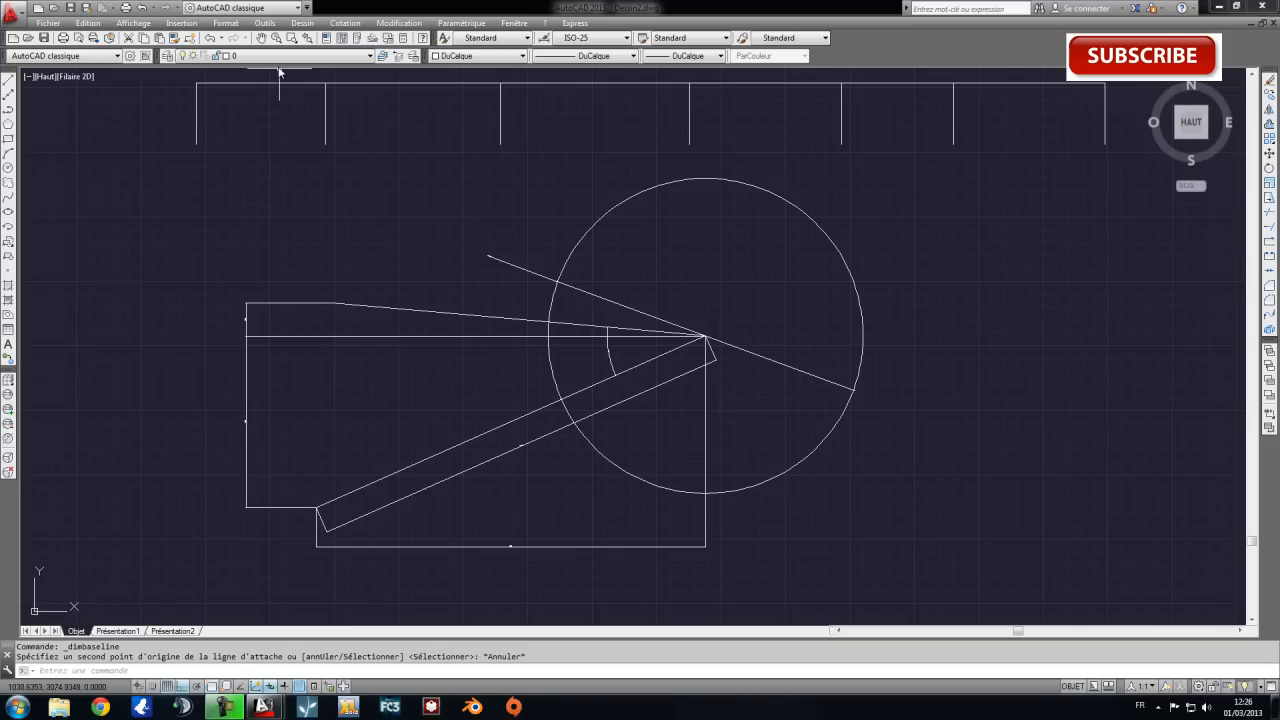
mouse_move(508, 346)
middle_down()
mouse_move(461, 336)
mouse_move(467, 360)
middle_up()
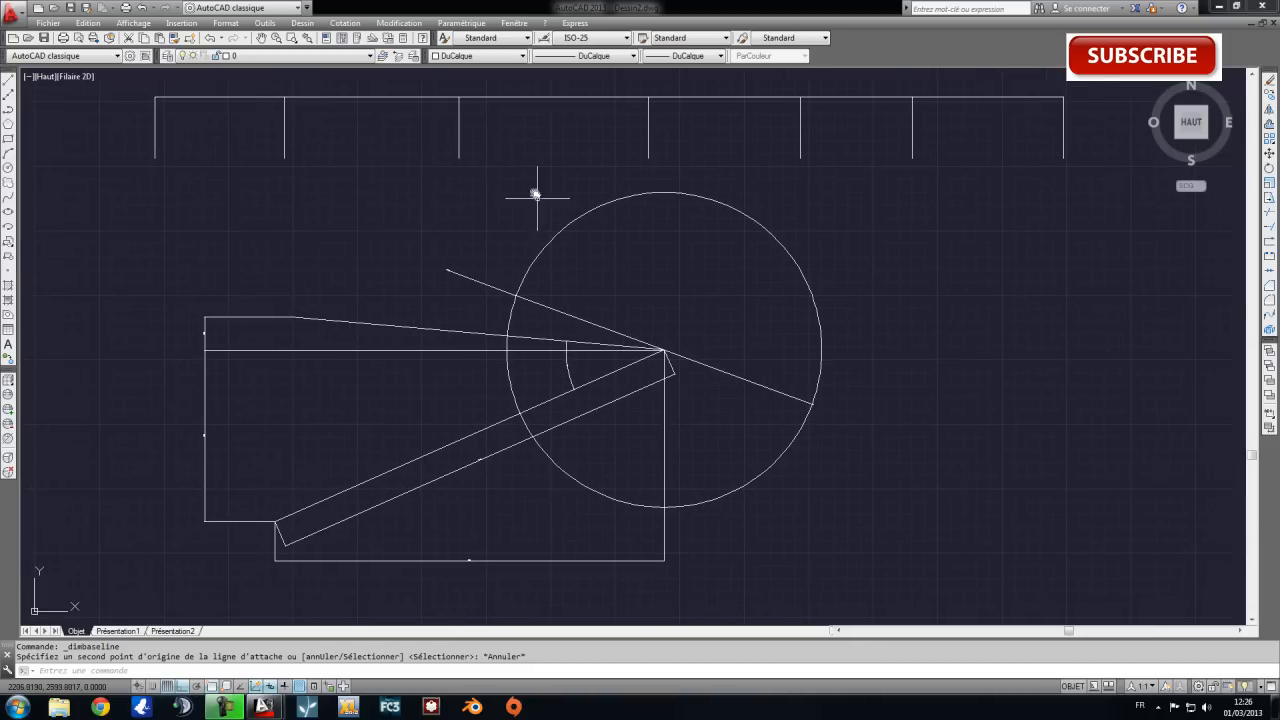
click(148, 88)
key(Escape)
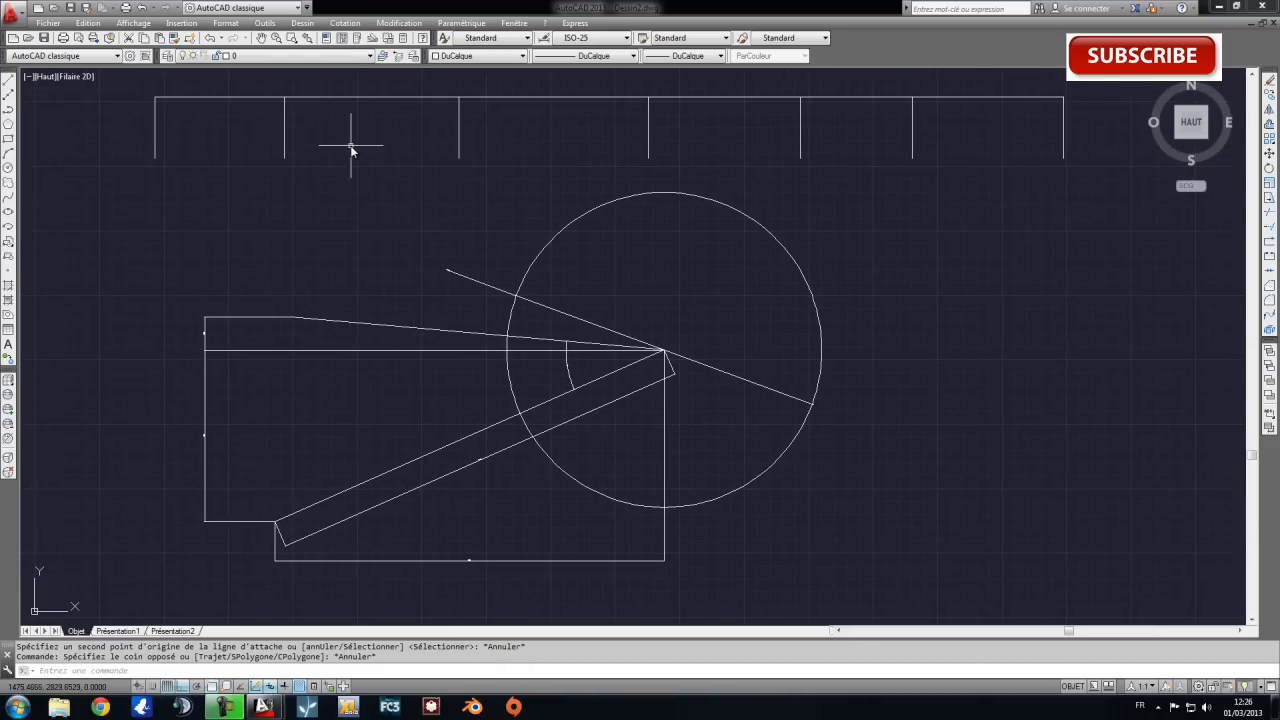
click(123, 230)
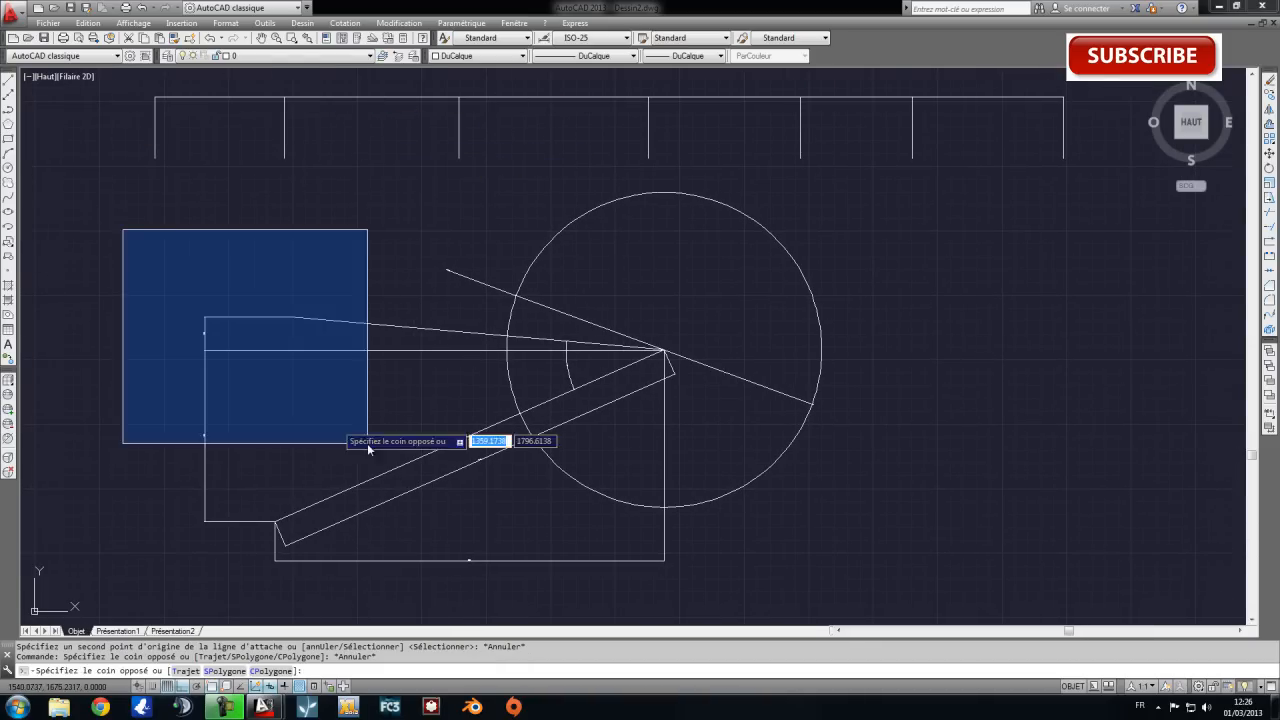
key(Escape)
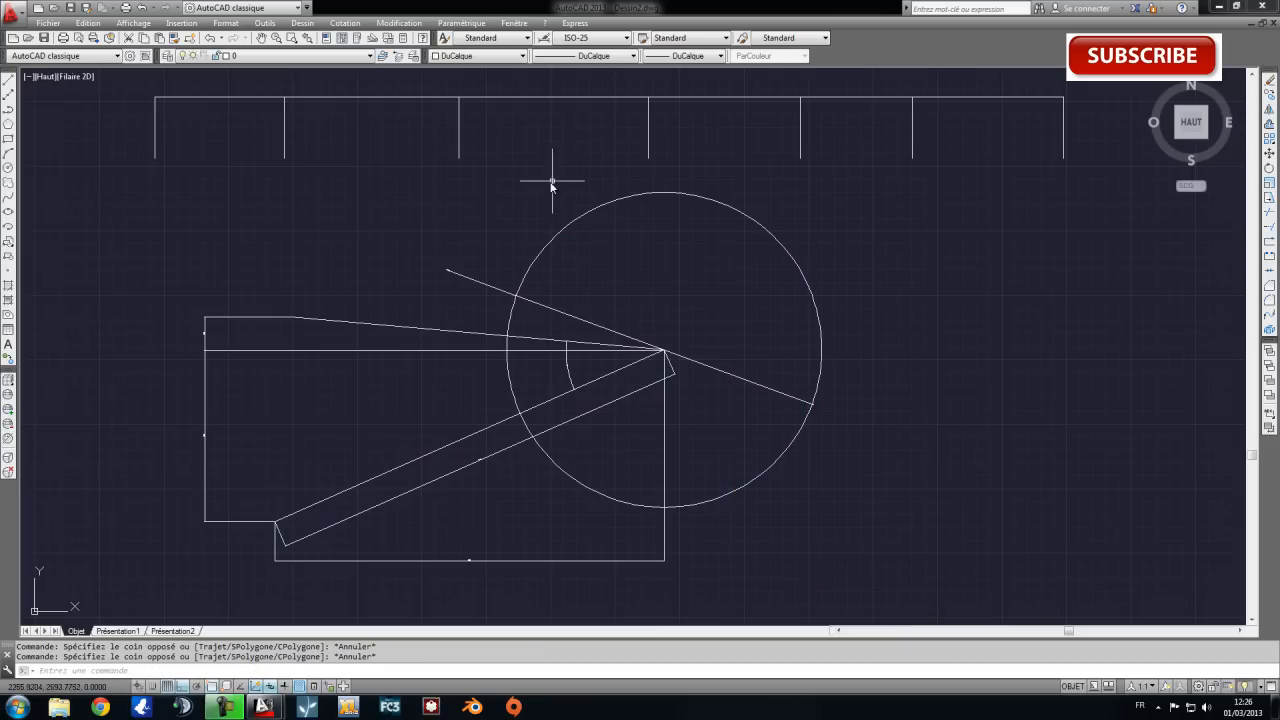
Open the dimension style manager, preview the Annotatif and Standard styles, and open the ISO-25 style for modification.
click(345, 22)
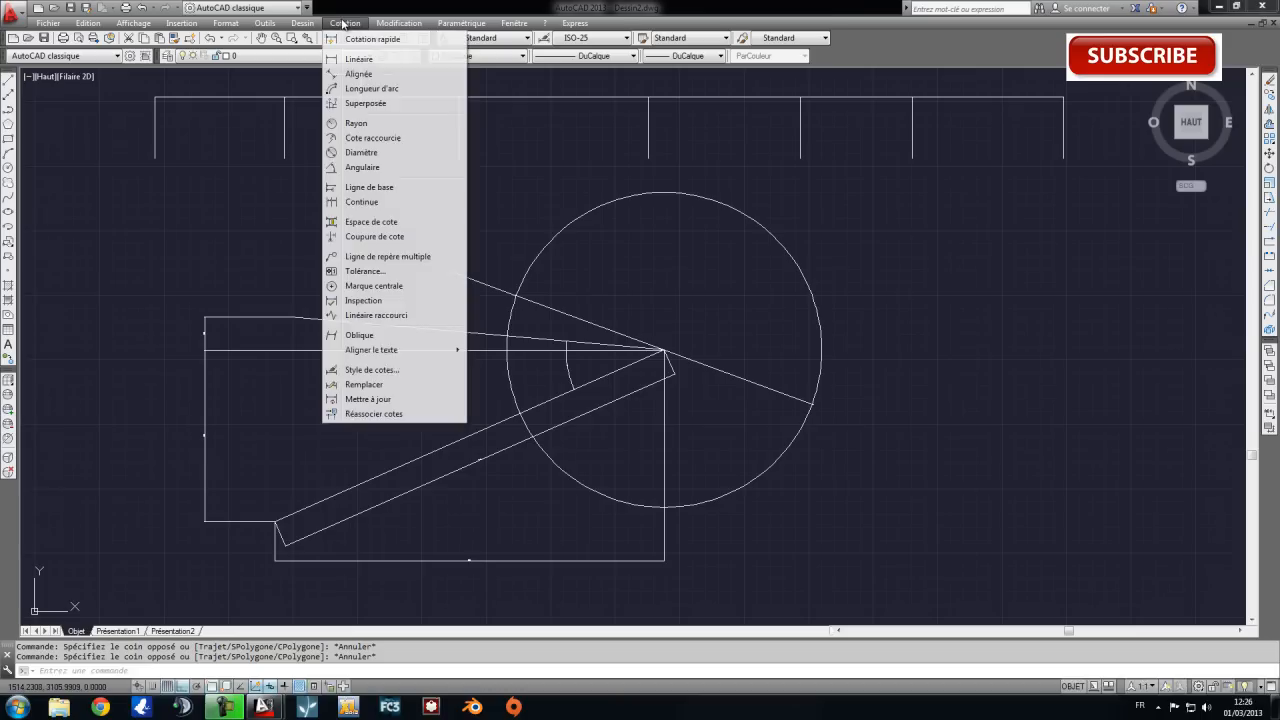
click(363, 369)
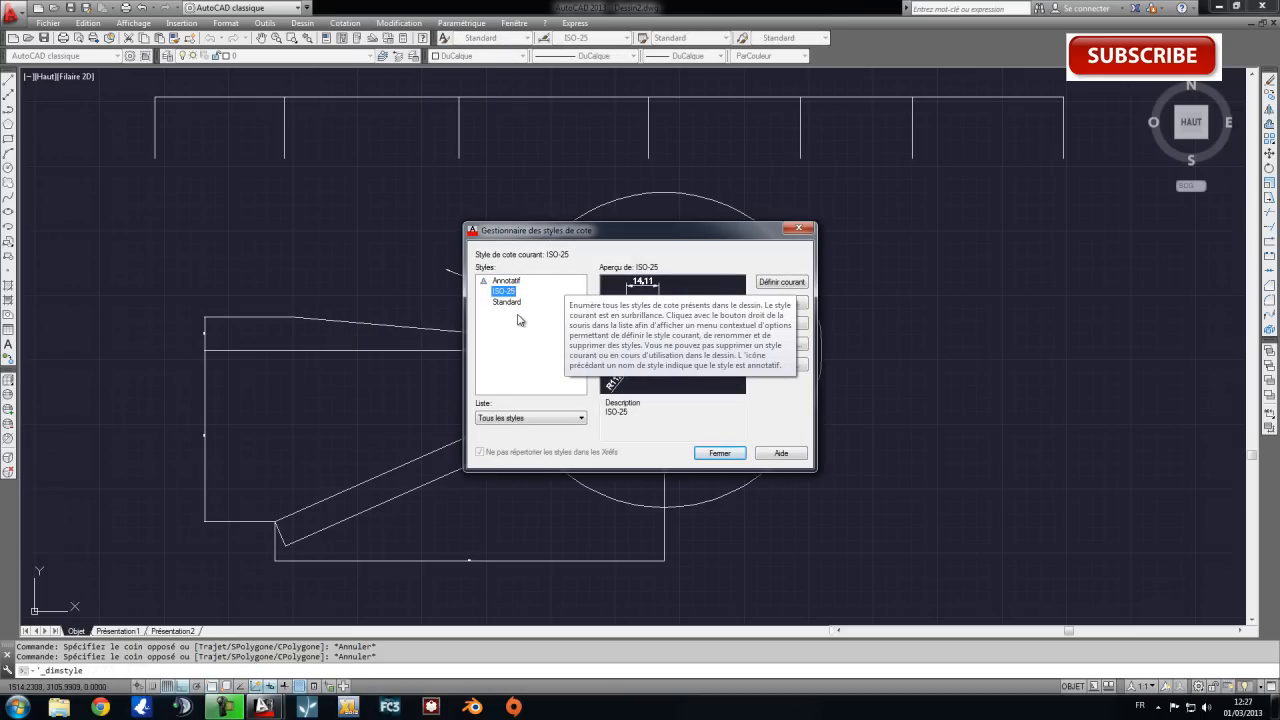
click(507, 281)
click(510, 292)
click(516, 302)
click(509, 292)
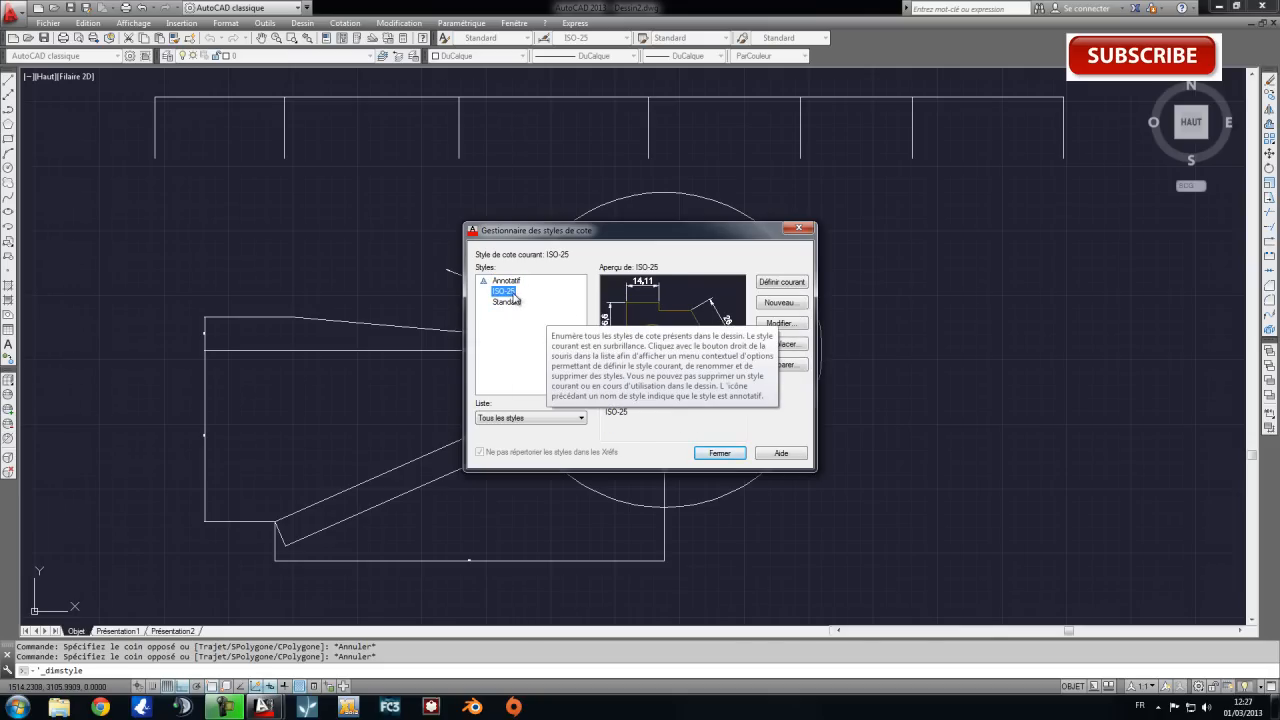
click(779, 324)
drag(573, 150, 586, 193)
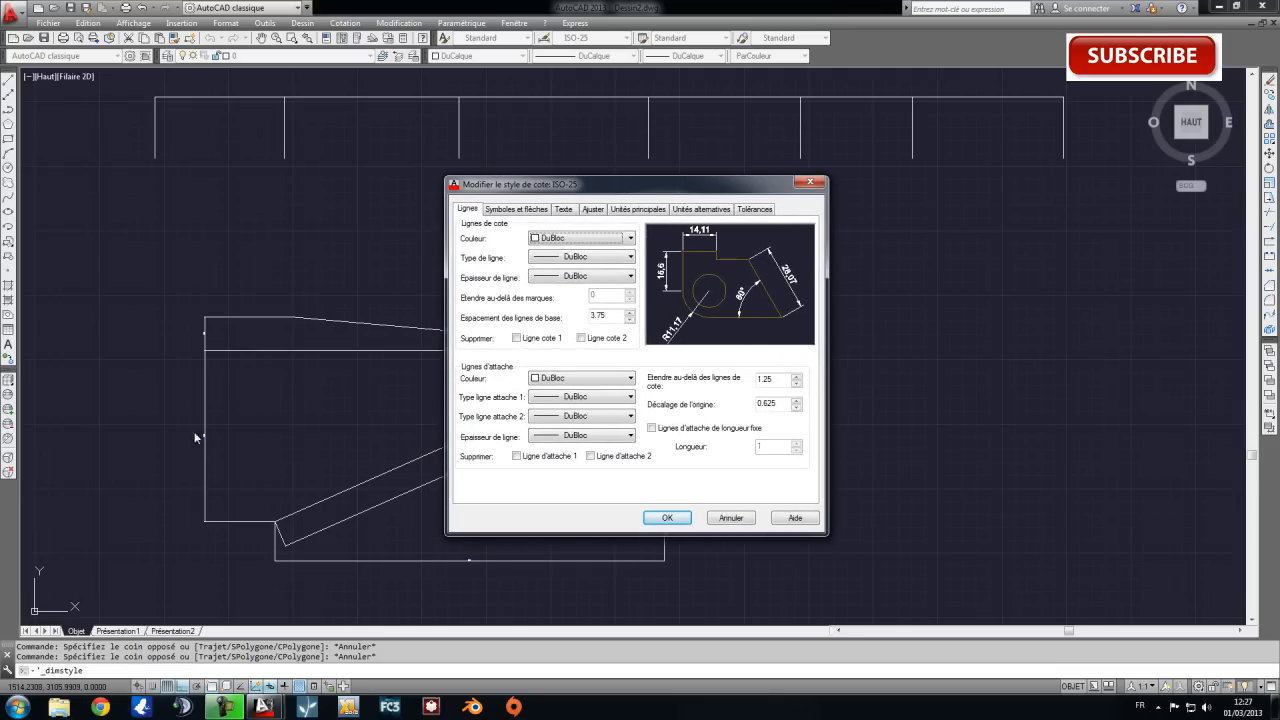
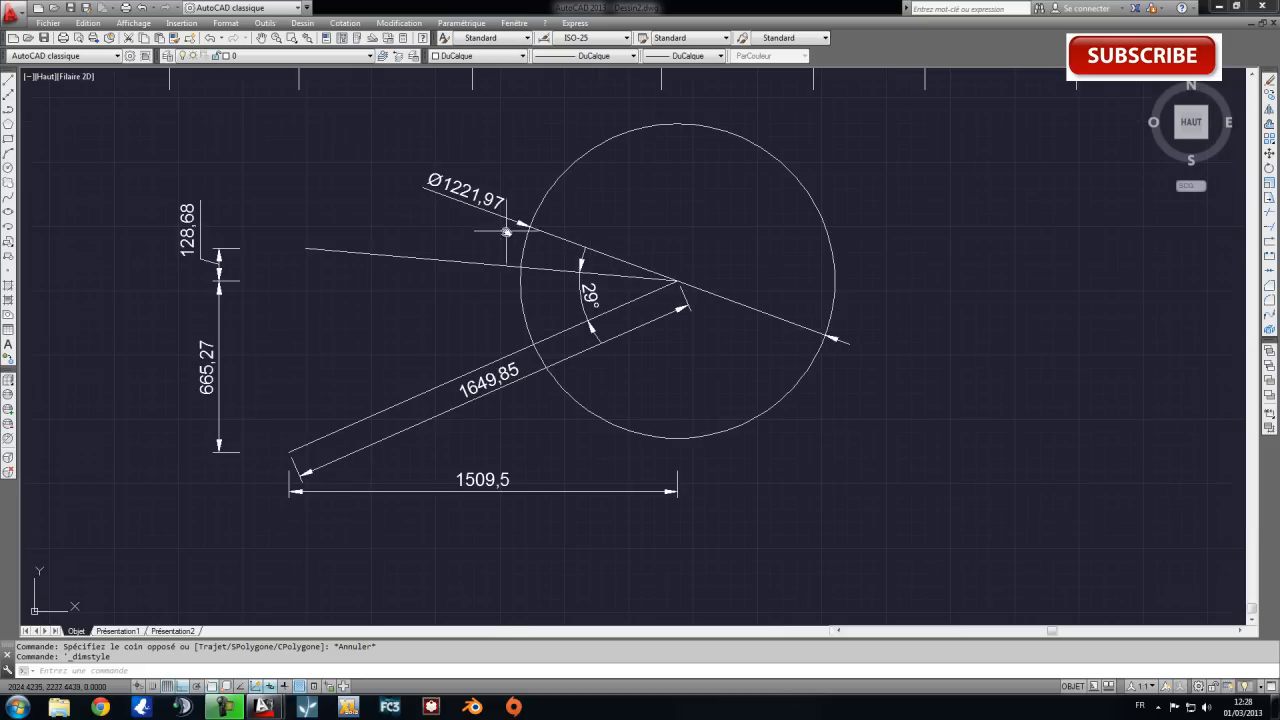
Set the linear dimension precision of the ISO-25 dimension style's primary units to 0 decimals and close the style manager.
middle_drag(576, 306, 588, 272)
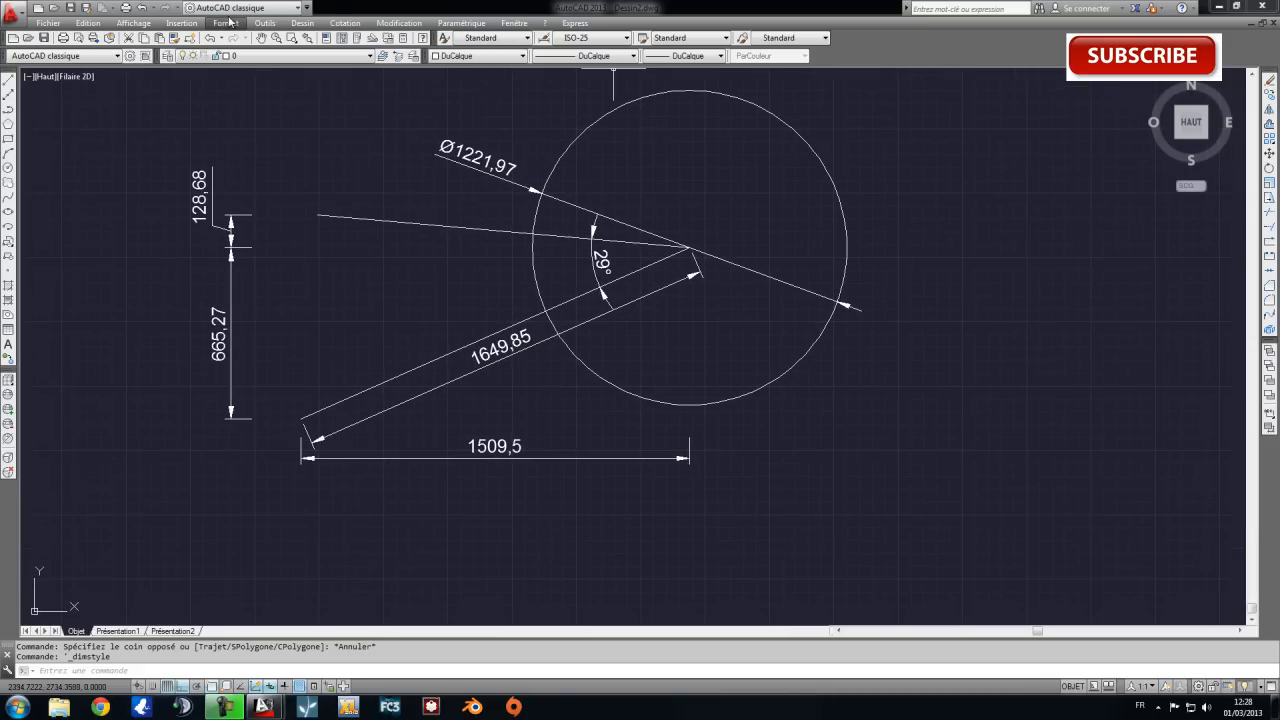
click(336, 21)
click(368, 370)
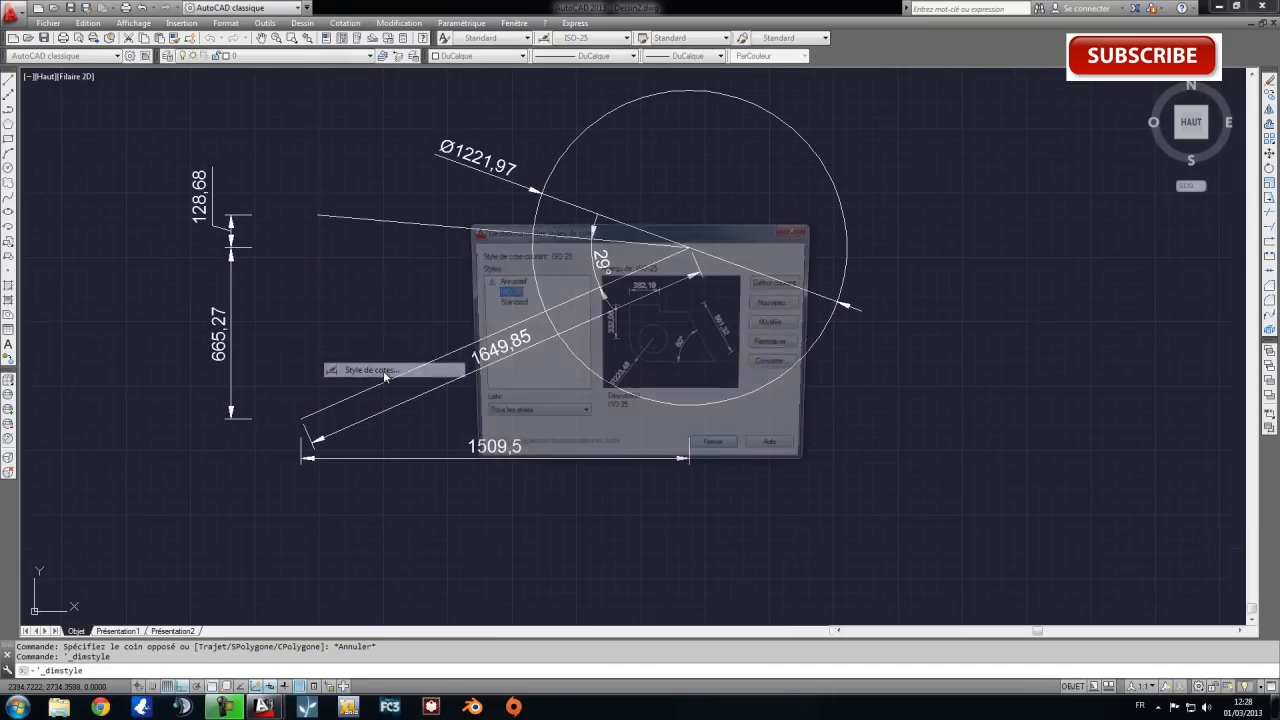
click(770, 328)
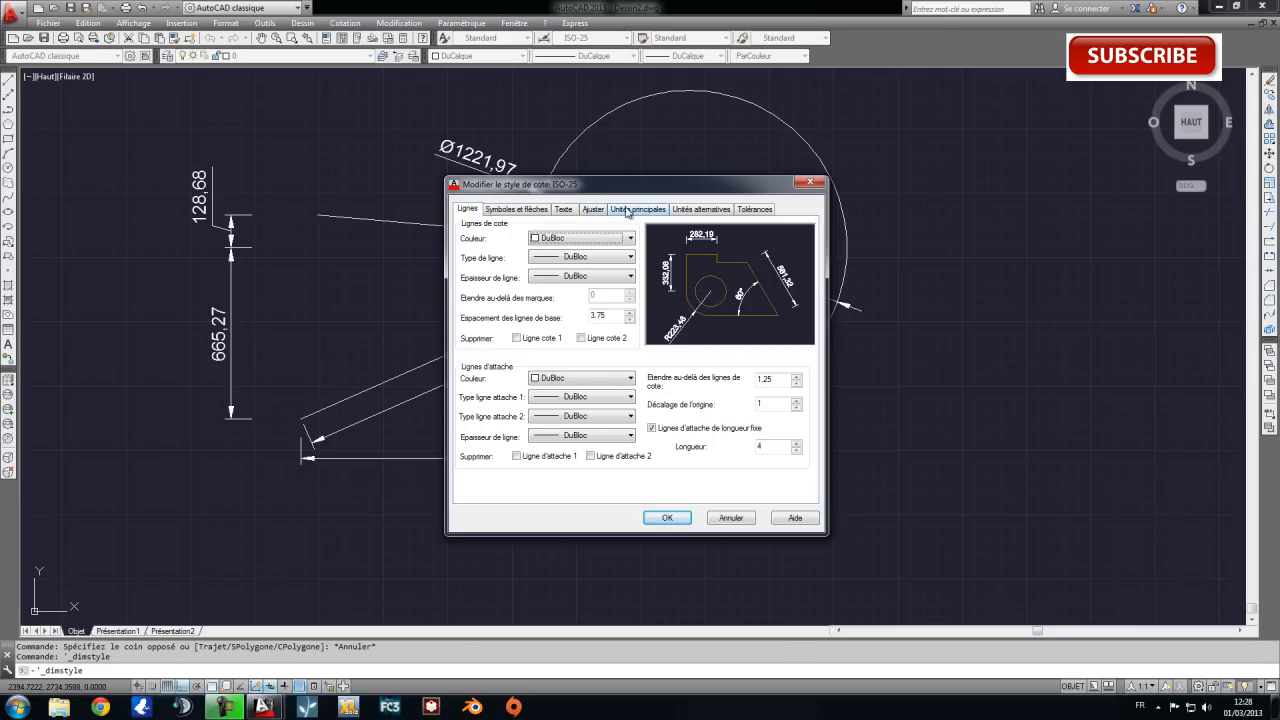
click(628, 209)
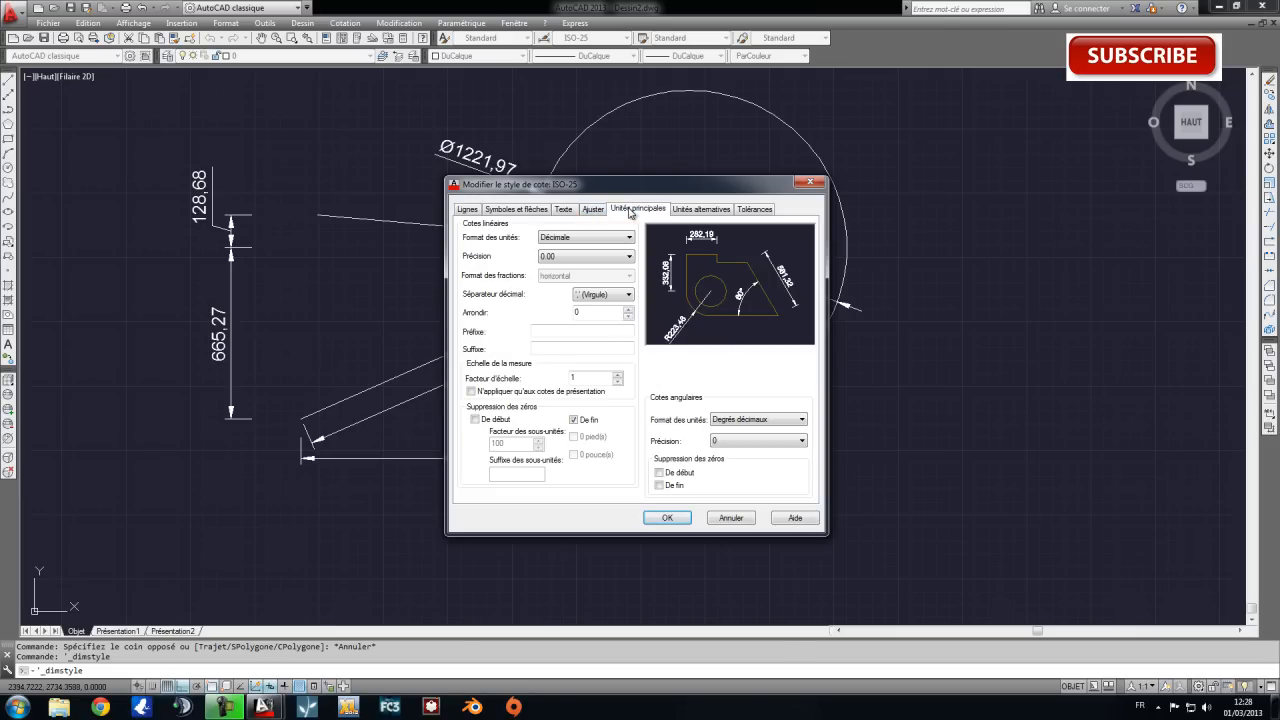
click(580, 257)
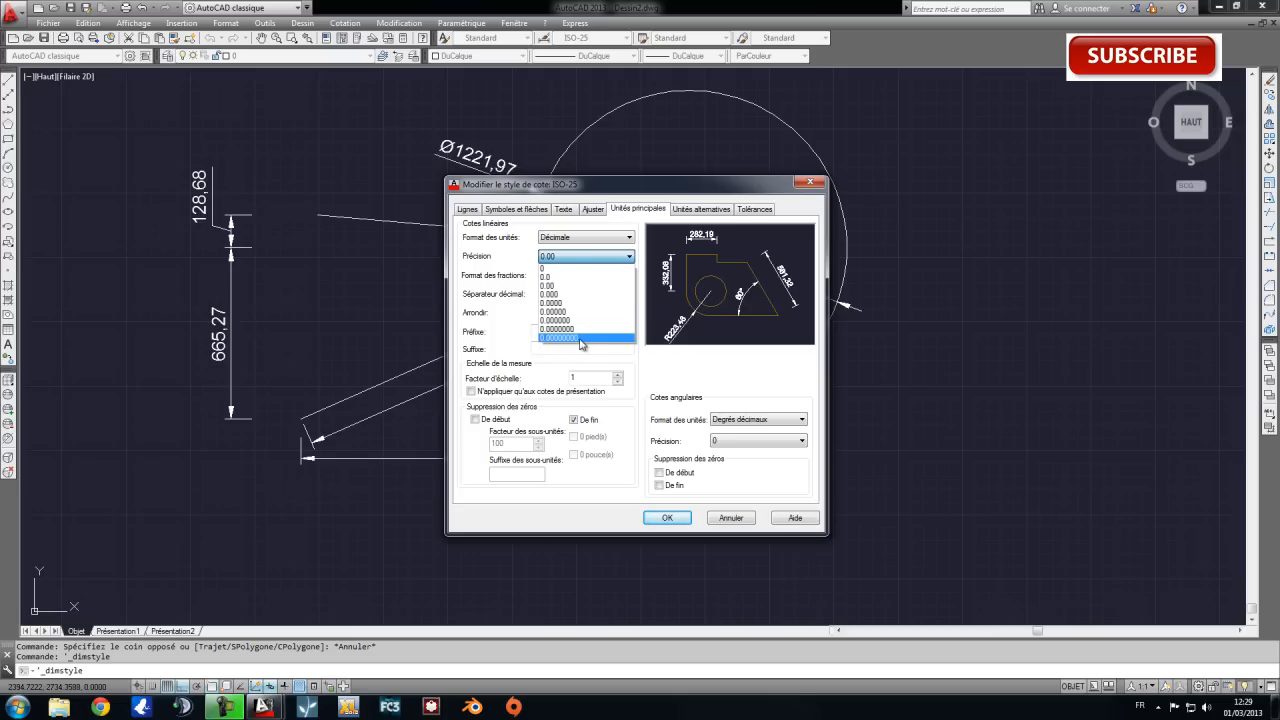
click(576, 269)
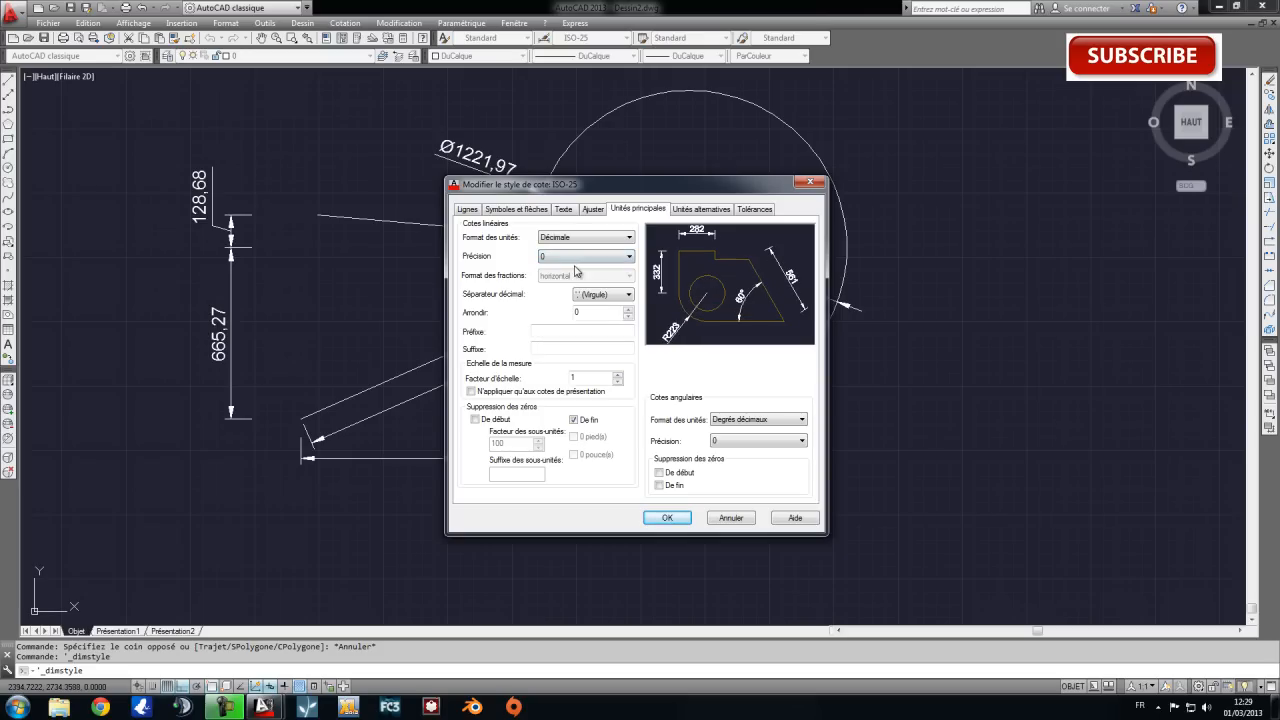
click(667, 517)
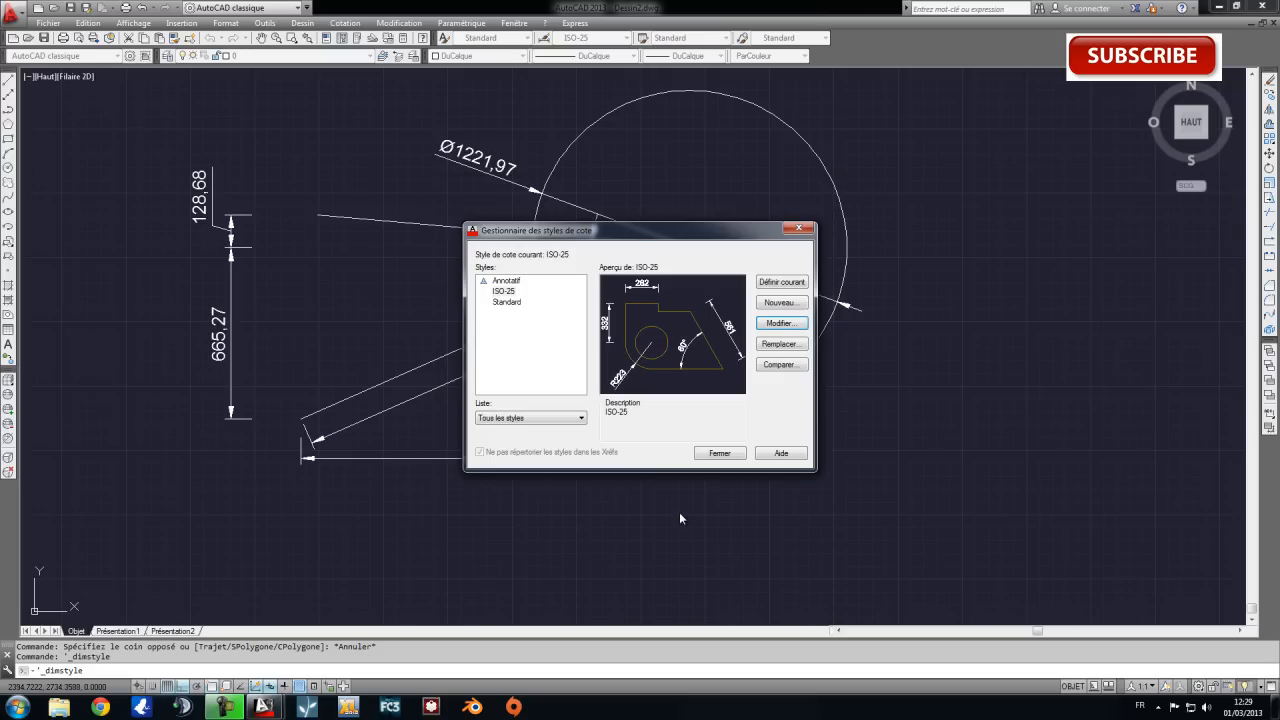
click(712, 457)
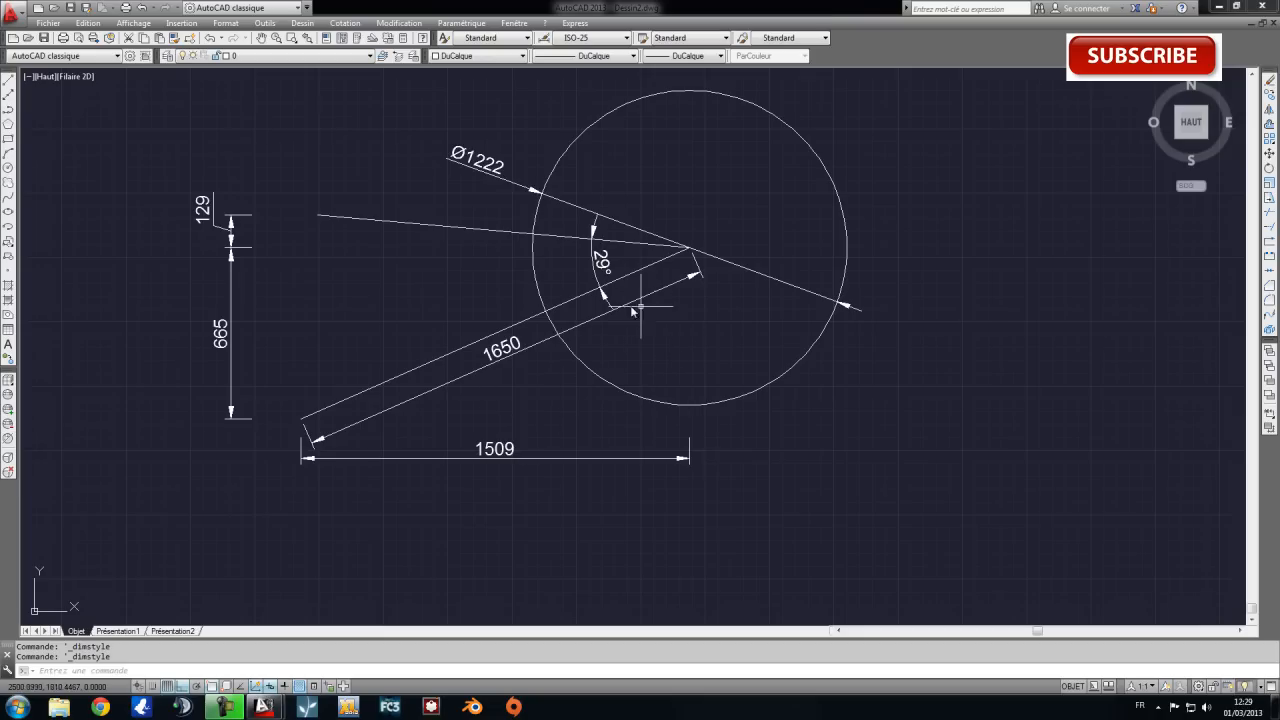
click(166, 179)
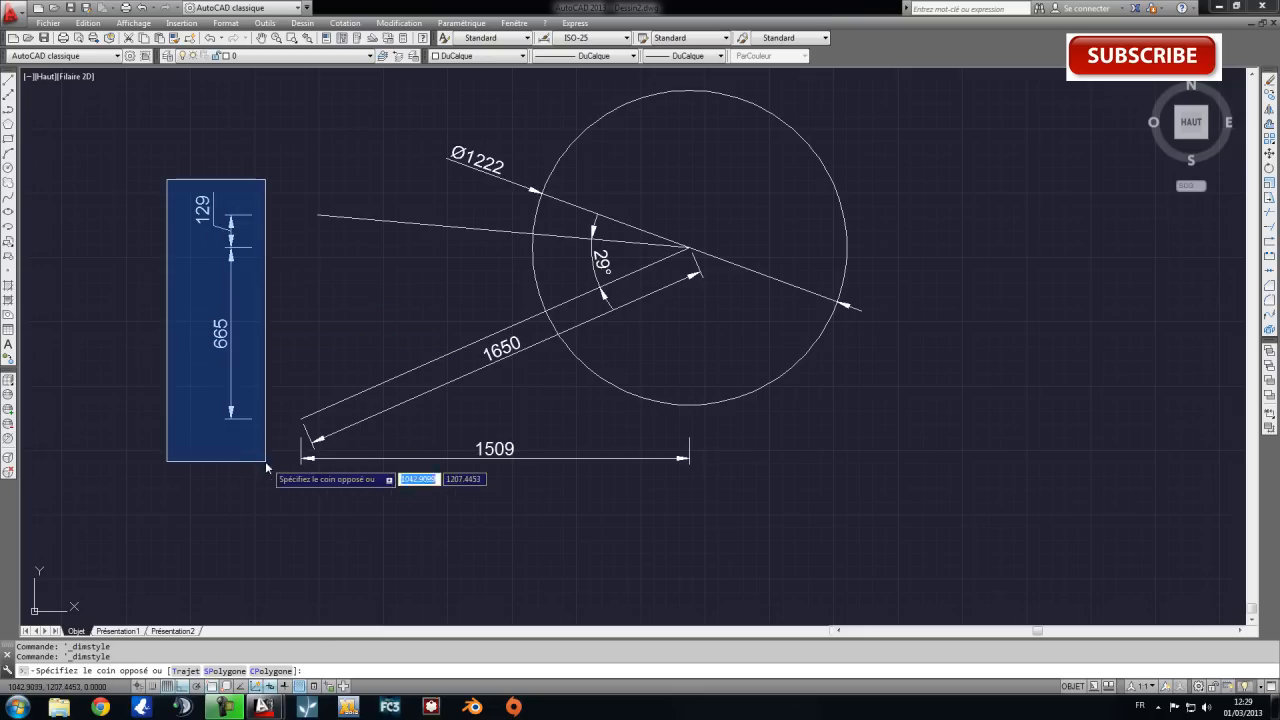
click(468, 424)
click(531, 485)
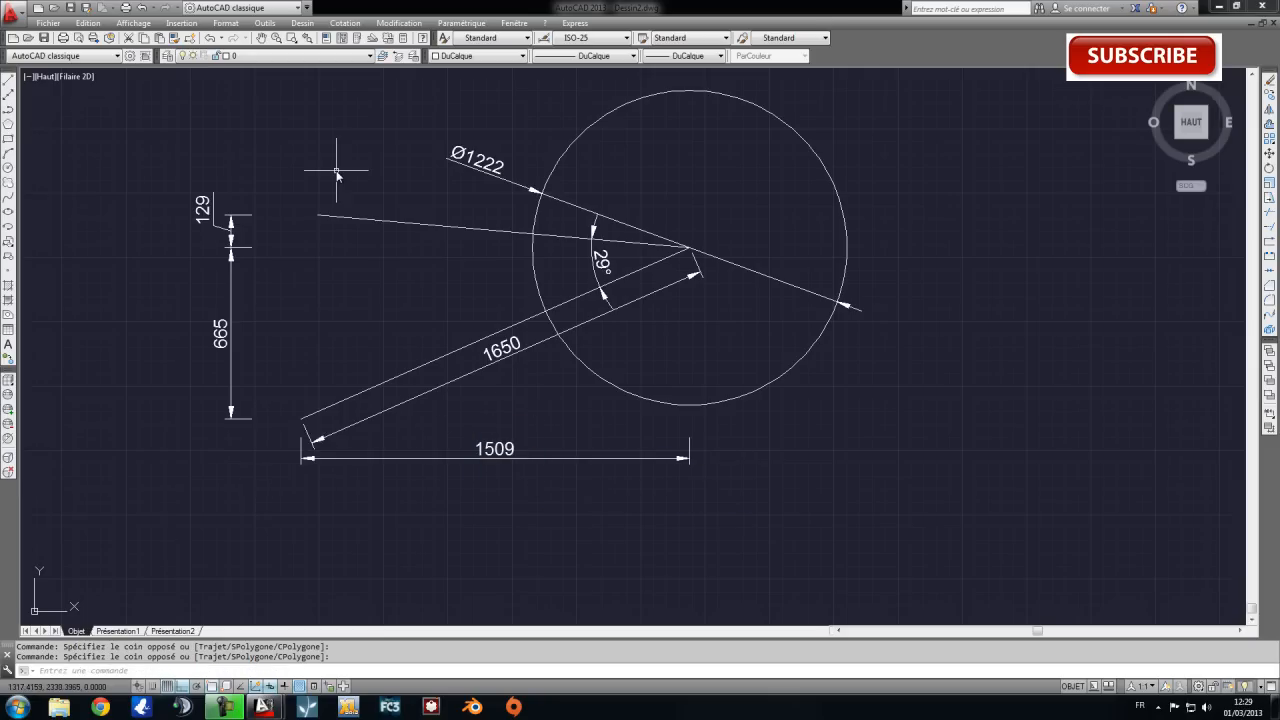
Set the font of the Standard text style to Kartika and apply the change.
click(224, 23)
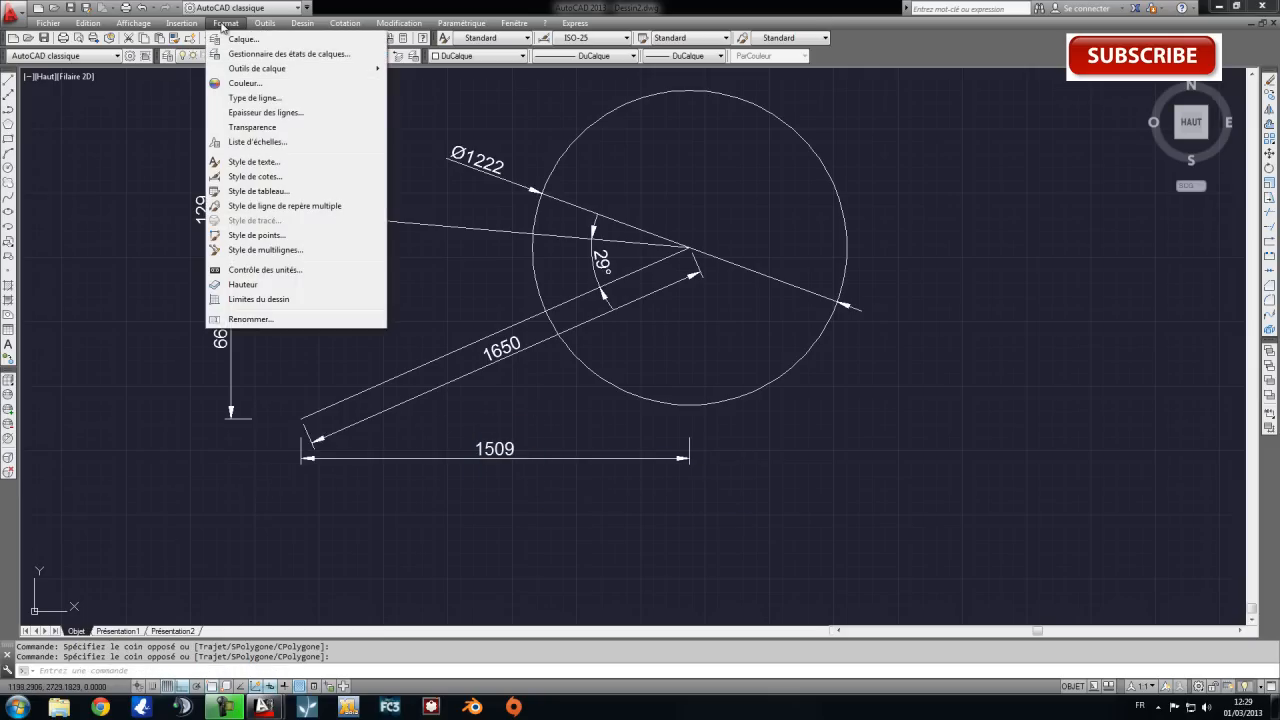
click(285, 163)
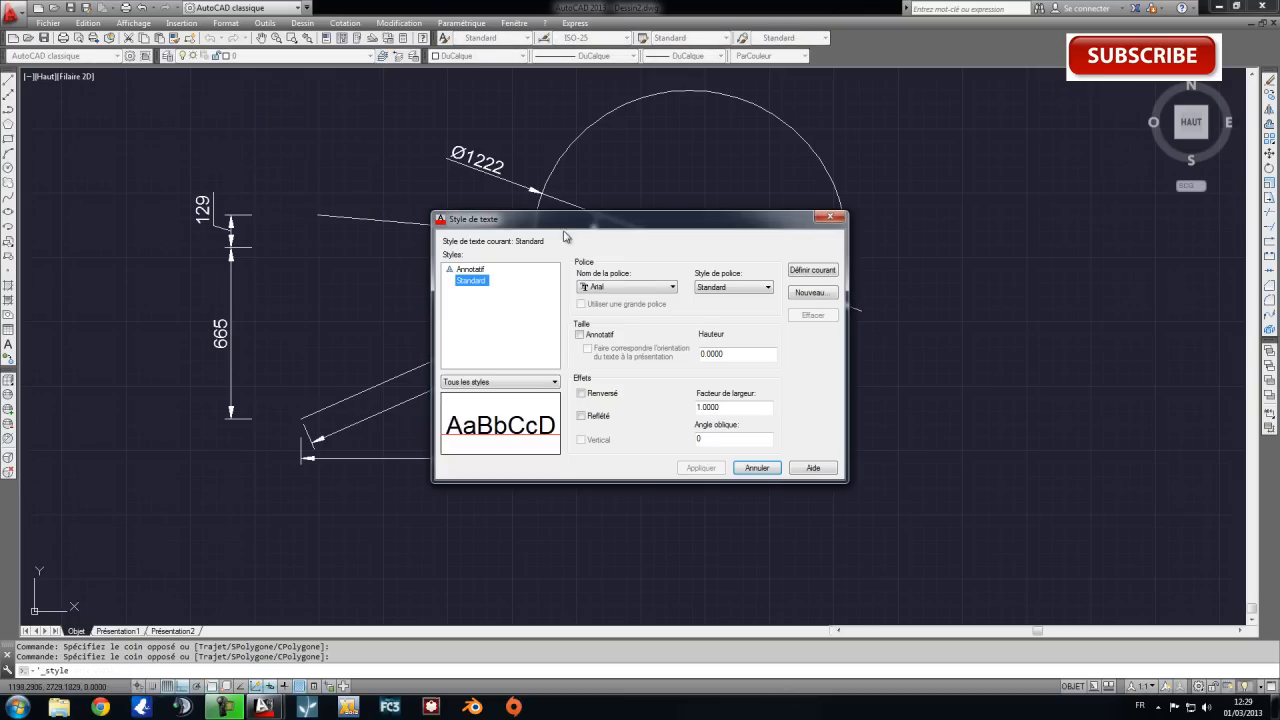
mouse_move(562, 221)
mouse_down()
mouse_move(781, 221)
mouse_move(785, 133)
mouse_up()
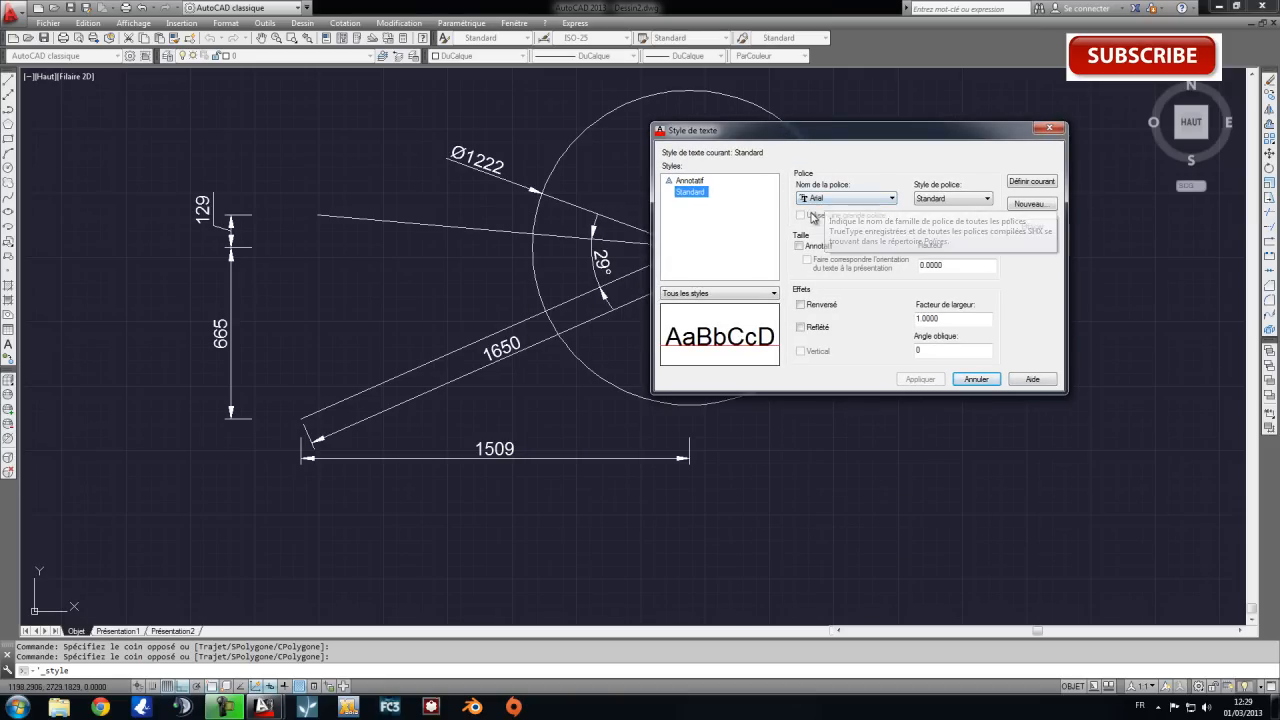
click(830, 205)
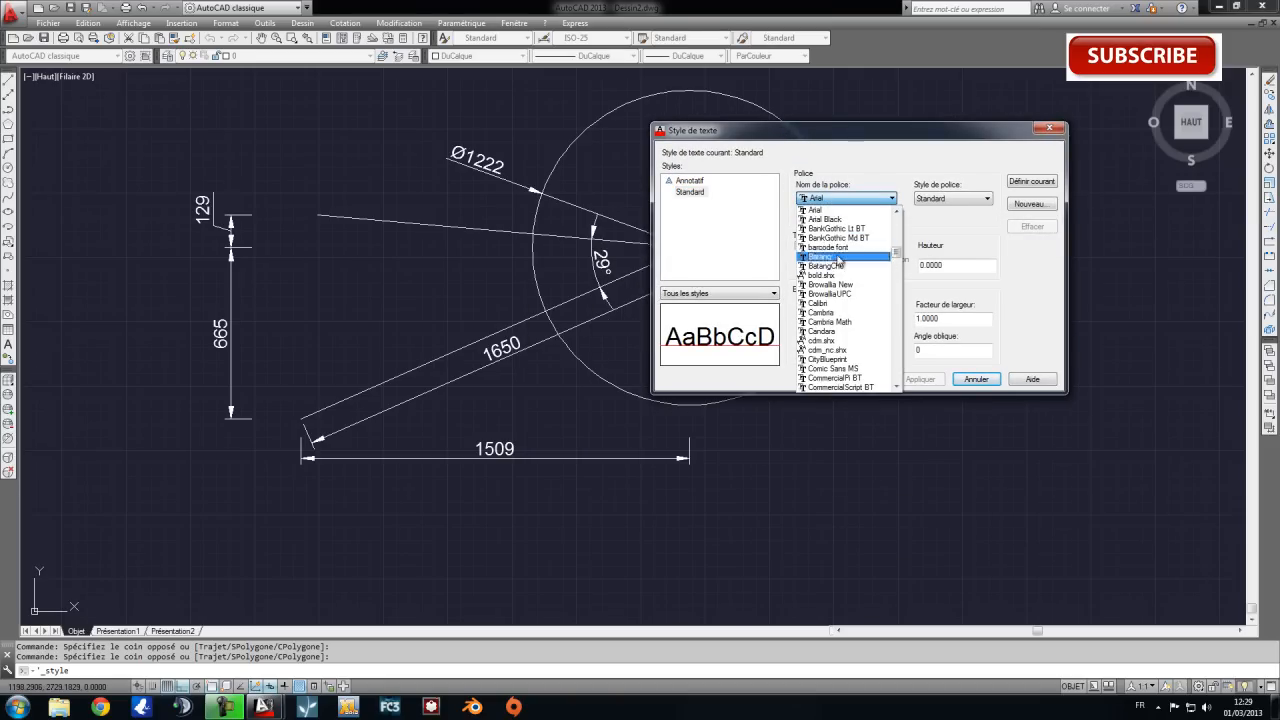
scroll(836, 318, down, 5)
scroll(838, 312, down, 10)
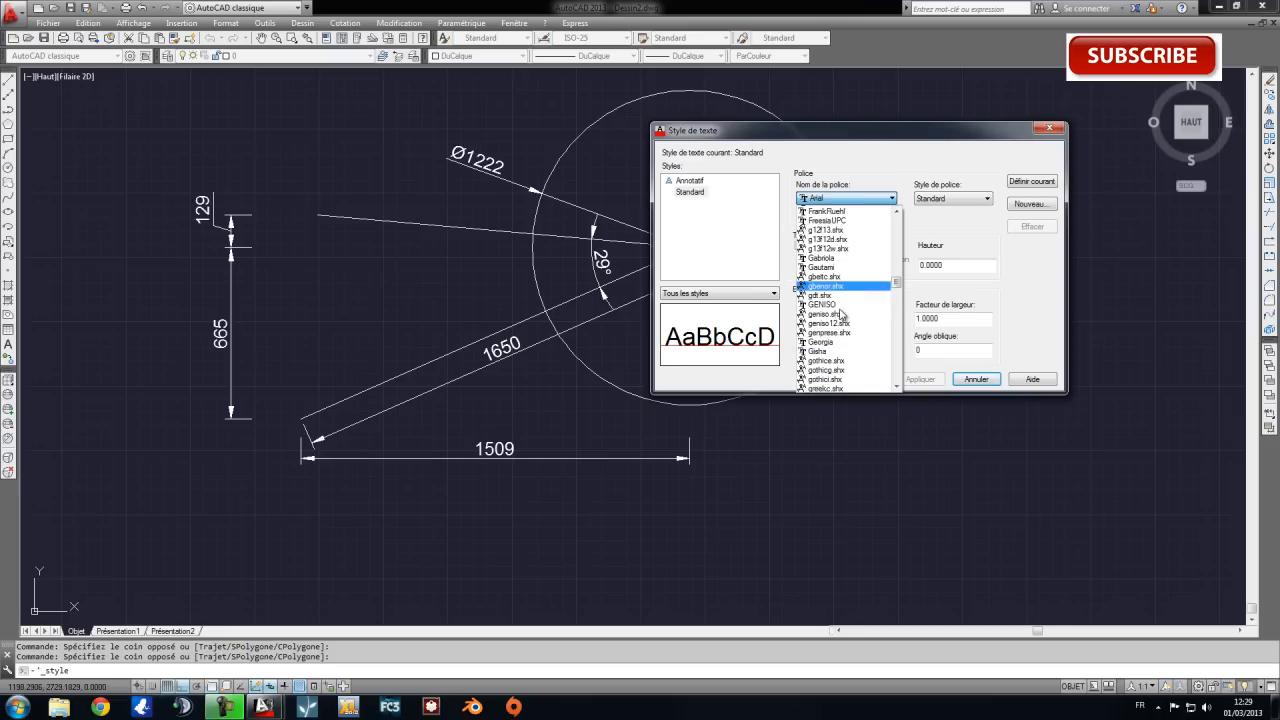
scroll(842, 305, down, 10)
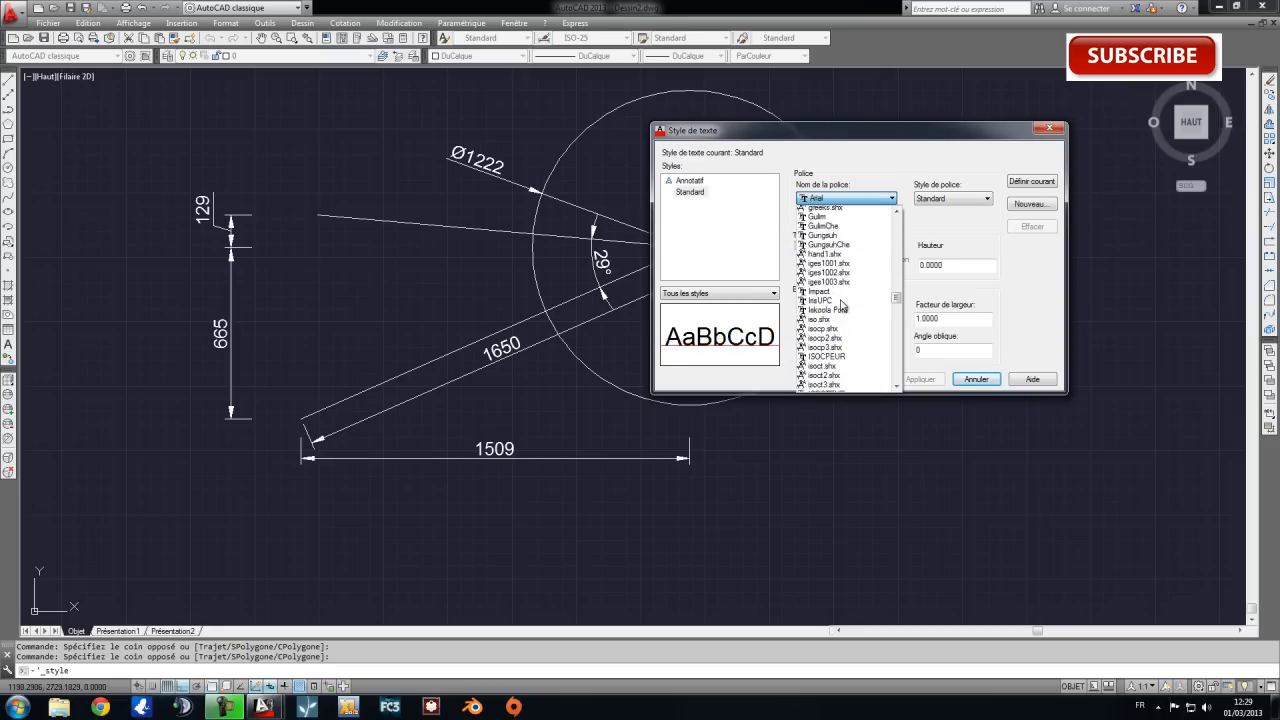
scroll(842, 348, down, 10)
scroll(838, 342, down, 2)
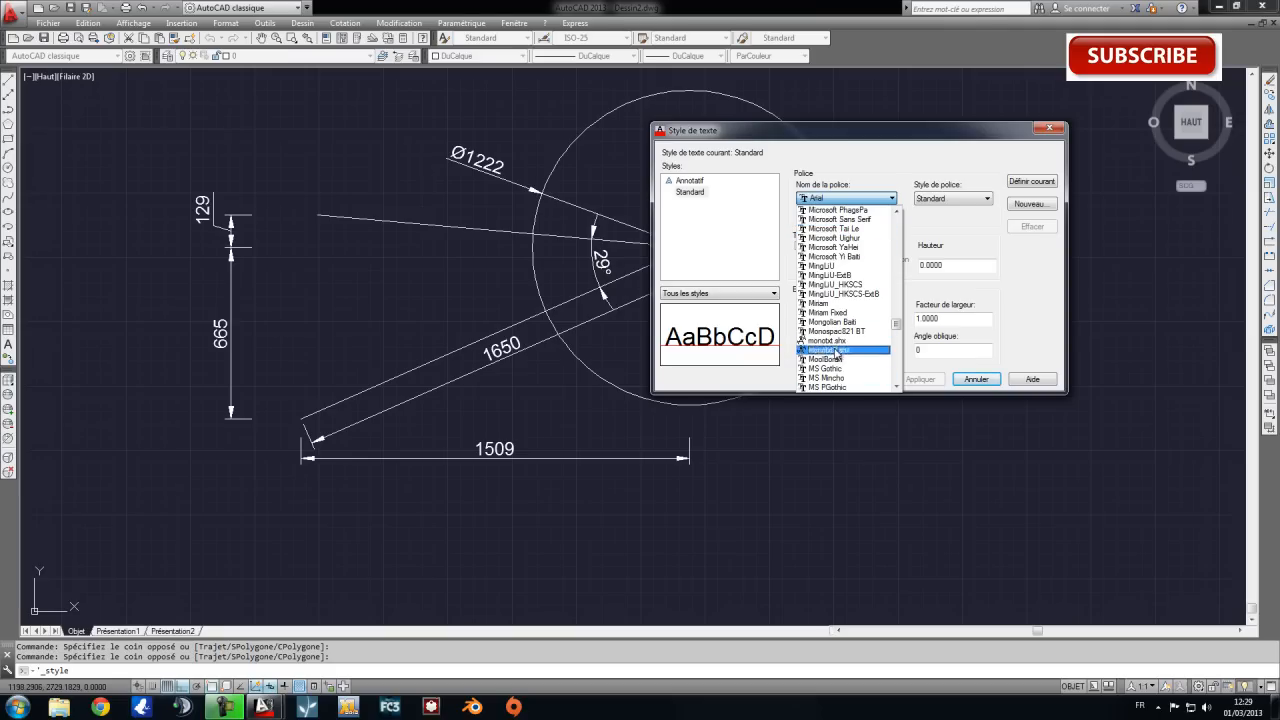
scroll(832, 285, up, 8)
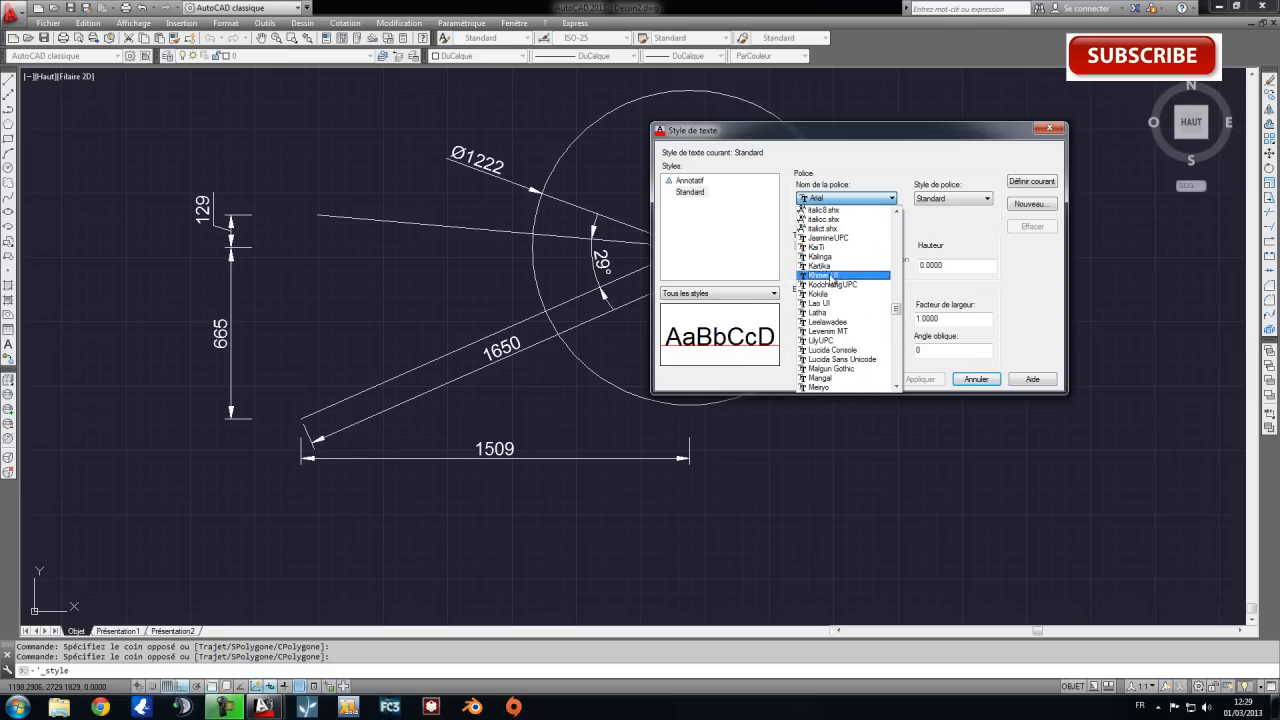
click(830, 266)
click(920, 380)
click(975, 379)
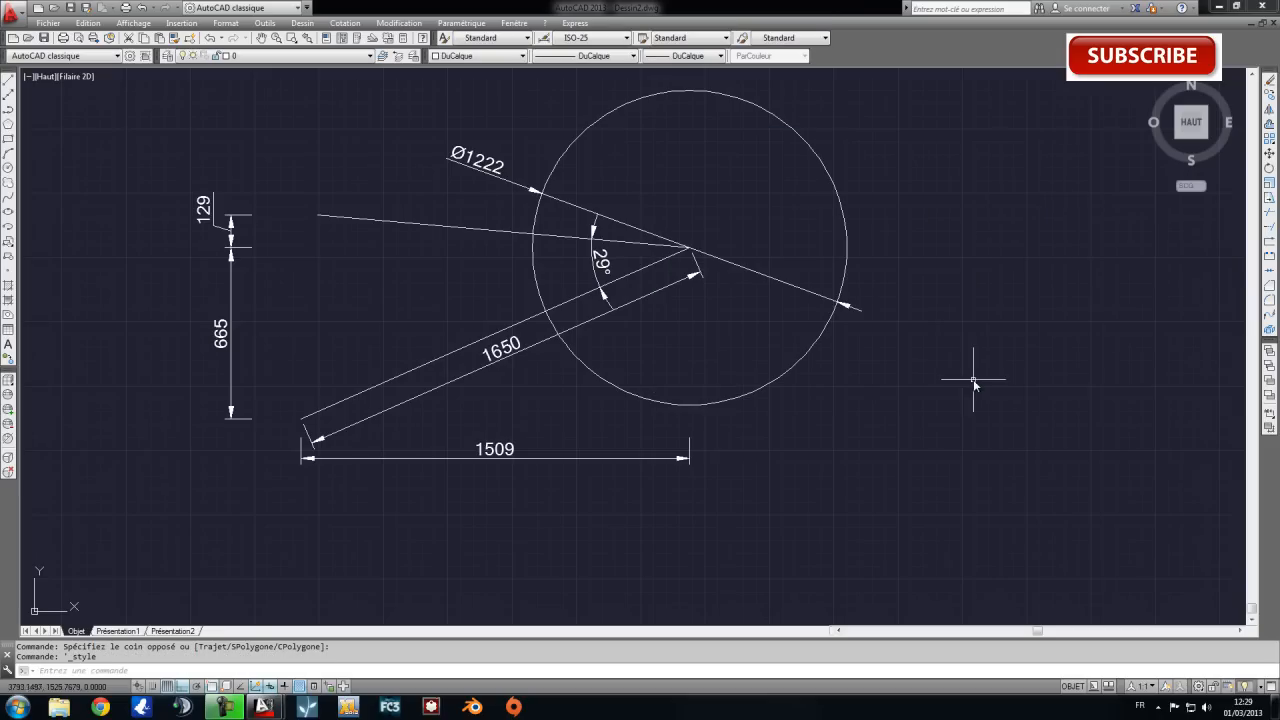
Change the Standard text style's font to GENISO, apply it and close the text style settings.
click(302, 23)
mouse_move(204, 26)
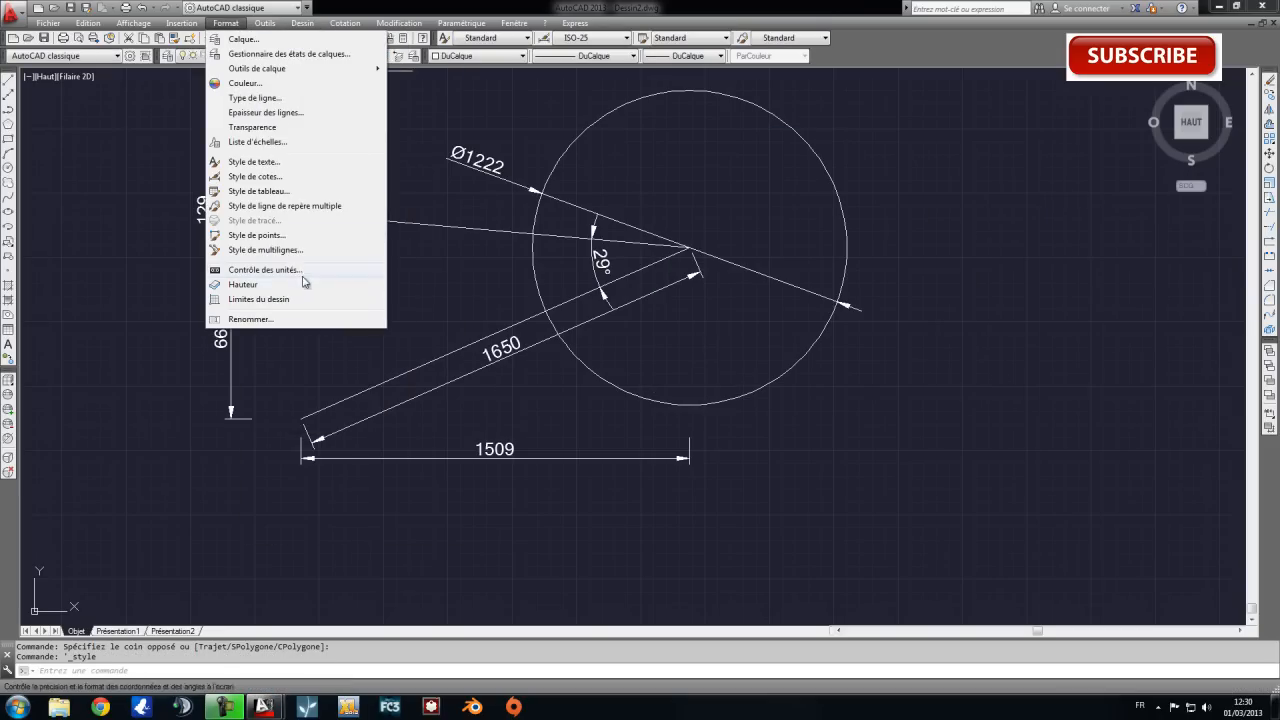
click(290, 163)
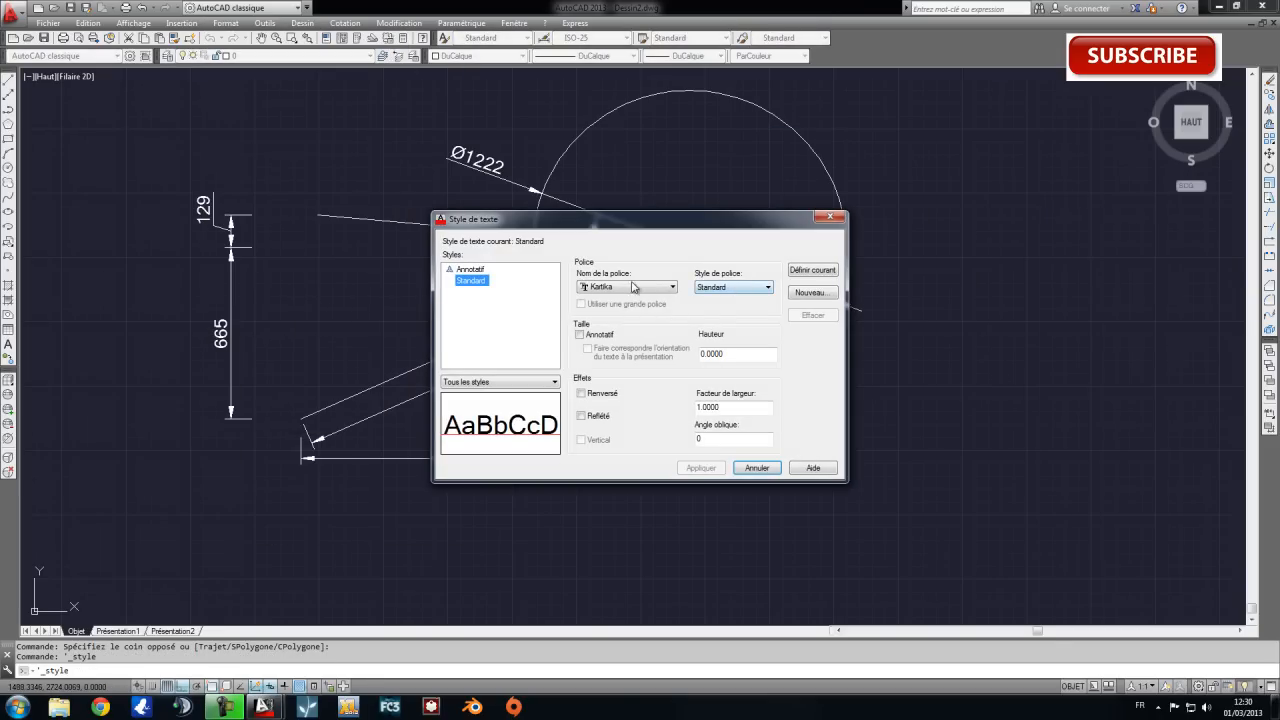
click(634, 287)
scroll(636, 354, down, 10)
scroll(636, 354, up, 4)
scroll(636, 354, up, 1)
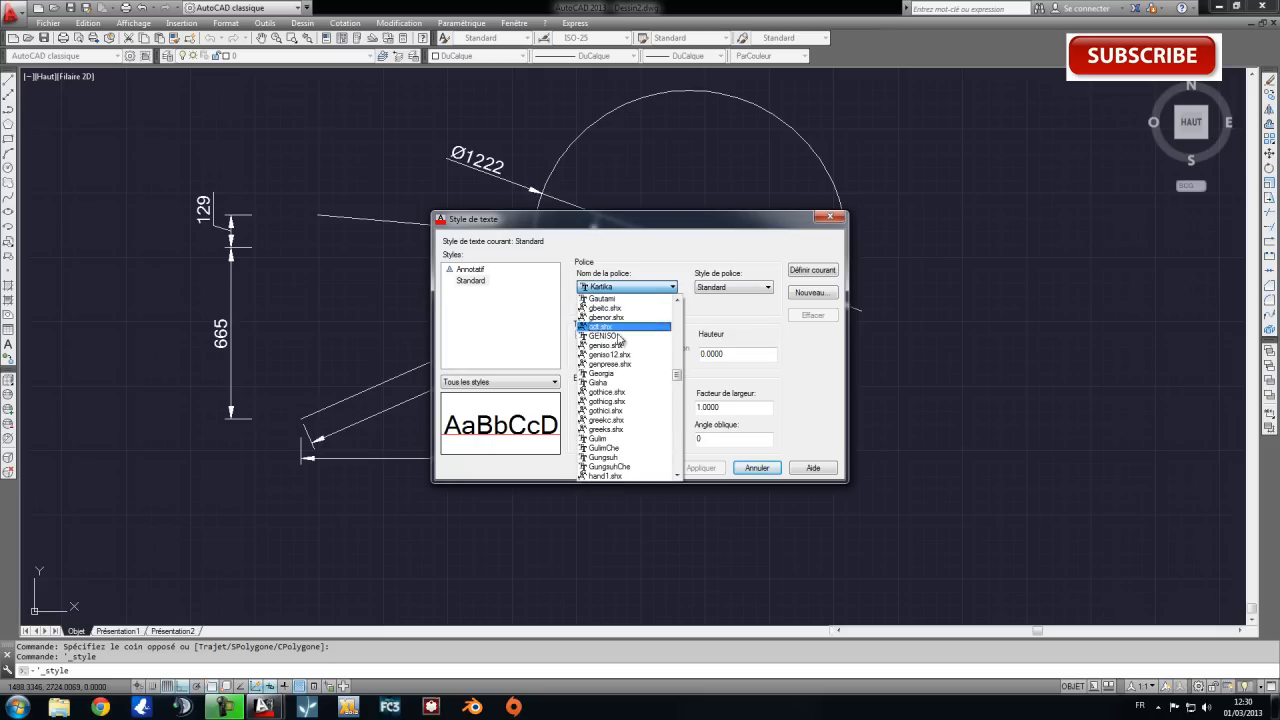
click(612, 336)
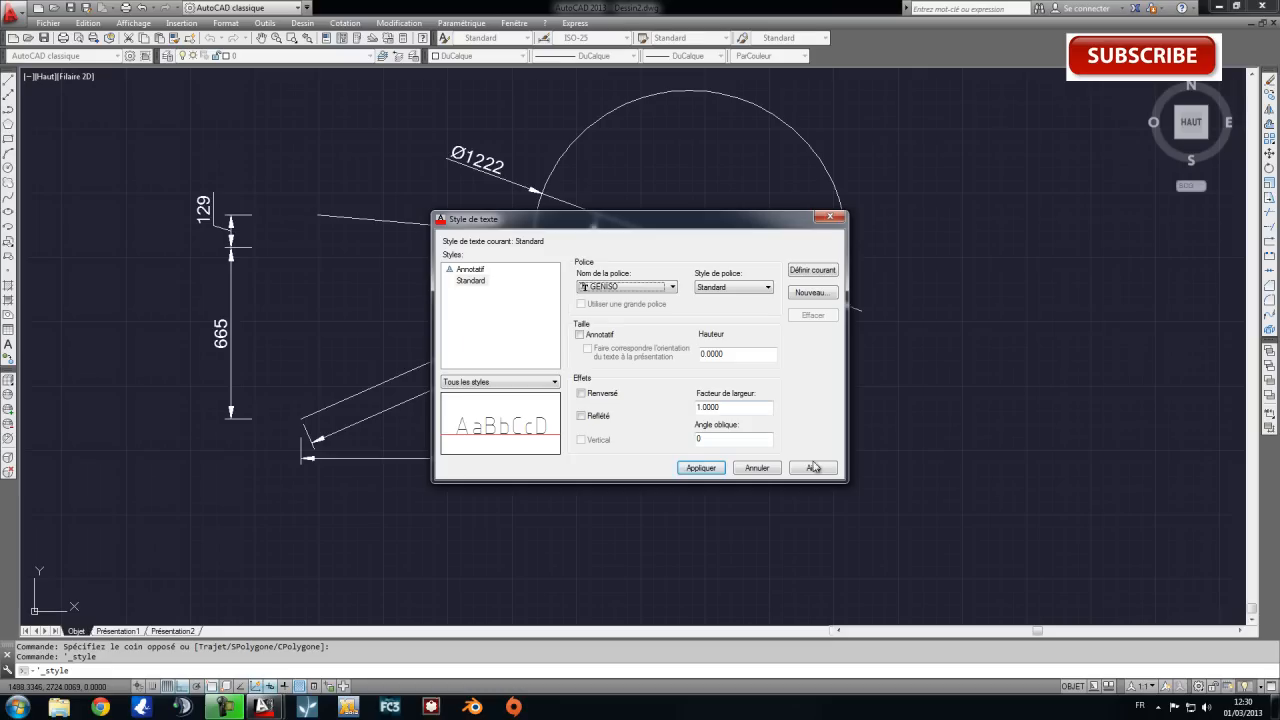
click(698, 469)
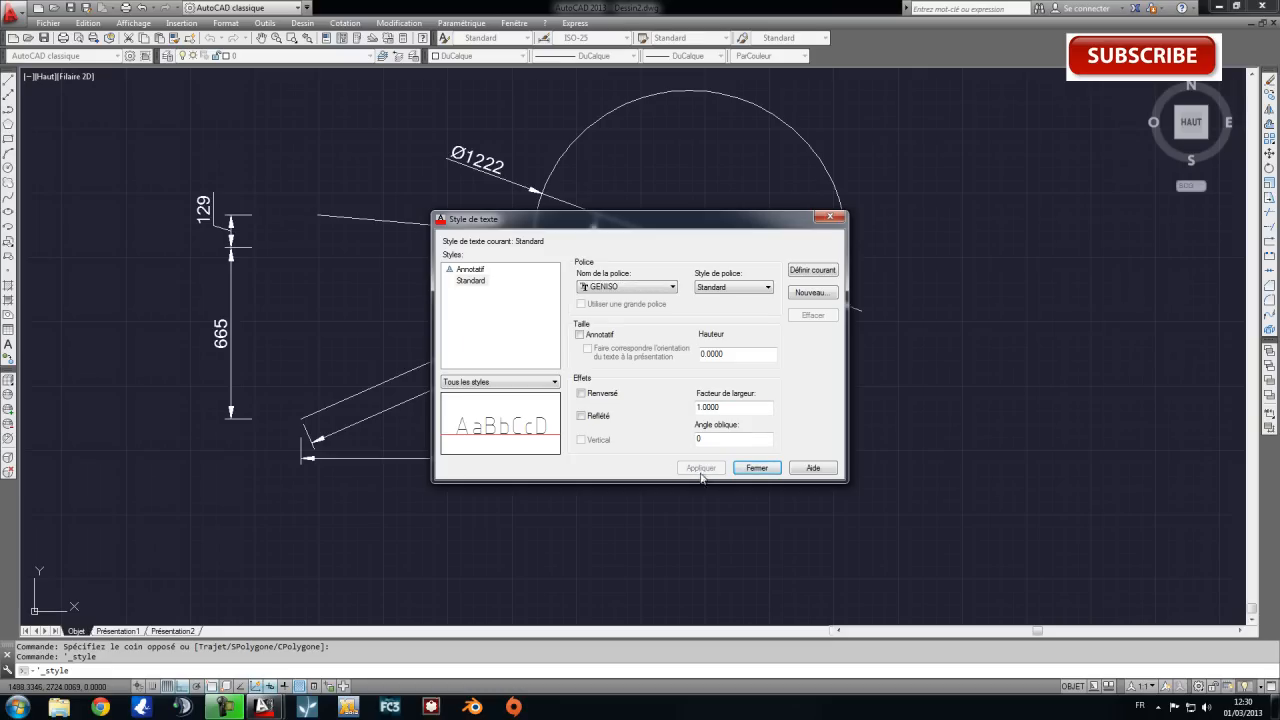
click(757, 468)
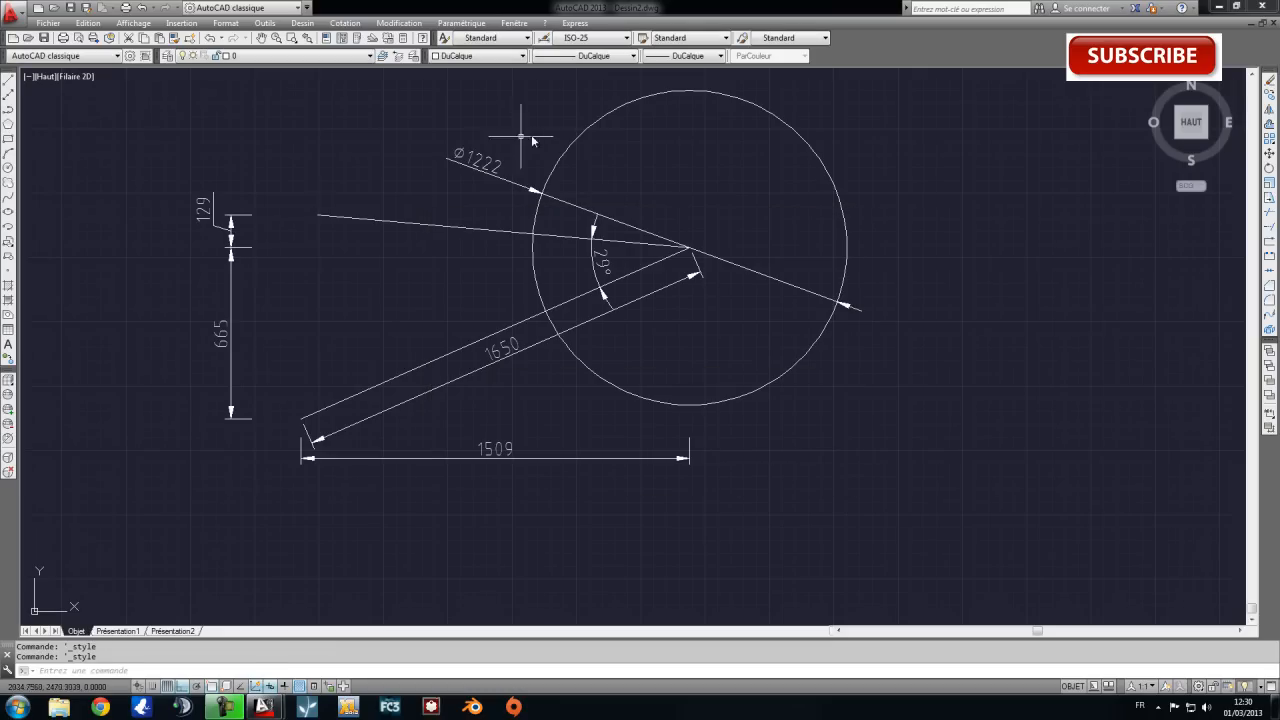
click(397, 124)
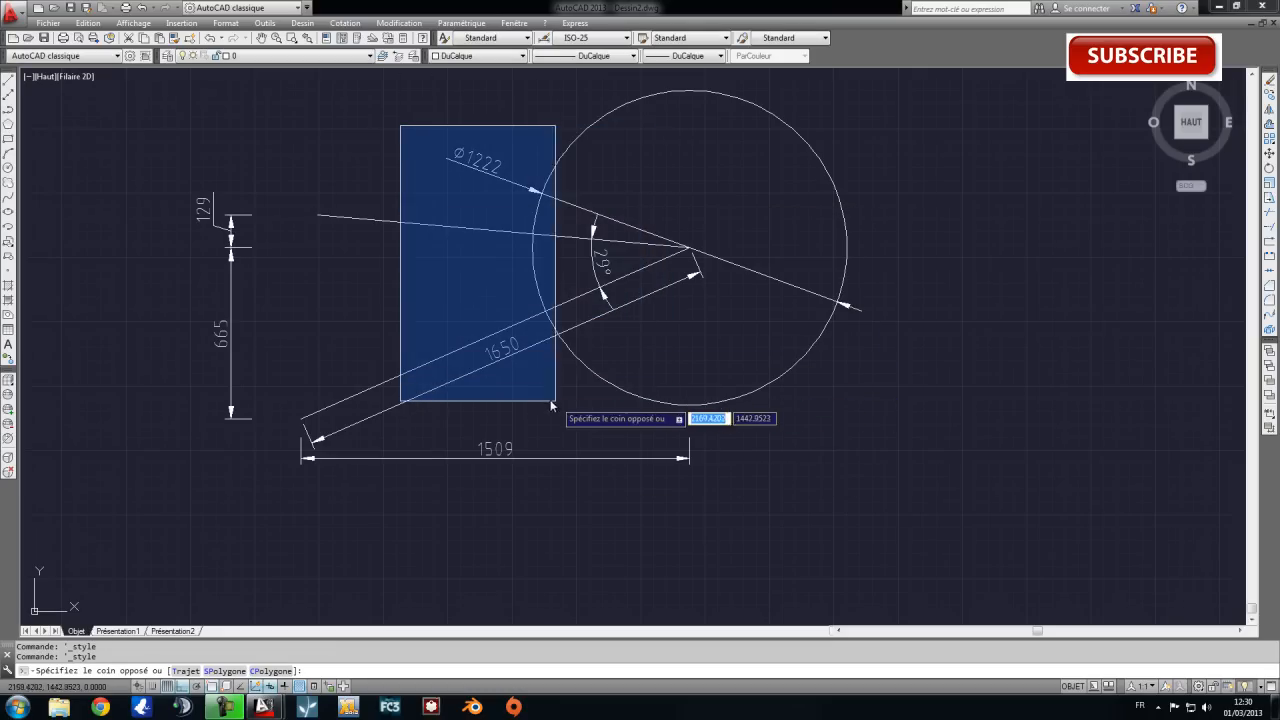
key(Escape)
click(163, 163)
key(Escape)
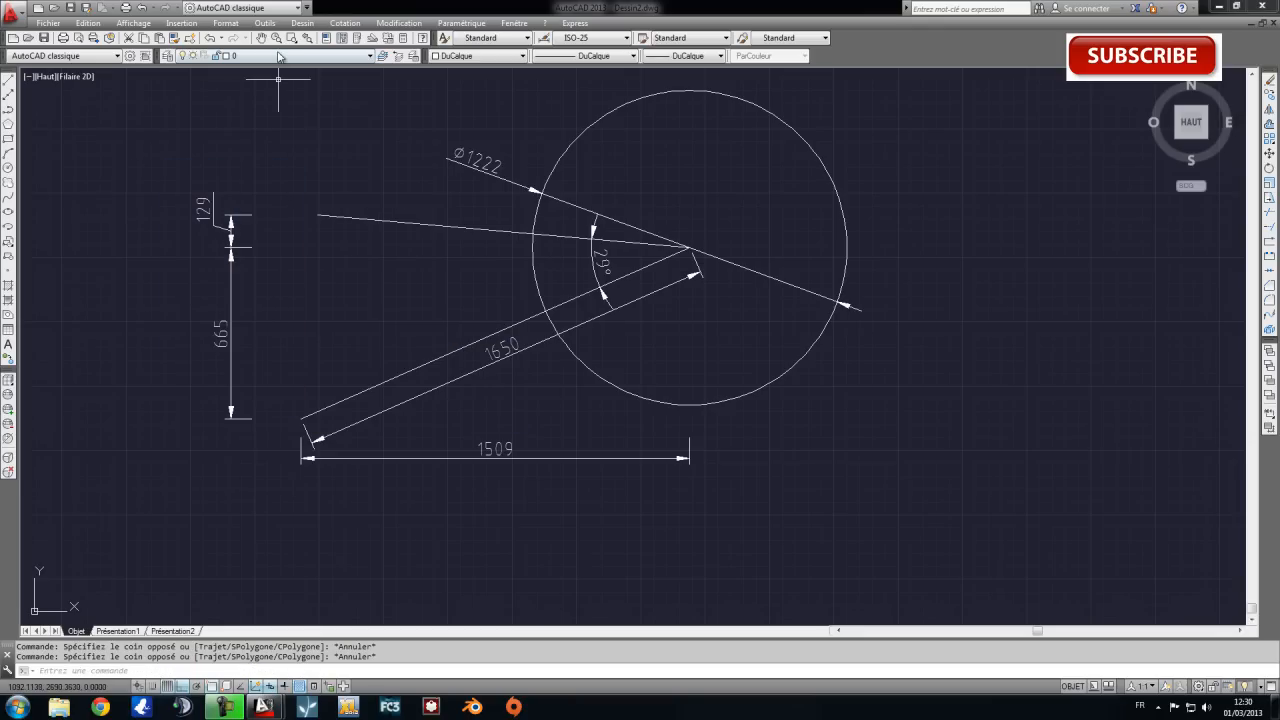
Review the font style, annotative and height settings of the Standard text style.
click(227, 23)
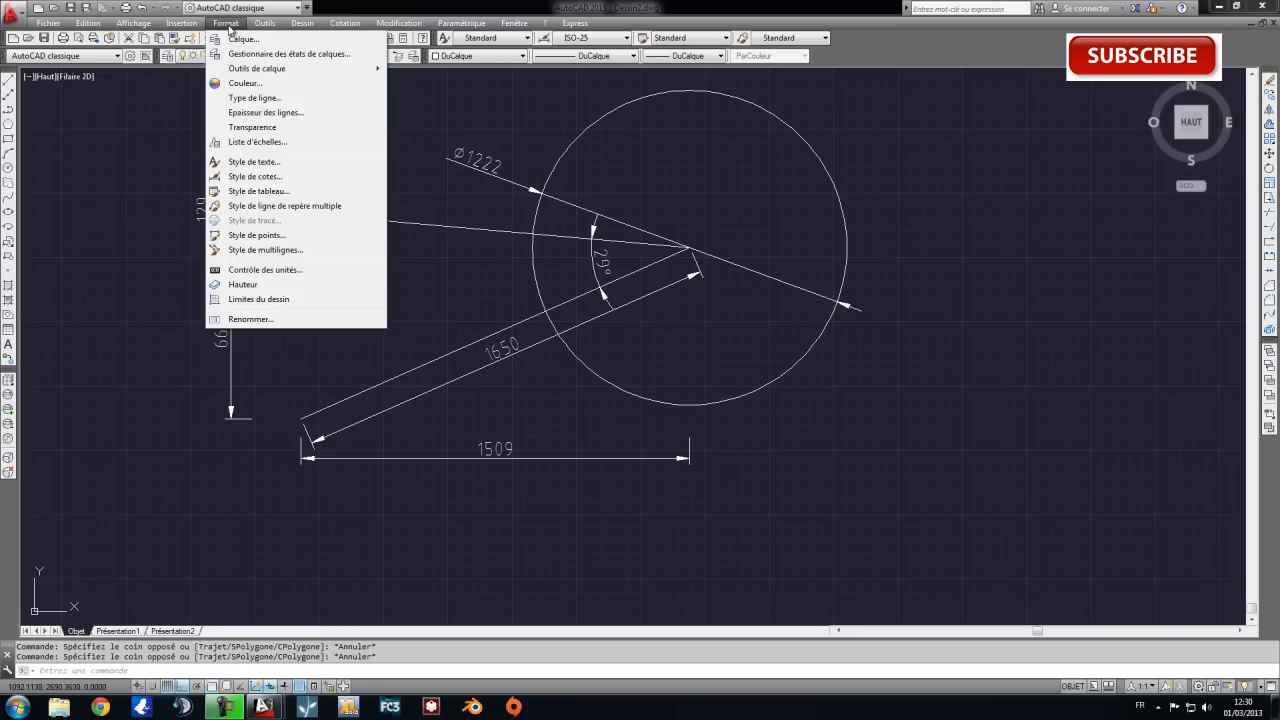
click(298, 163)
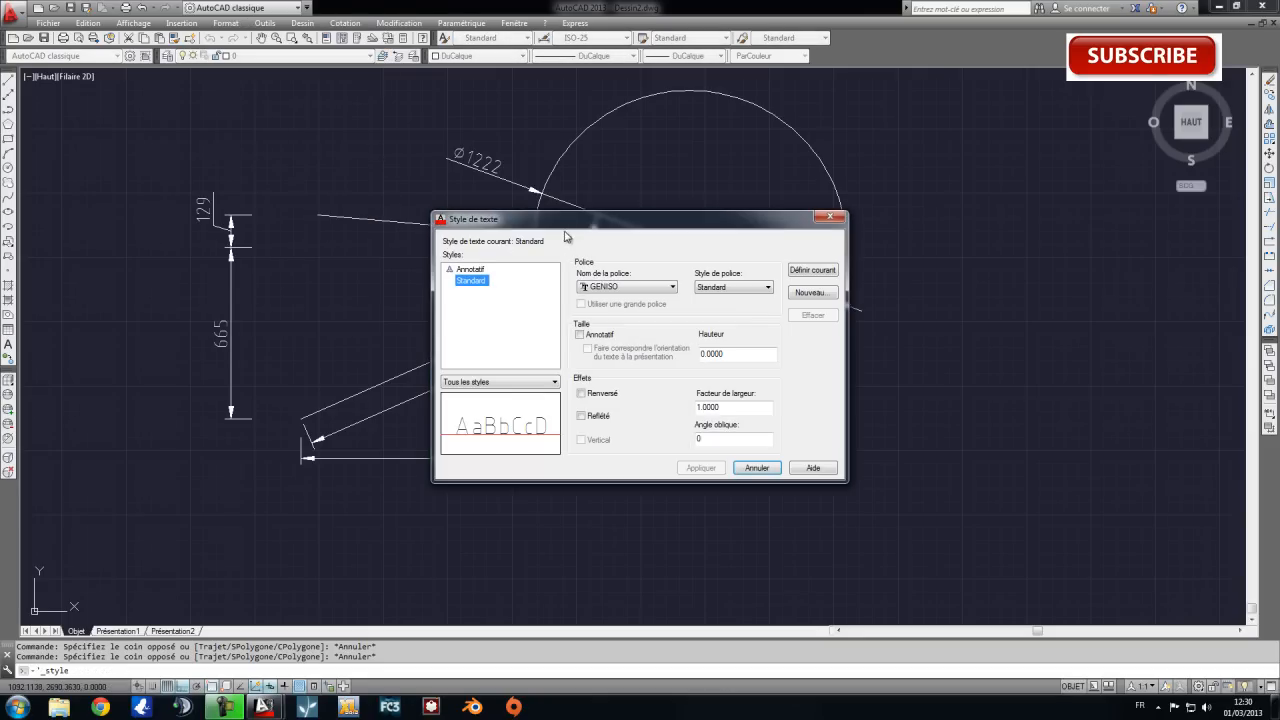
drag(685, 220, 819, 138)
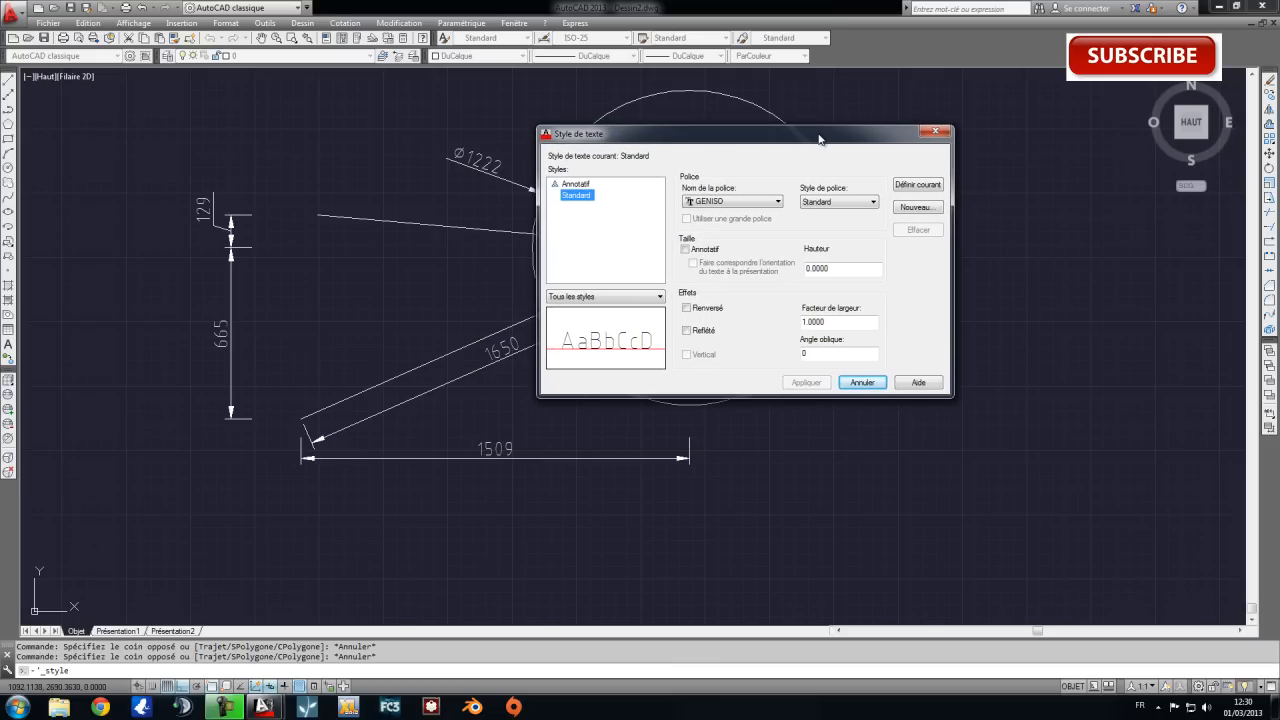
click(842, 208)
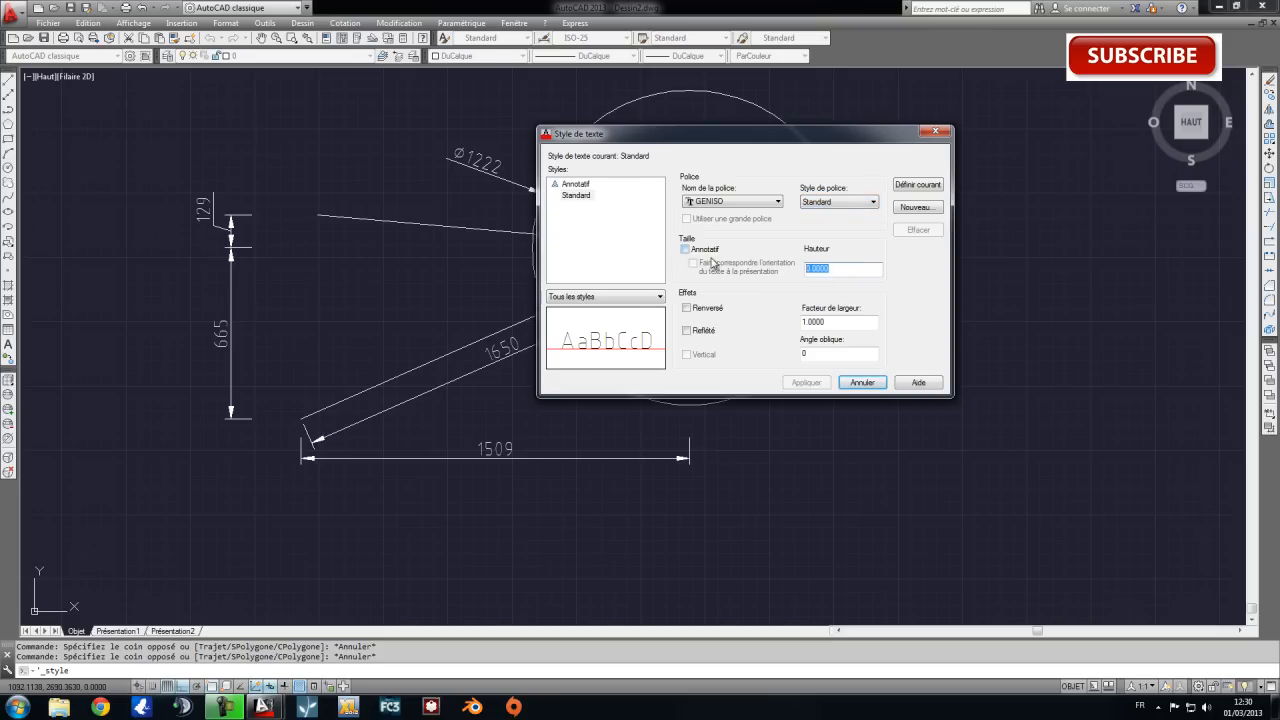
key(Escape)
click(226, 22)
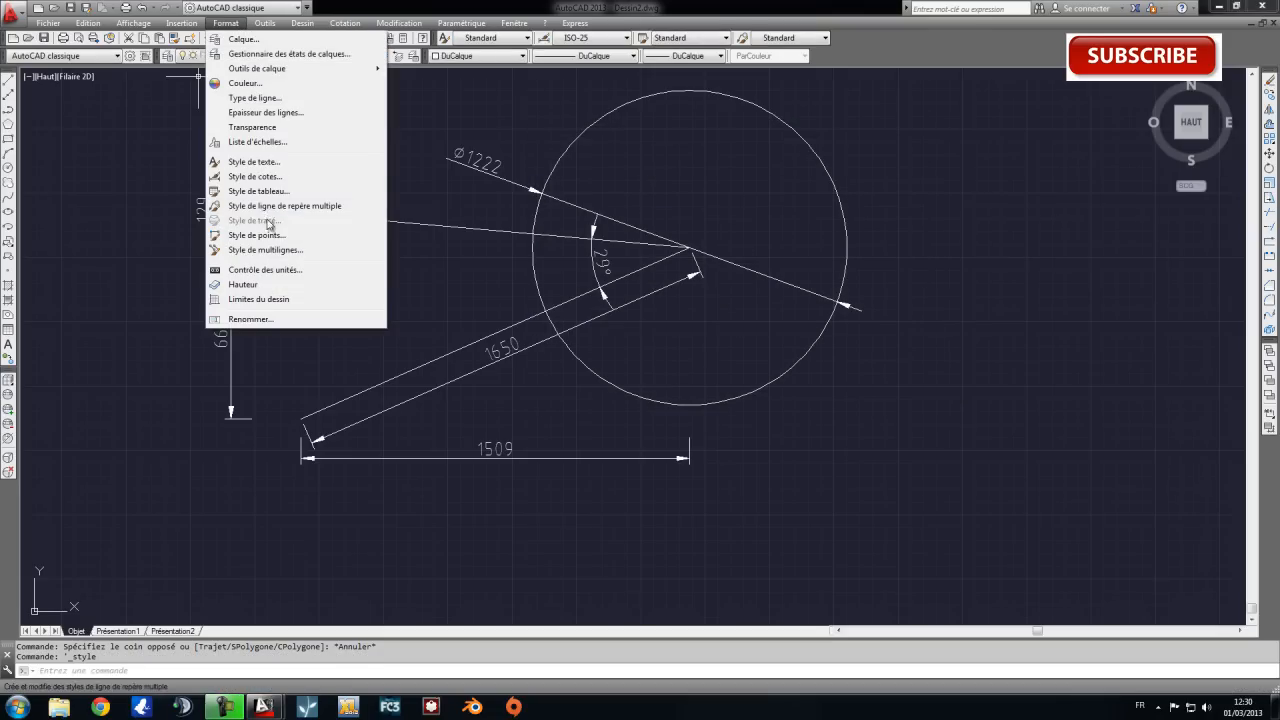
click(254, 162)
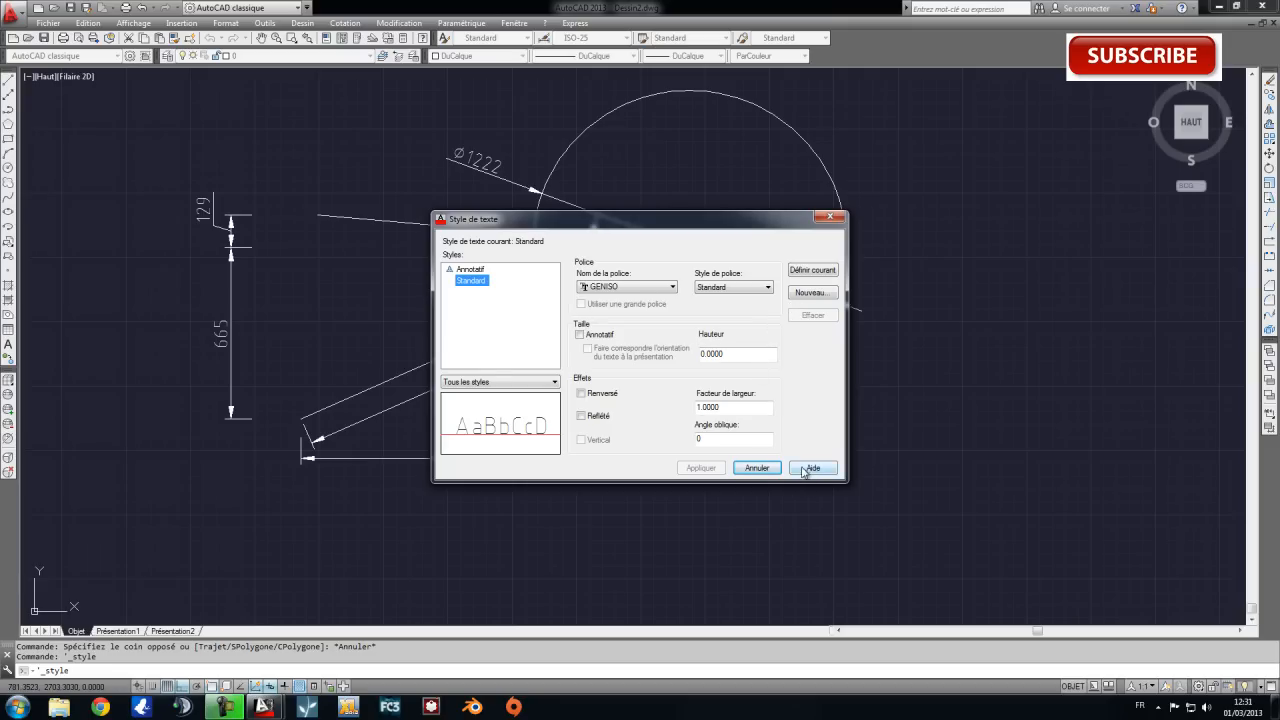
click(755, 468)
scroll(712, 326, down, 5)
scroll(879, 233, up, 3)
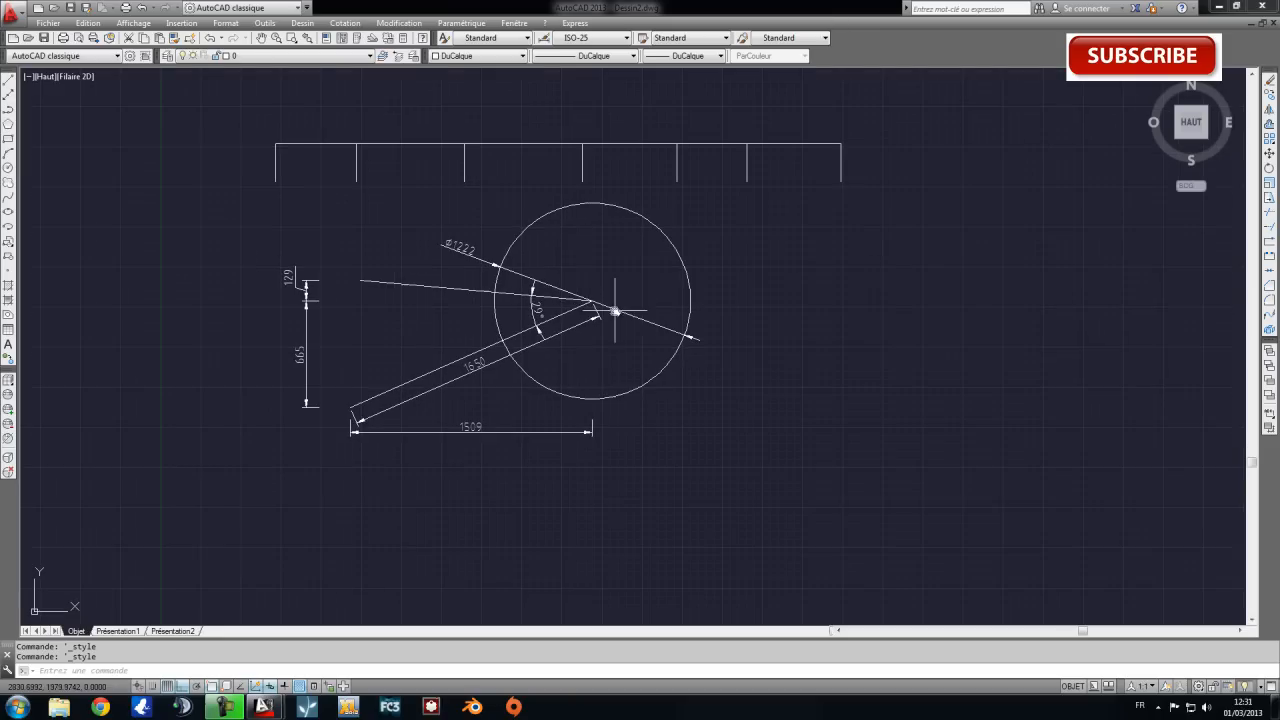
middle_drag(740, 294, 750, 349)
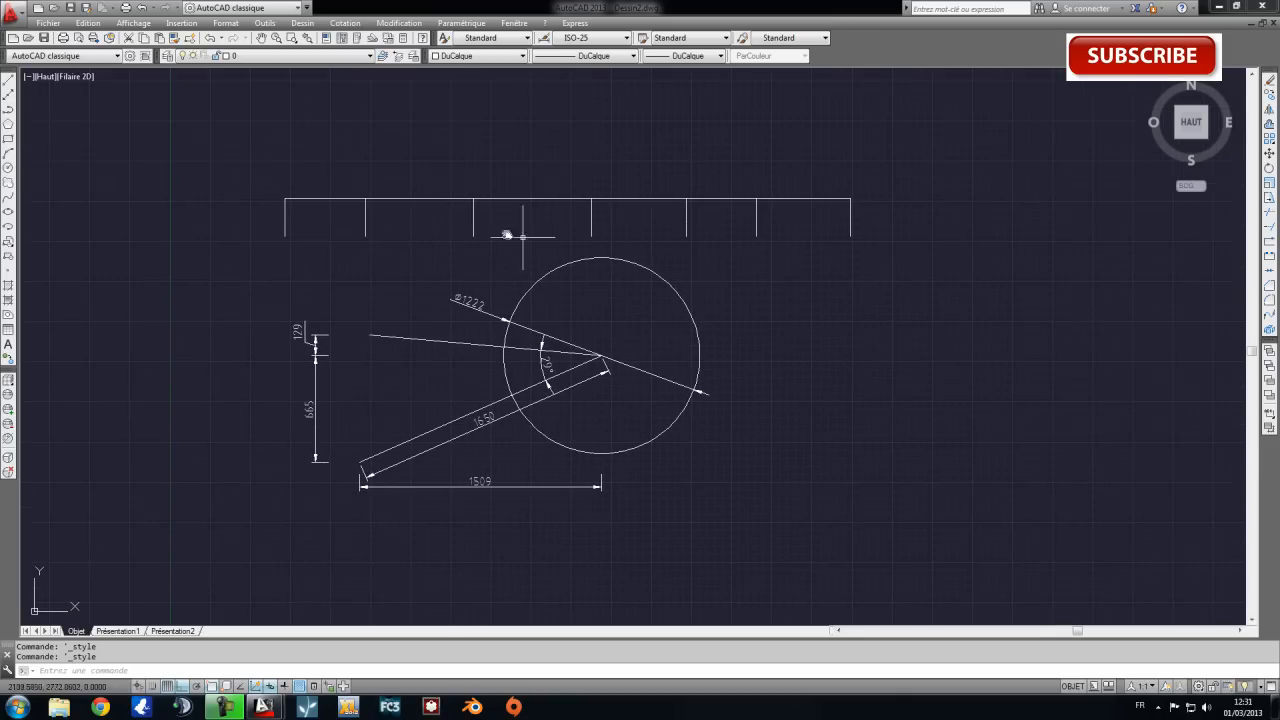
Add a linear dimension above the long horizontal line, from its left end to the second vertical line.
scroll(443, 294, up, 2)
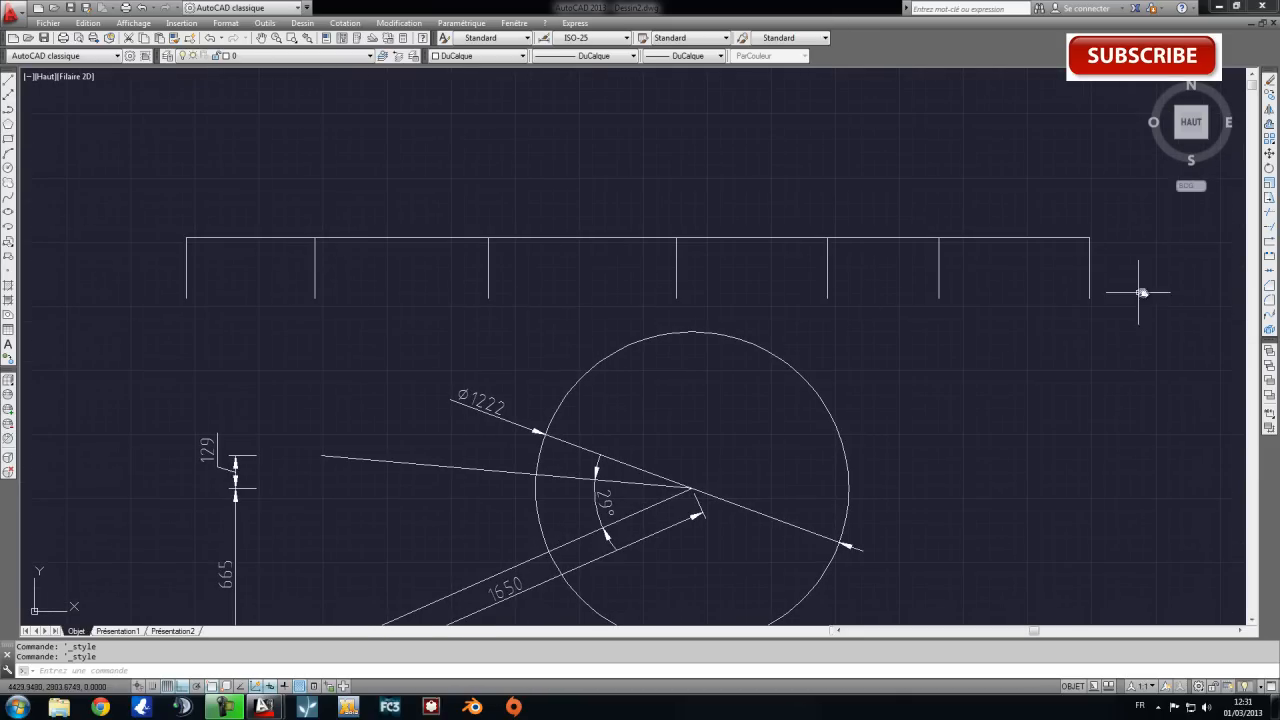
click(292, 22)
mouse_move(345, 22)
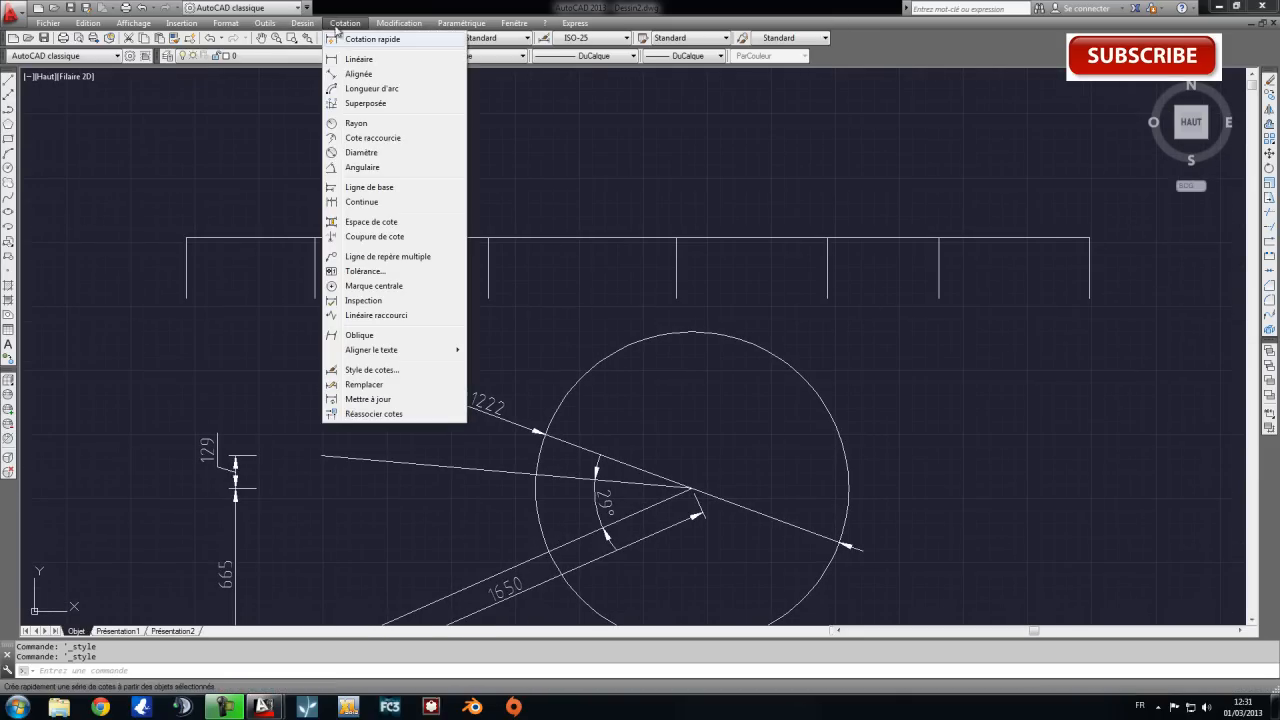
click(355, 46)
click(186, 239)
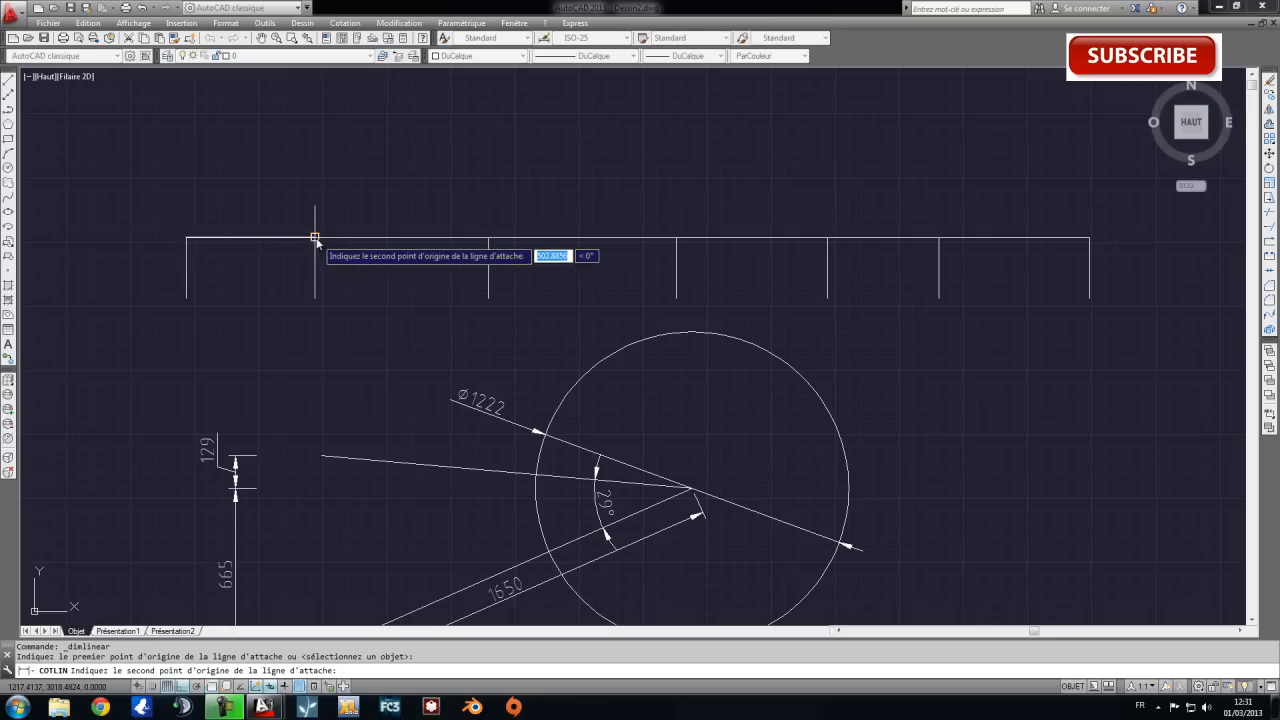
click(315, 239)
click(315, 196)
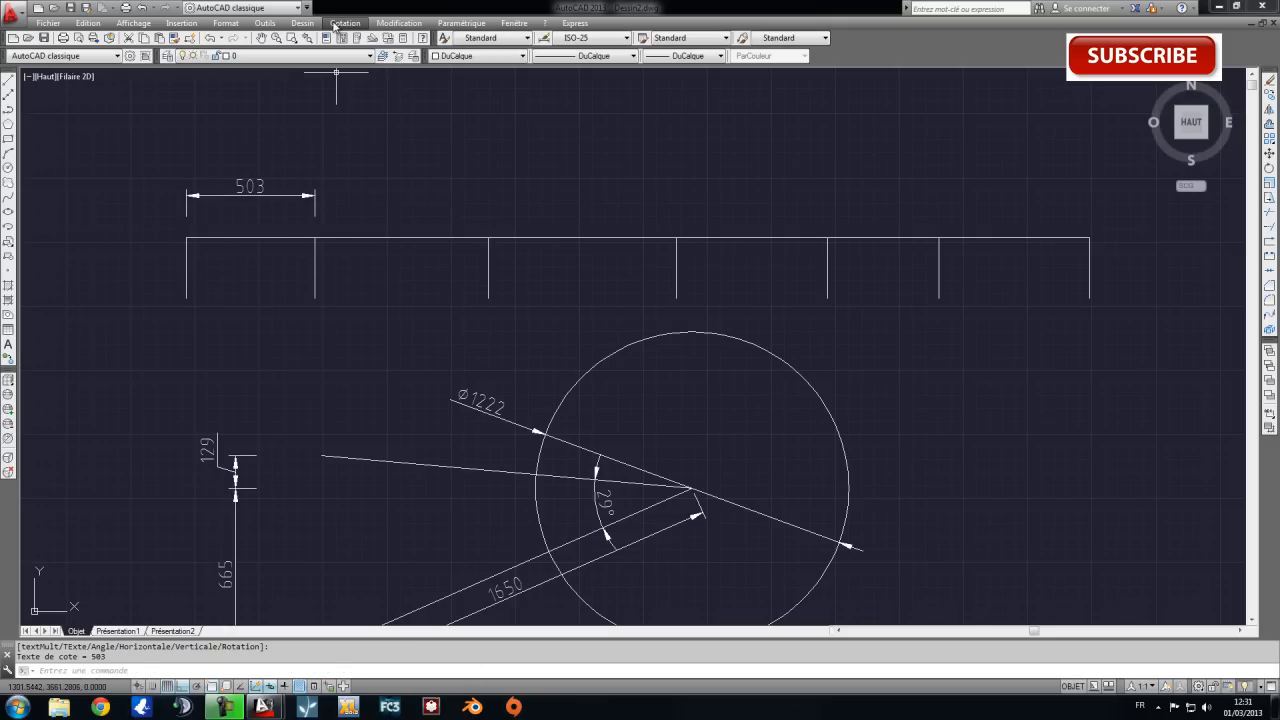
Continue the dimension chain across the remaining five intervals between vertical lines, up to the right end of the horizontal line.
click(344, 23)
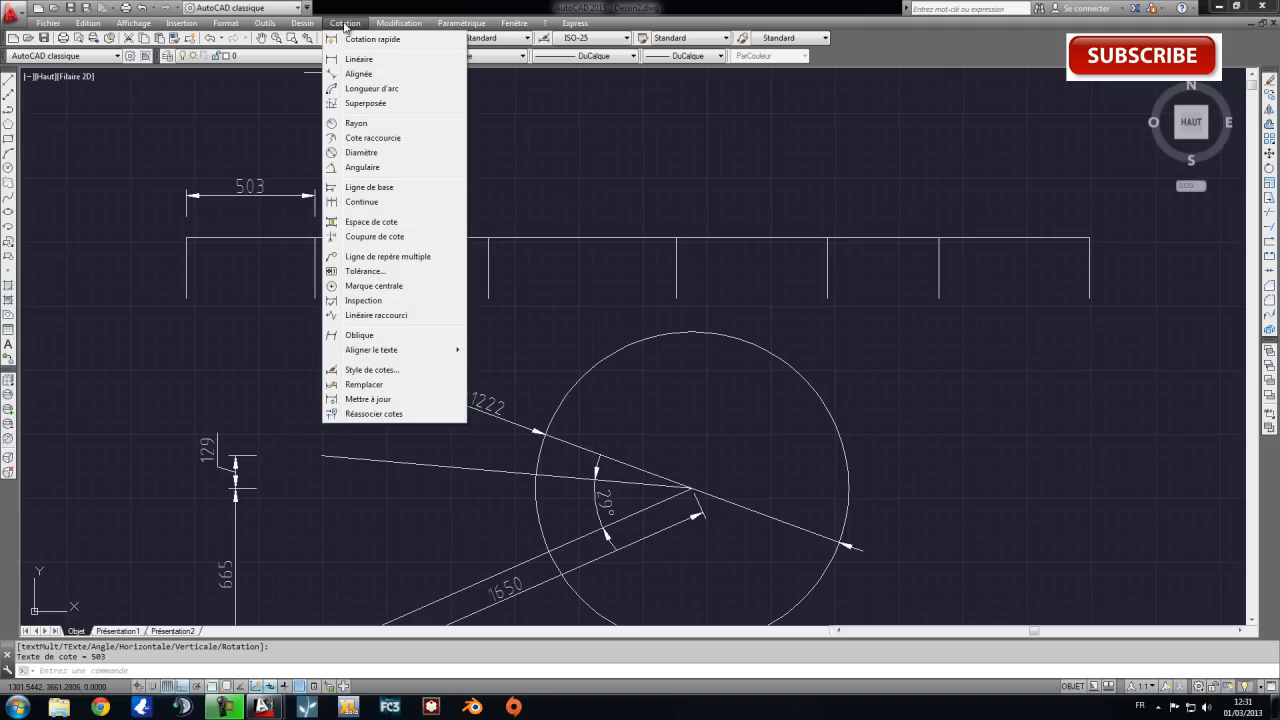
click(373, 204)
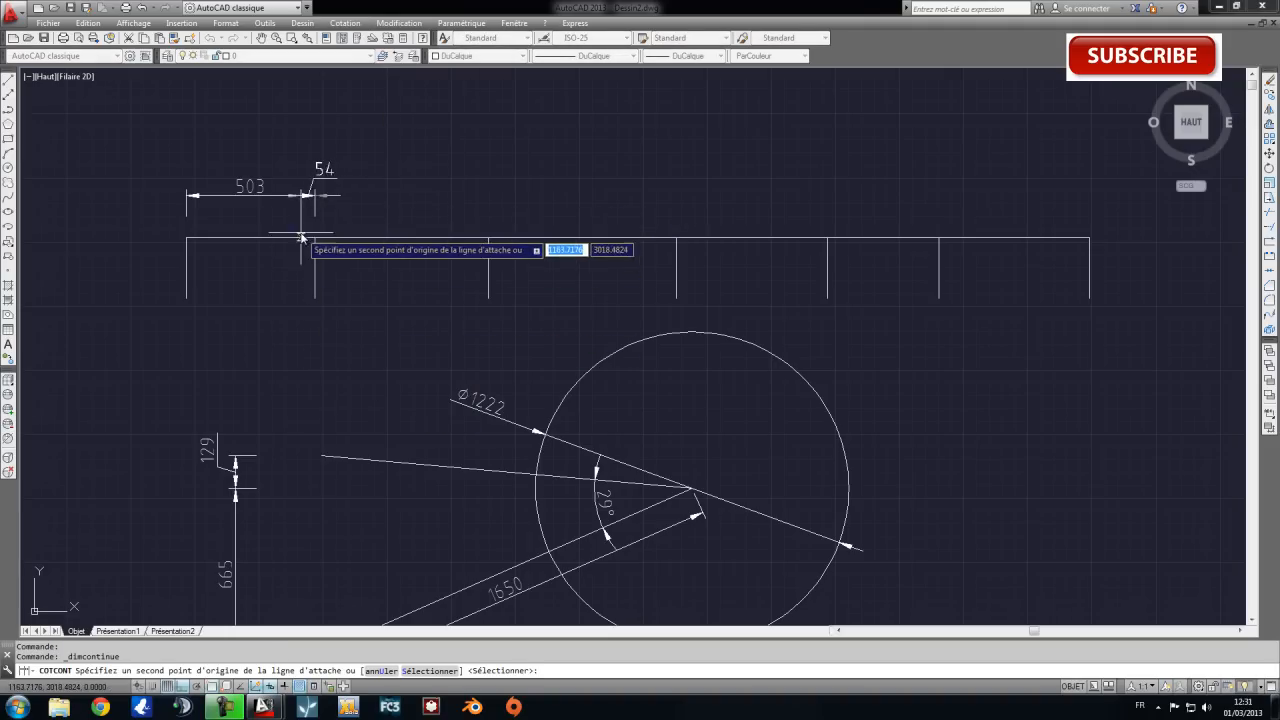
click(489, 240)
click(677, 240)
click(828, 240)
click(939, 240)
click(1089, 240)
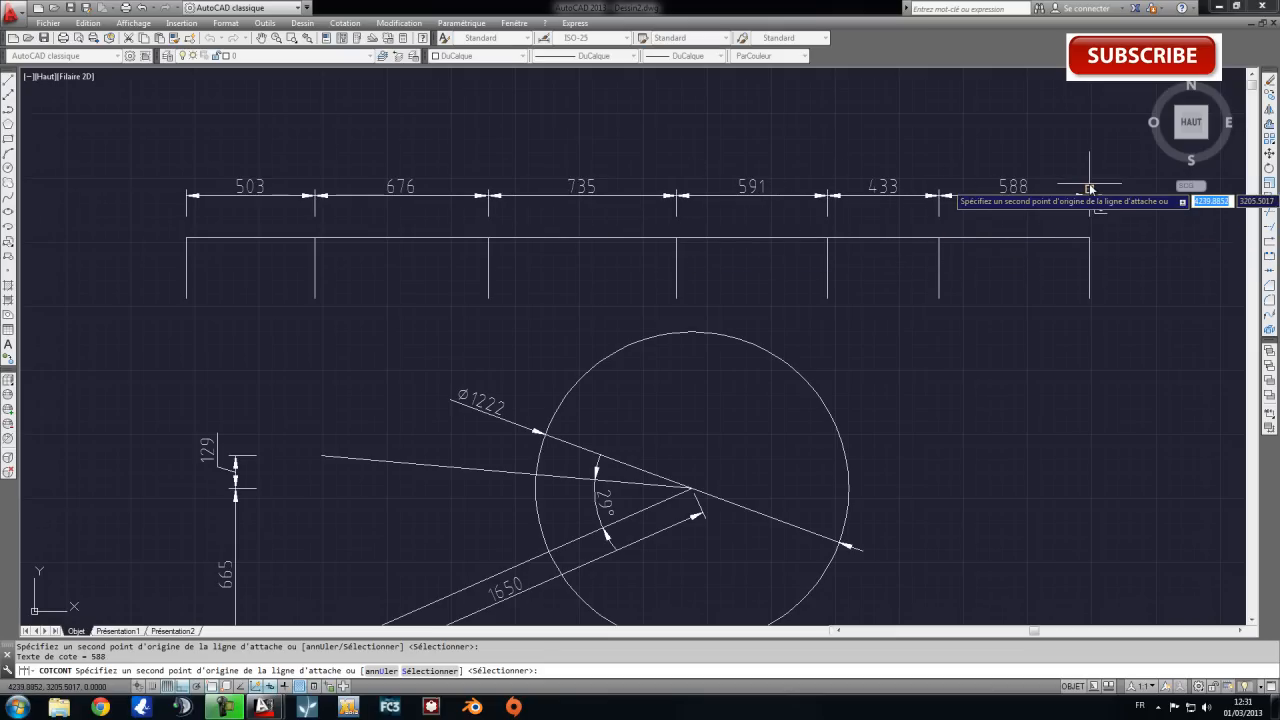
key(Return)
middle_drag(545, 130, 473, 176)
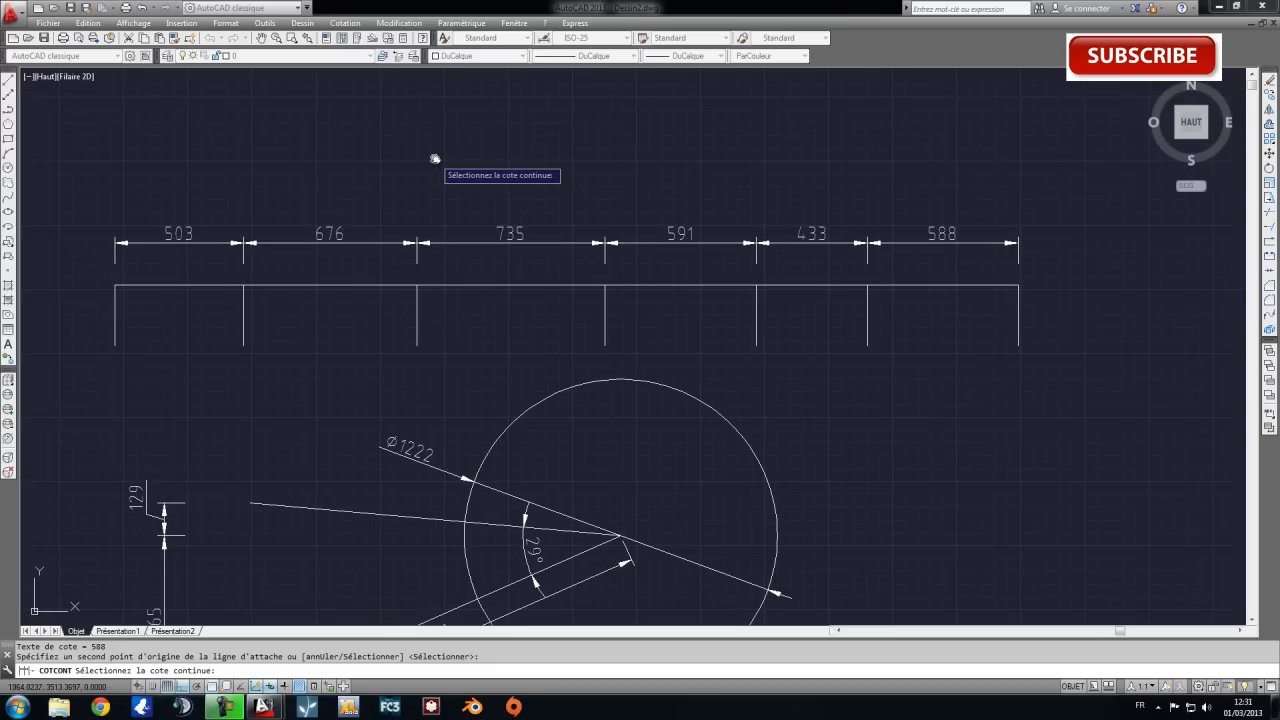
key(Escape)
Add an aligned overall dimension between the lower ends of the first and last vertical lines, placed above the dimension chain.
click(345, 23)
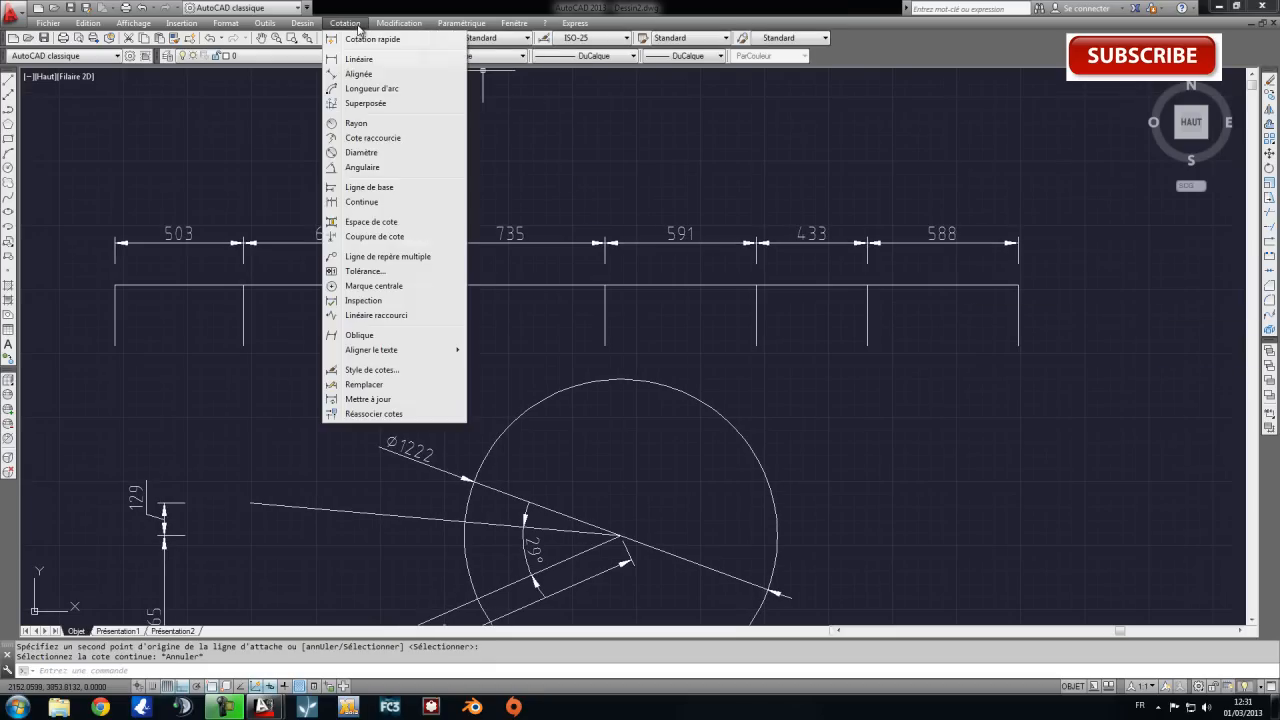
click(359, 73)
click(115, 345)
click(1014, 348)
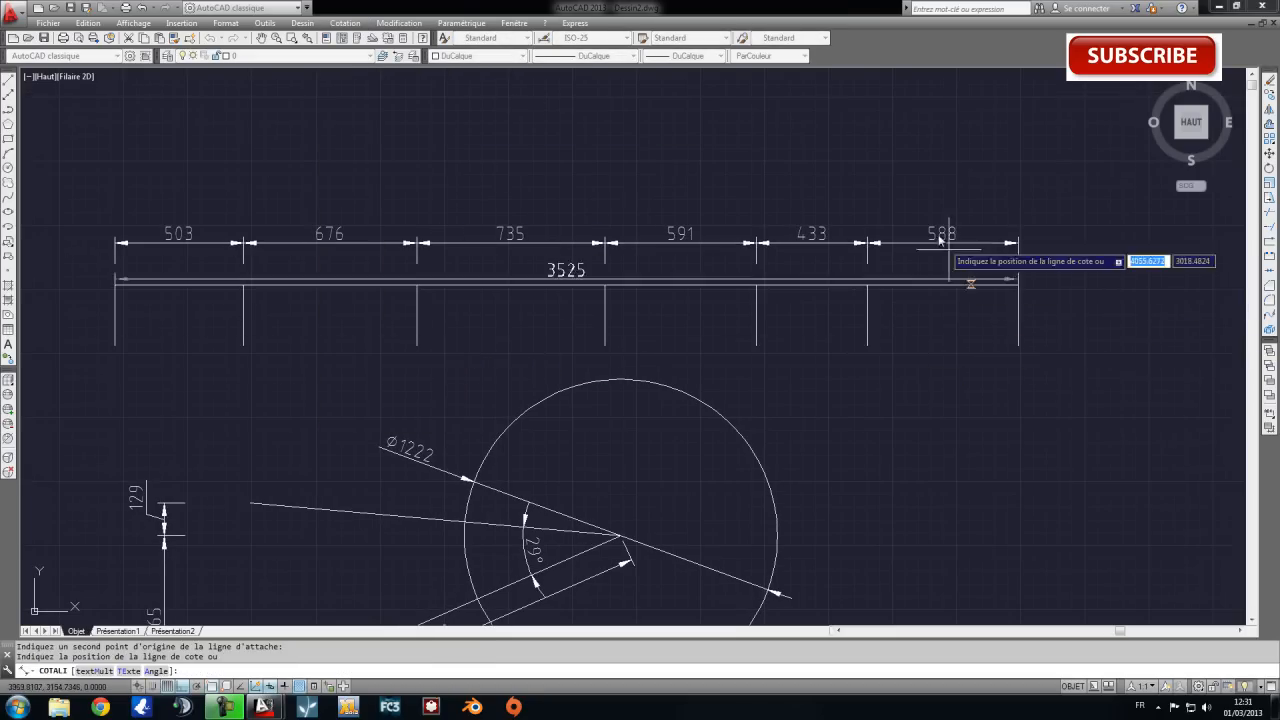
click(920, 204)
key(Escape)
Add a linear dimension from the first to the third vertical line, placed above the overall dimension.
click(345, 23)
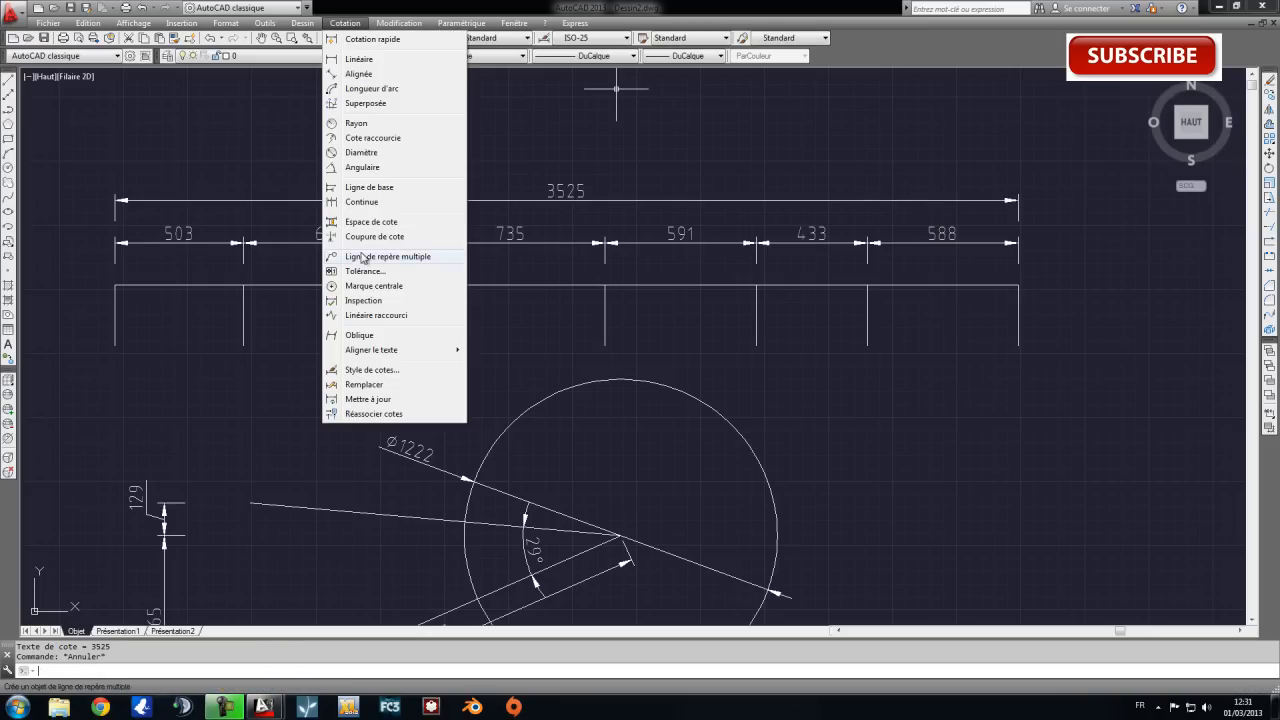
click(359, 59)
click(115, 345)
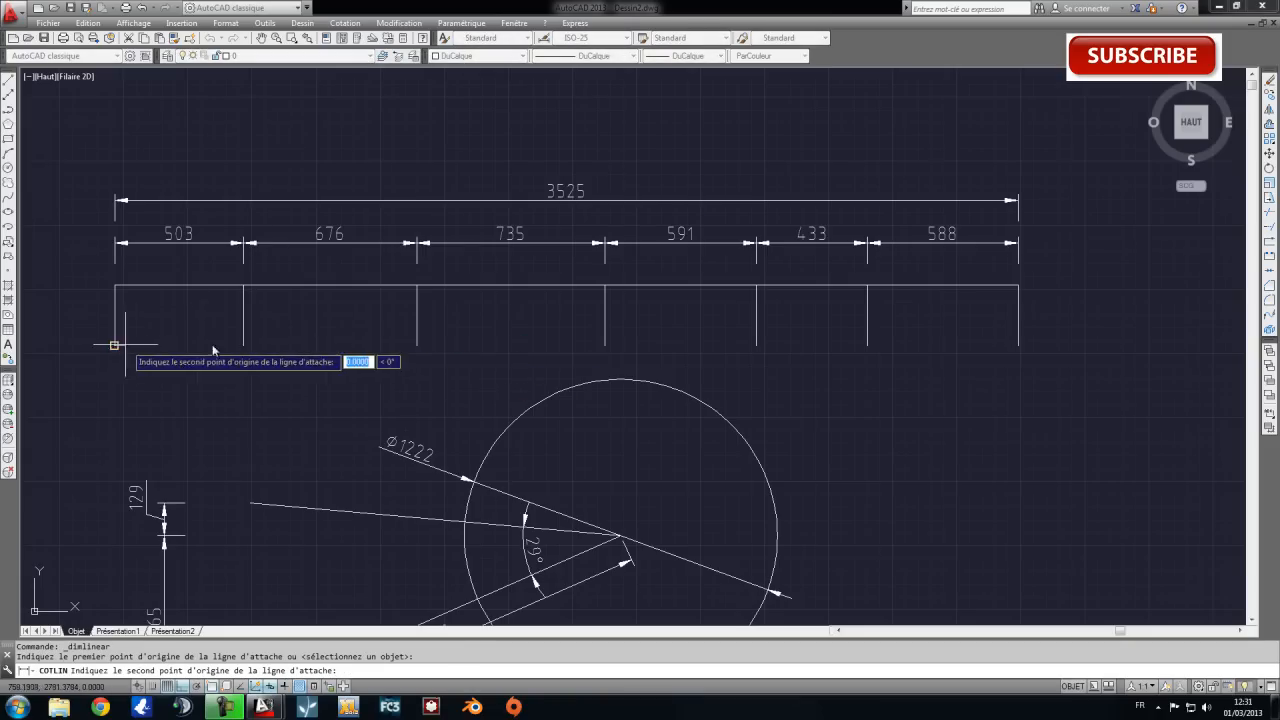
click(416, 345)
click(390, 158)
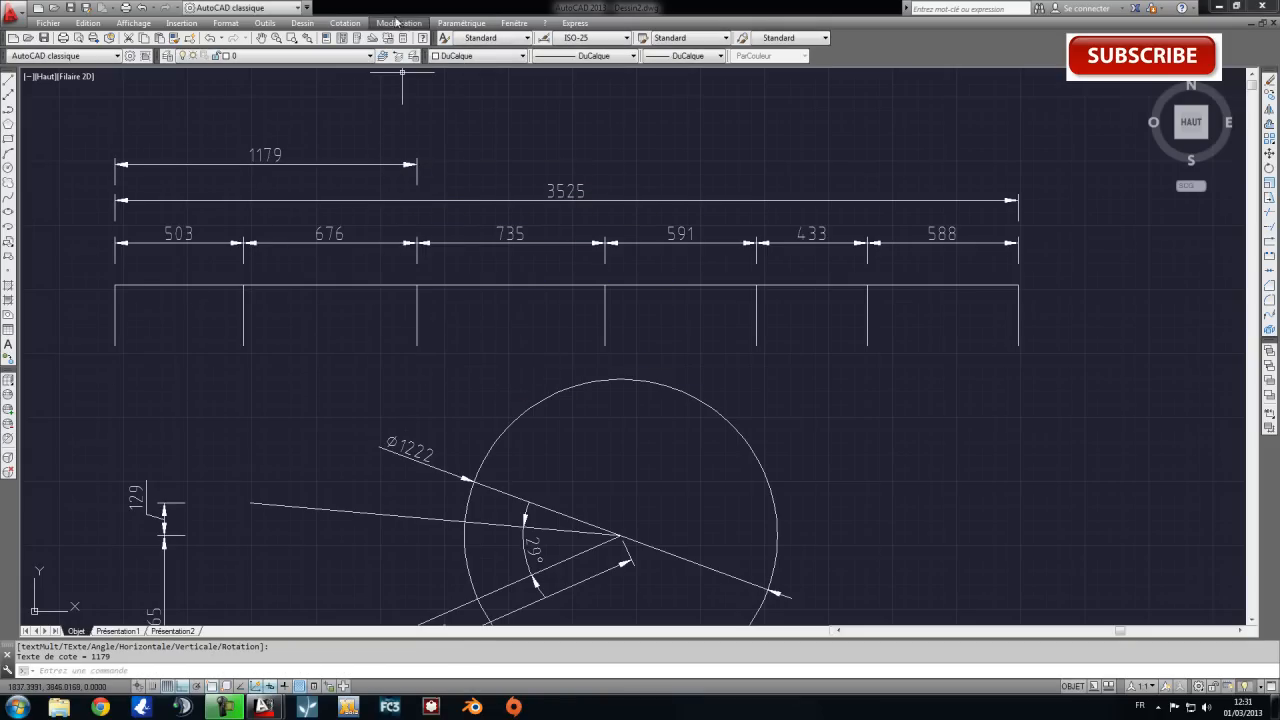
double_click(372, 8)
click(345, 28)
click(796, 7)
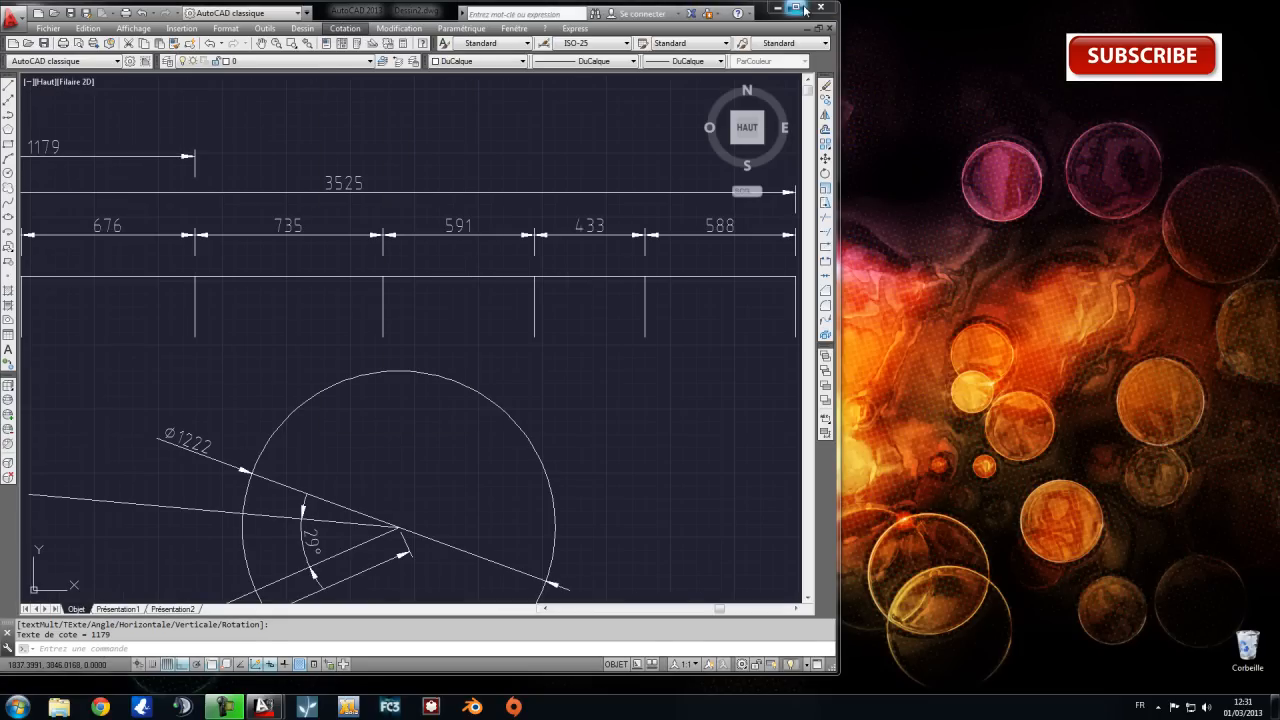
click(796, 7)
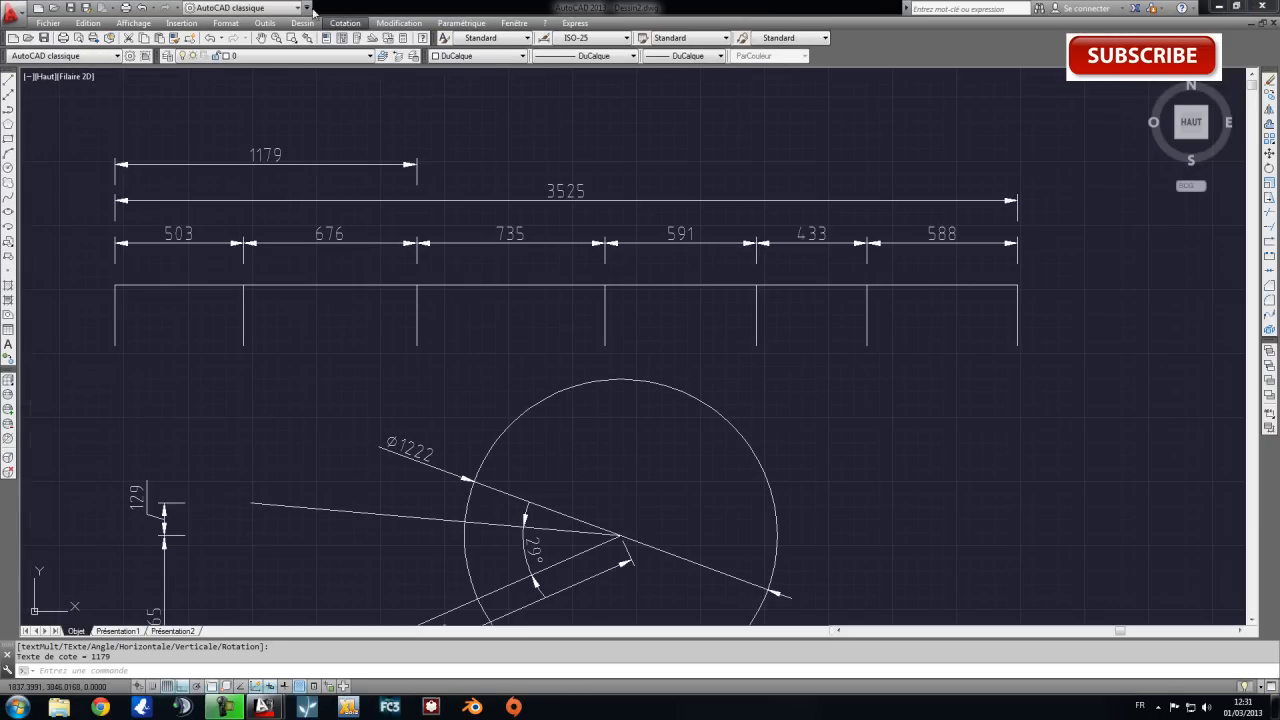
Add a linear dimension from the third to the last vertical line, aligned with the adjacent dimension above the overall one.
right_click(472, 132)
click(549, 137)
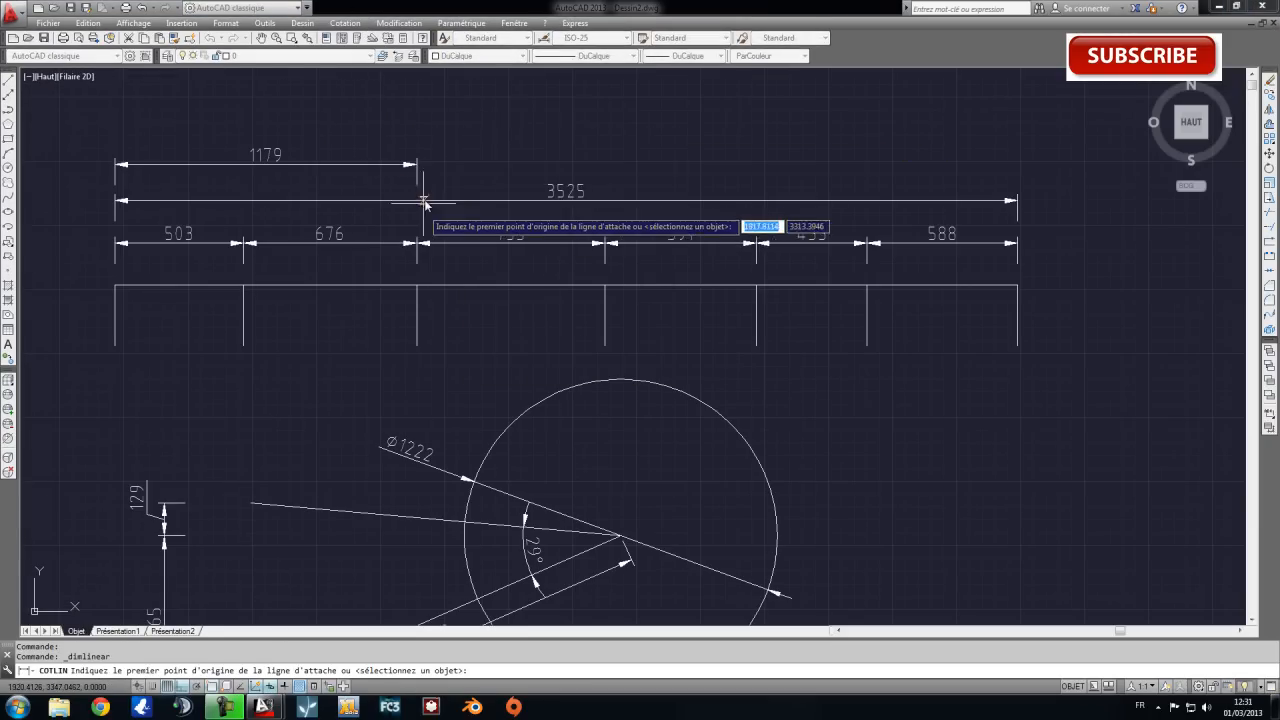
click(416, 345)
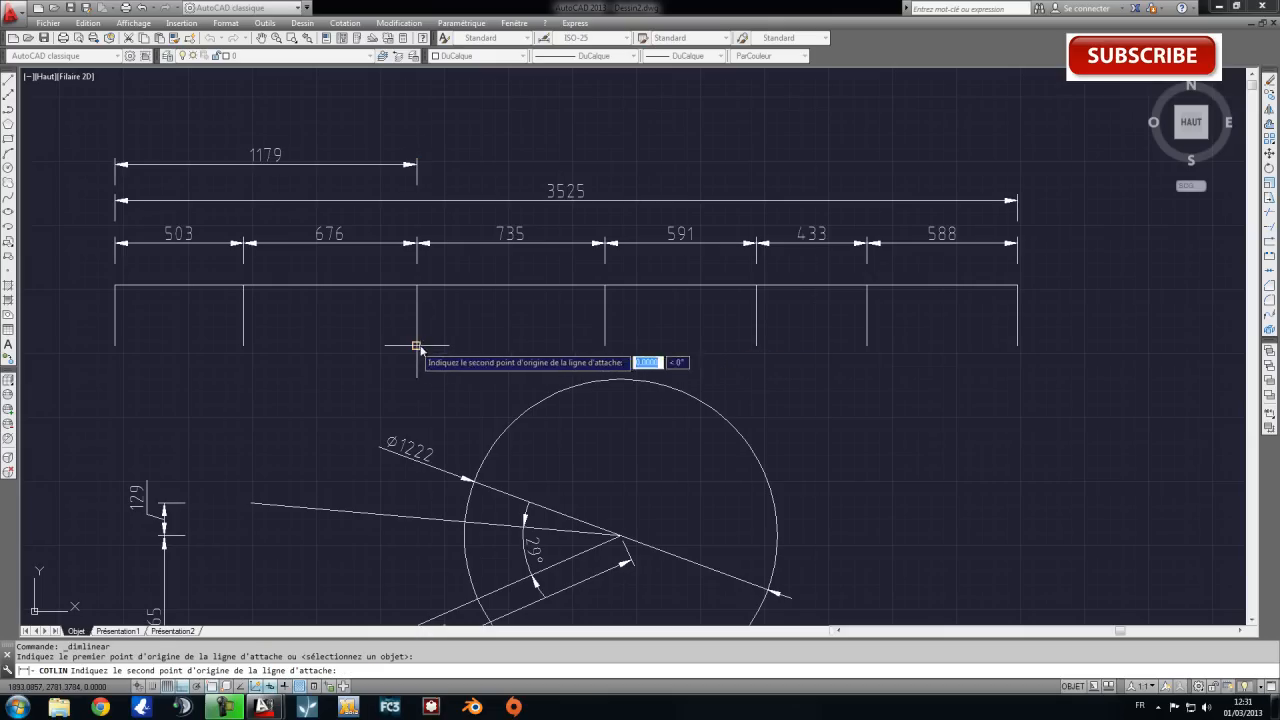
click(1017, 345)
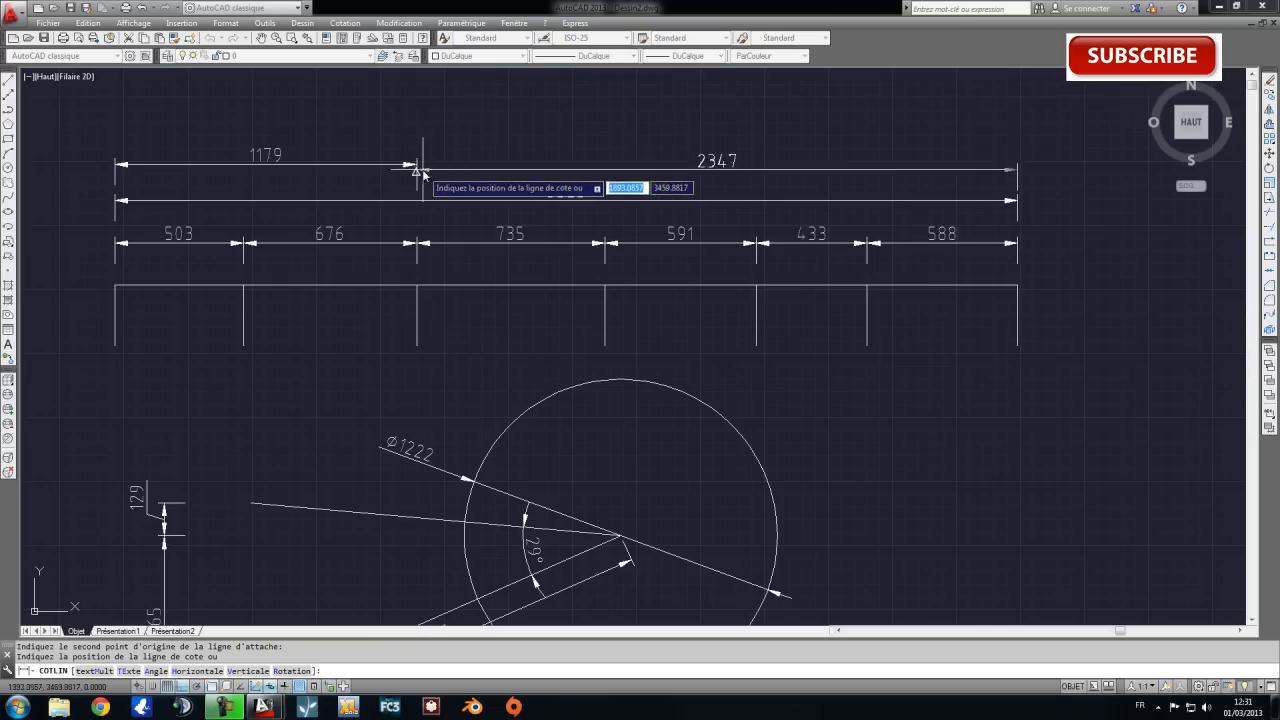
scroll(417, 176, up, 6)
click(378, 157)
scroll(502, 178, down, 6)
scroll(652, 181, down, 3)
scroll(651, 186, up, 5)
scroll(586, 223, down, 3)
middle_drag(586, 223, 645, 203)
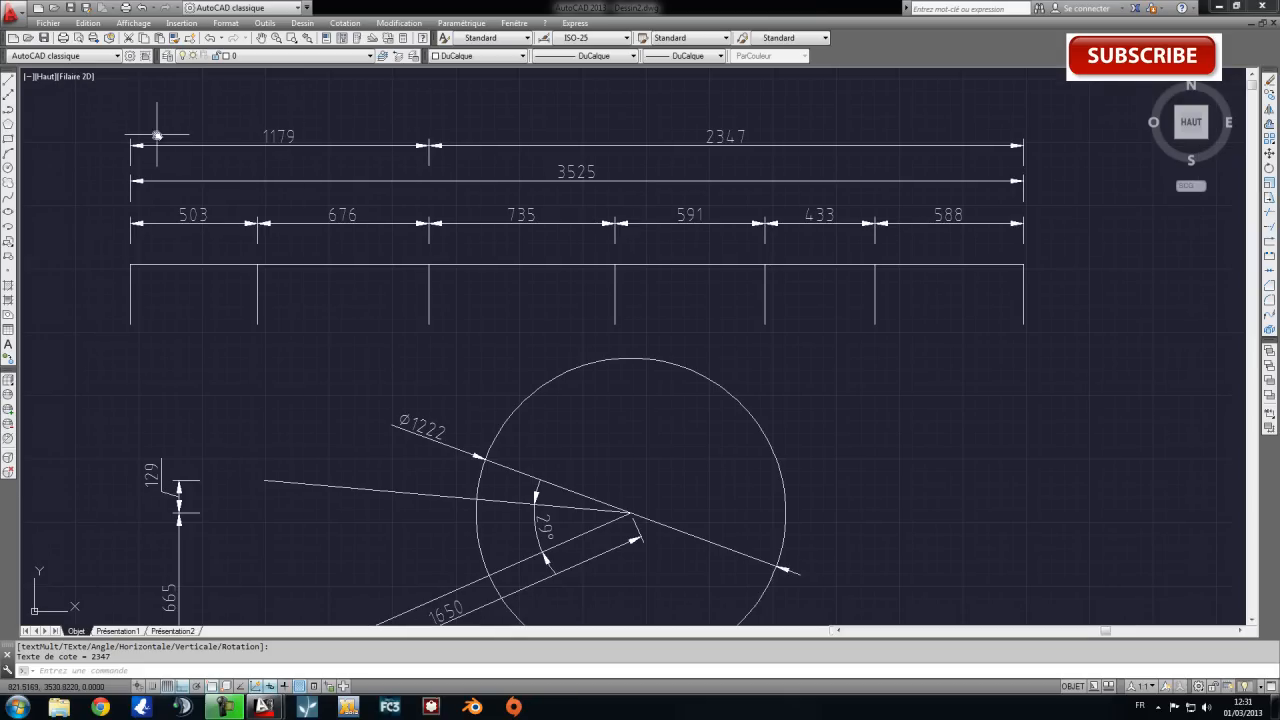
click(104, 118)
scroll(1028, 450, down, 2)
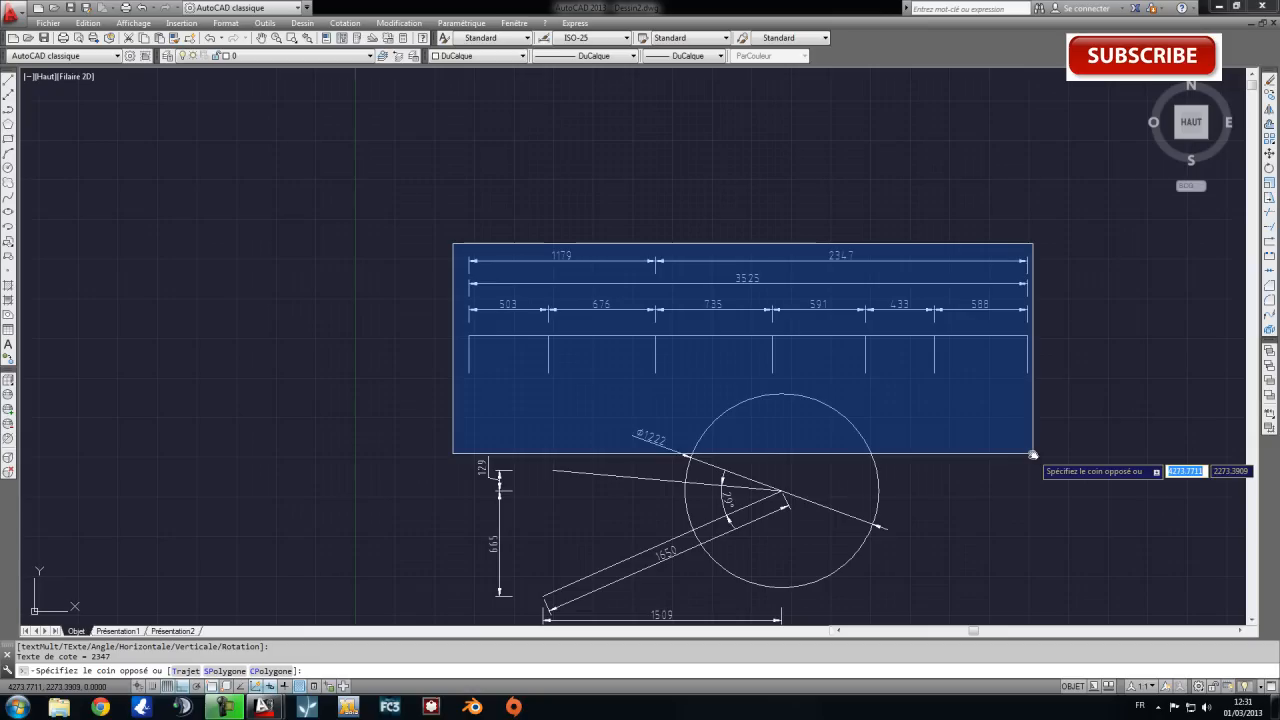
key(Escape)
mouse_move(1109, 486)
middle_down()
mouse_move(860, 274)
mouse_move(915, 368)
middle_up()
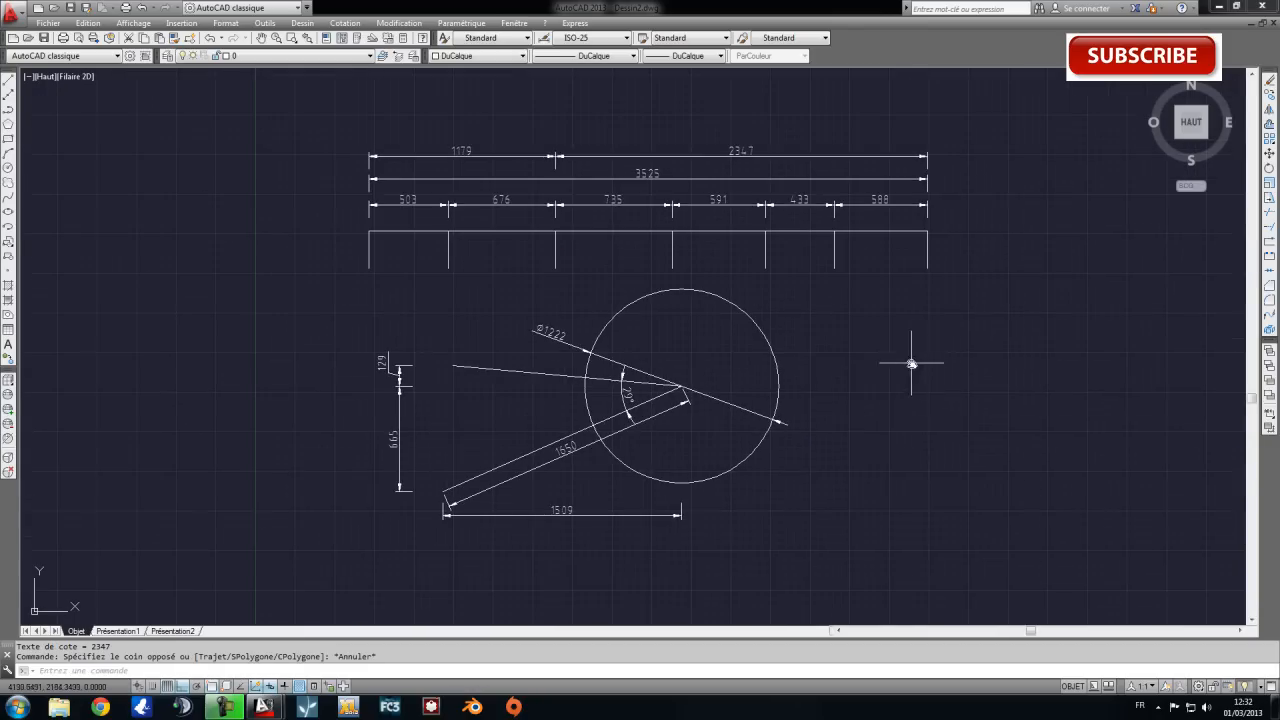
scroll(1013, 386, up, 2)
scroll(867, 392, down, 2)
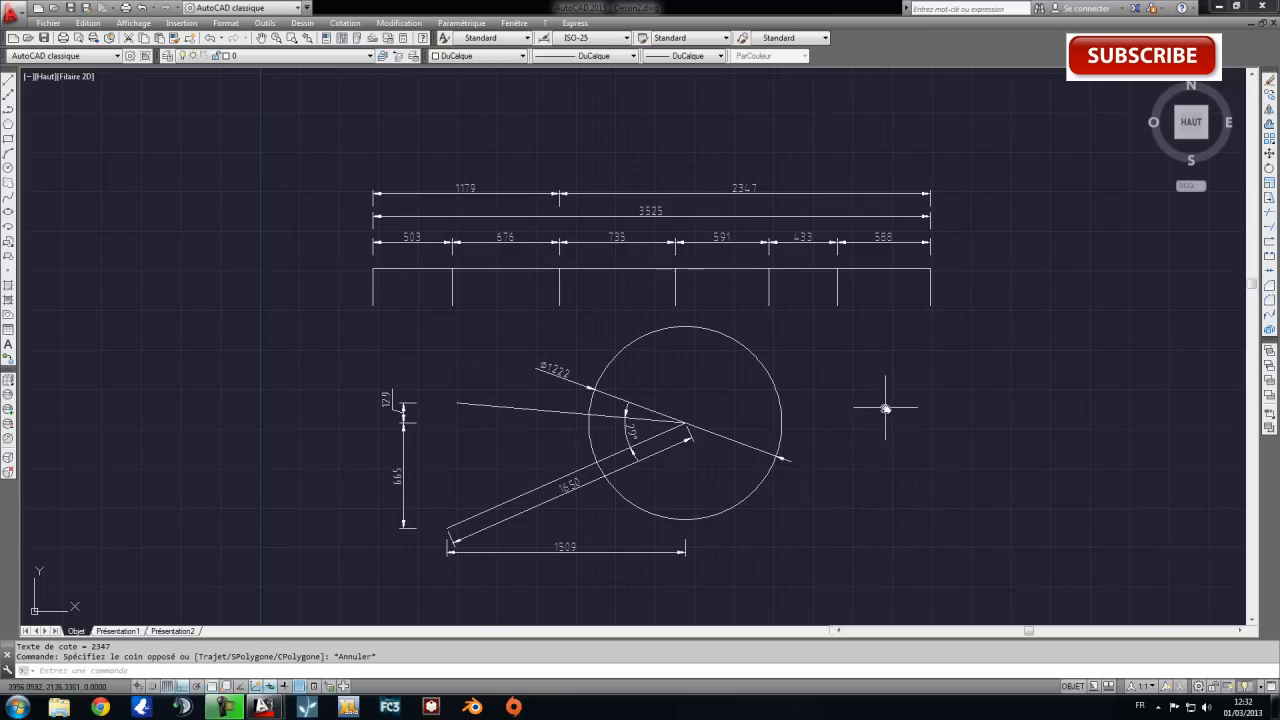
middle_drag(974, 434, 893, 389)
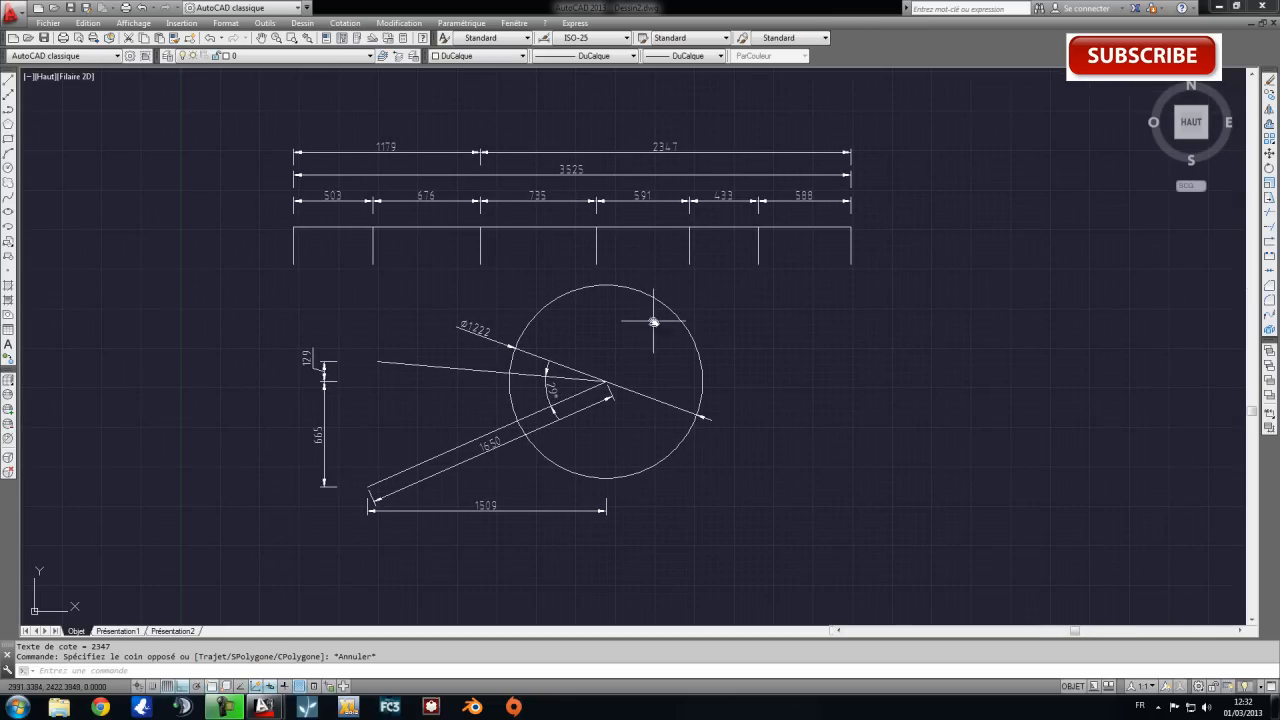
scroll(725, 325, up, 2)
scroll(714, 347, down, 2)
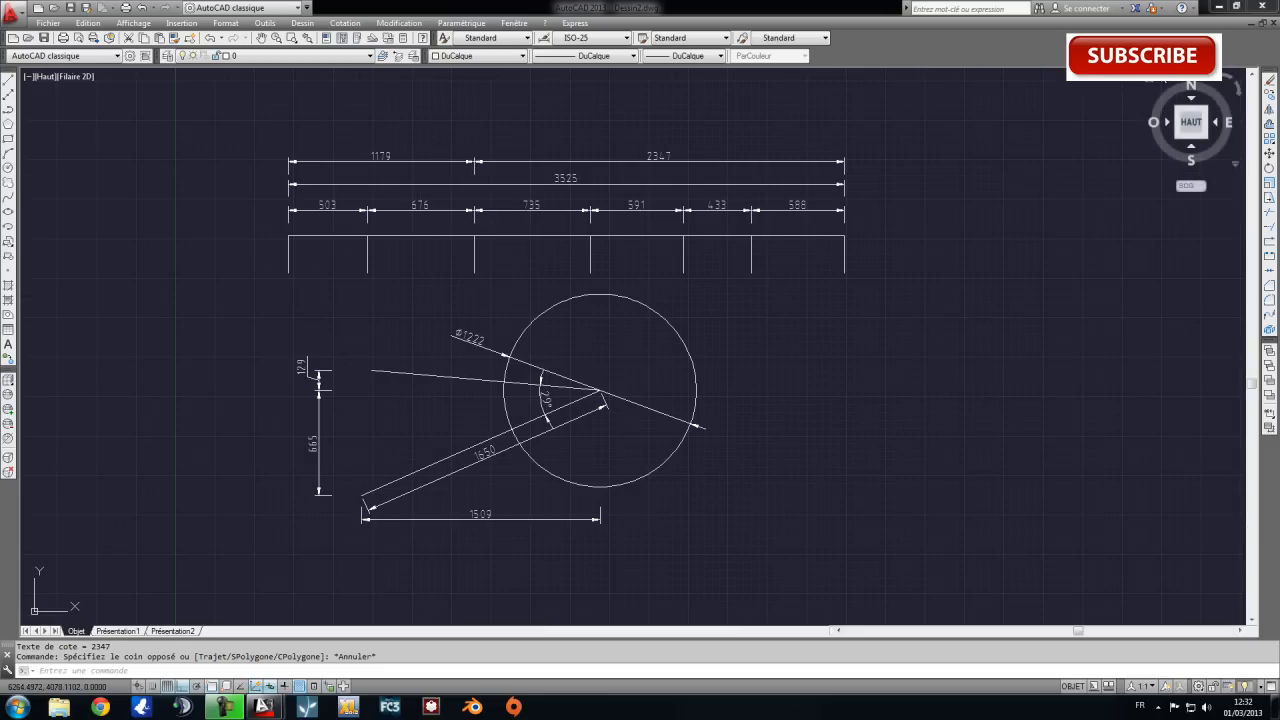
middle_drag(949, 281, 884, 288)
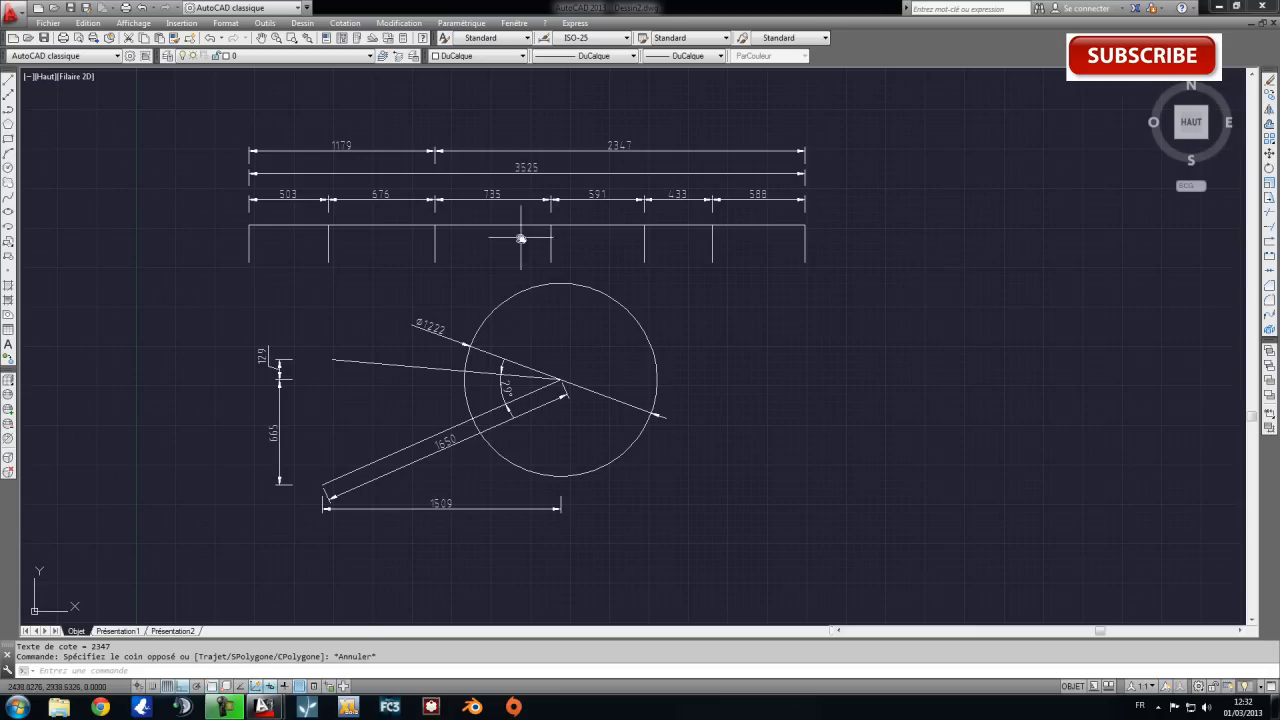
click(210, 114)
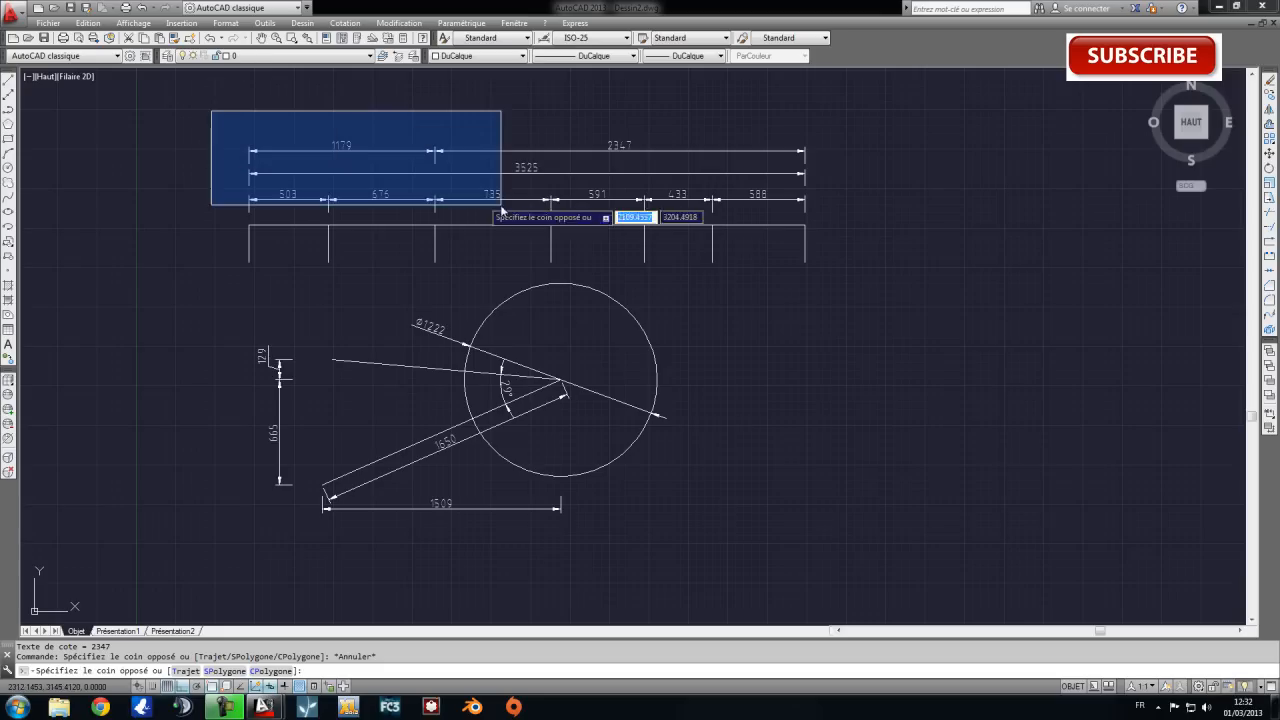
key(Escape)
click(853, 540)
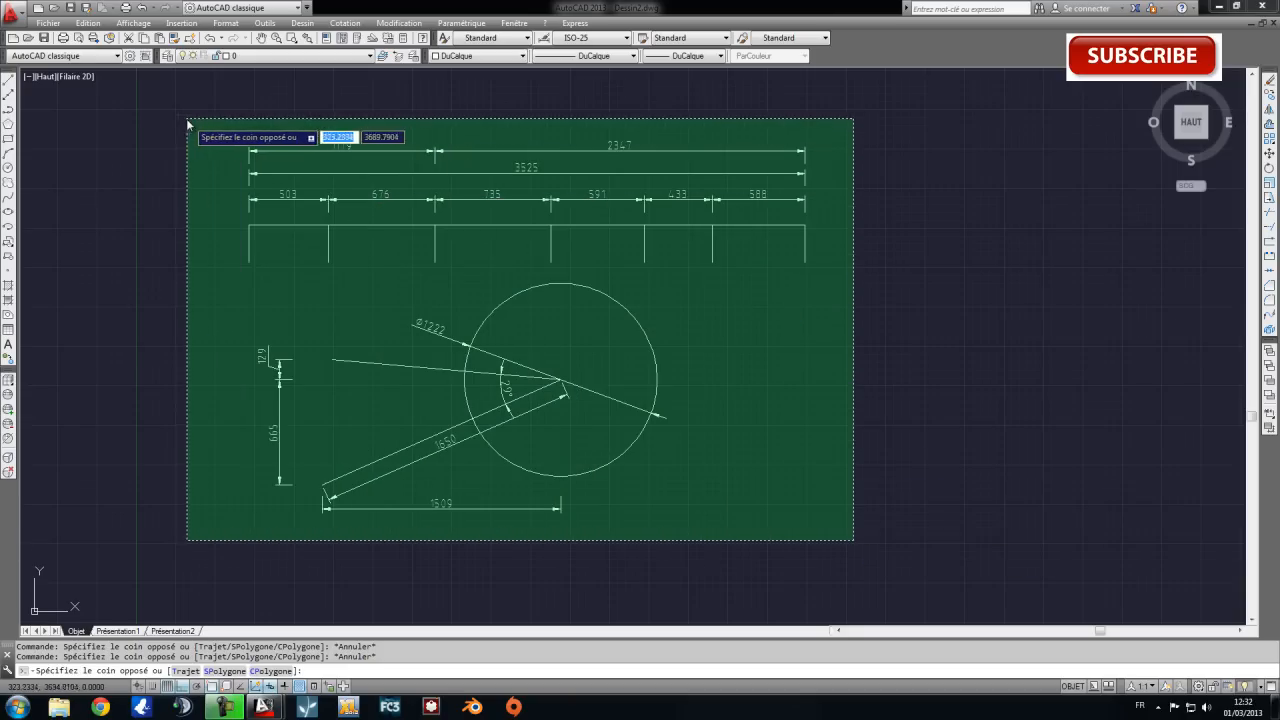
key(Escape)
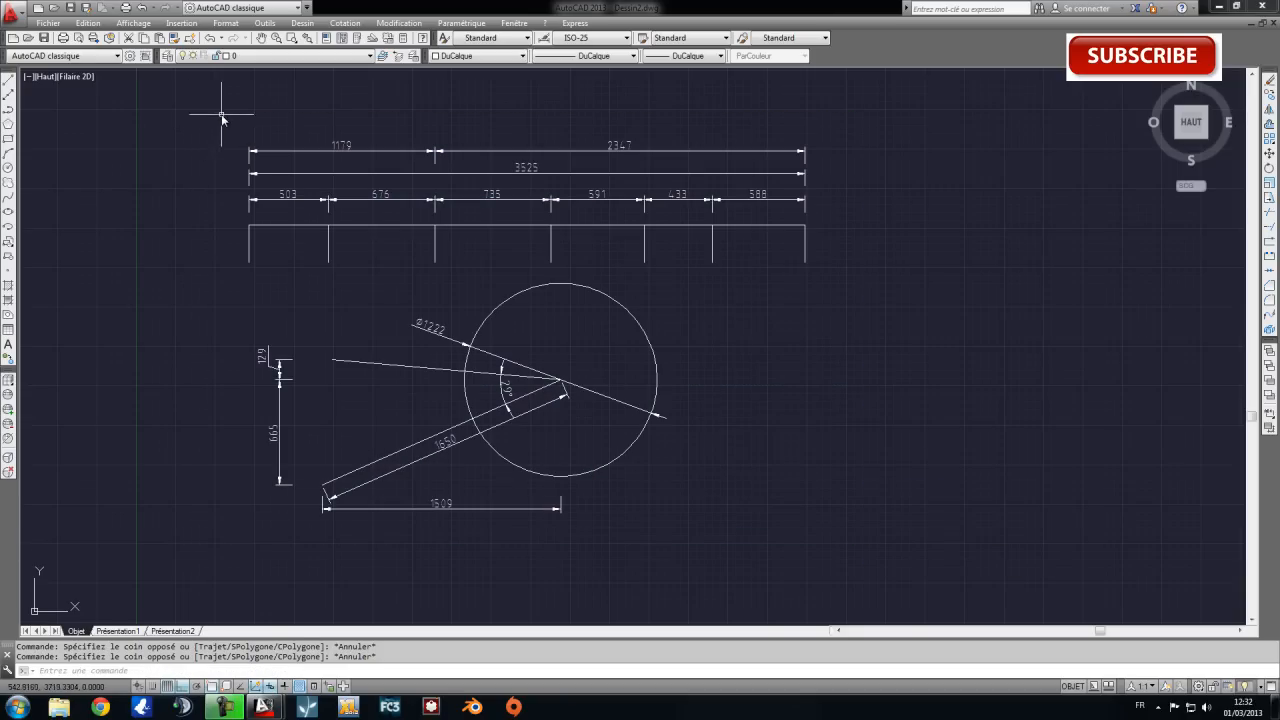
click(221, 114)
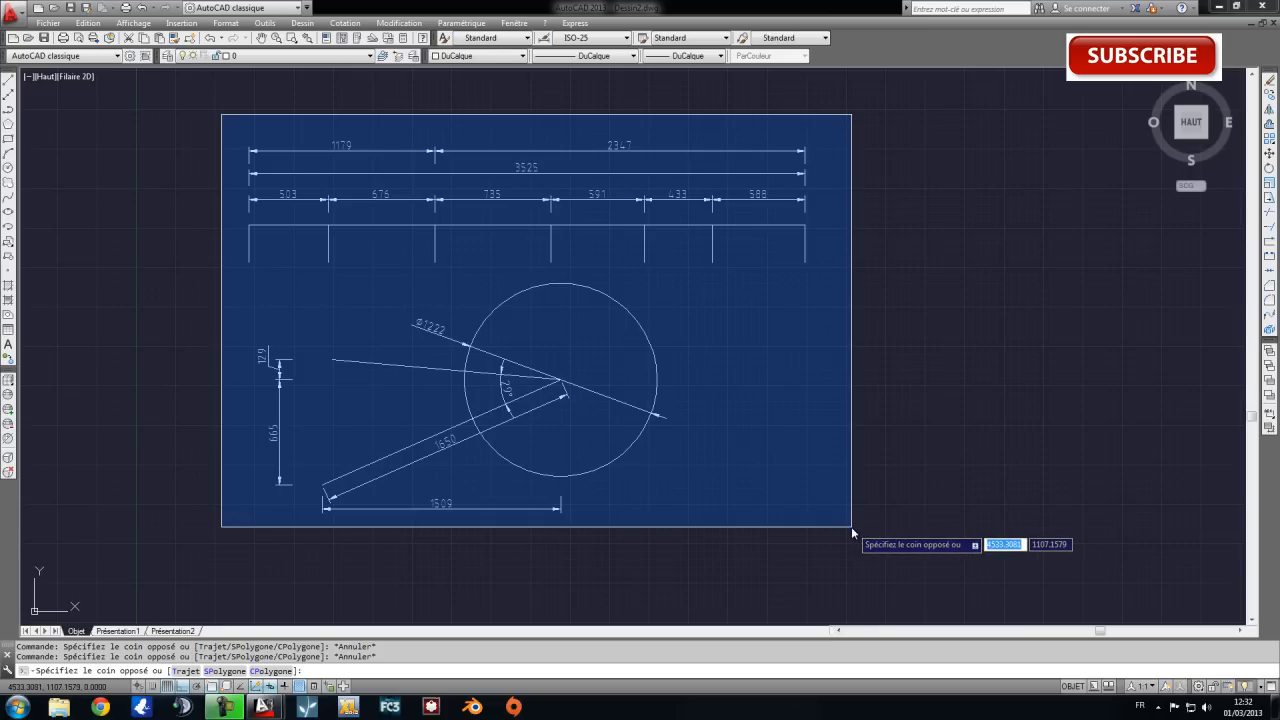
key(Escape)
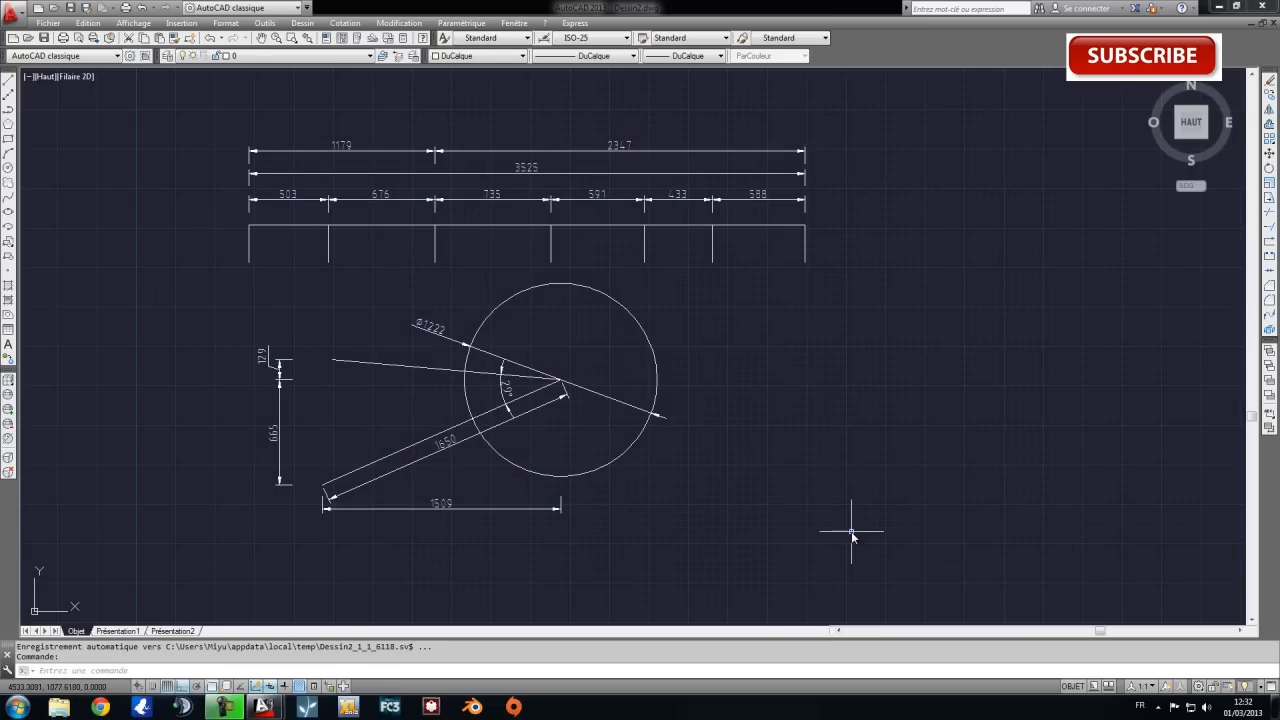